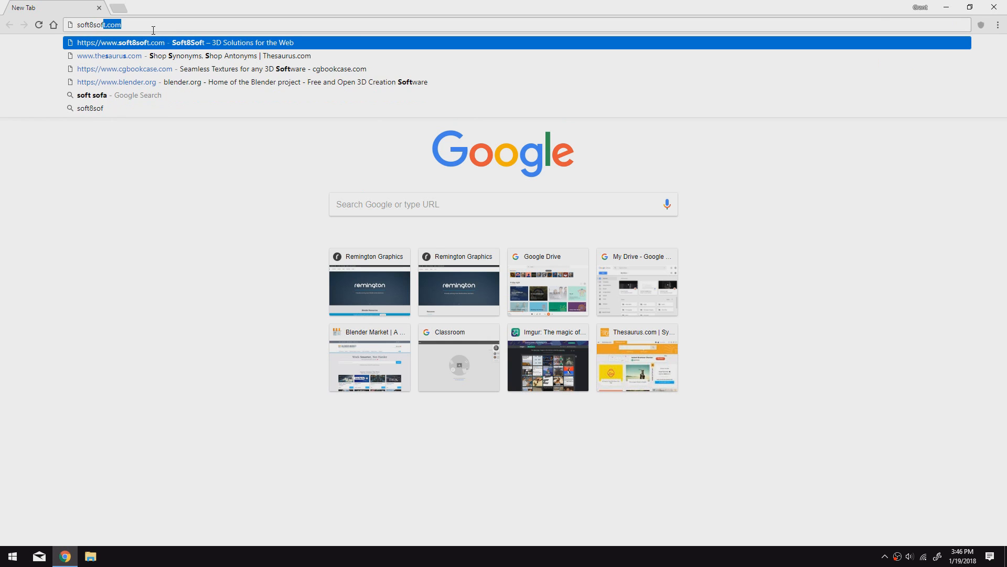
key("Return")
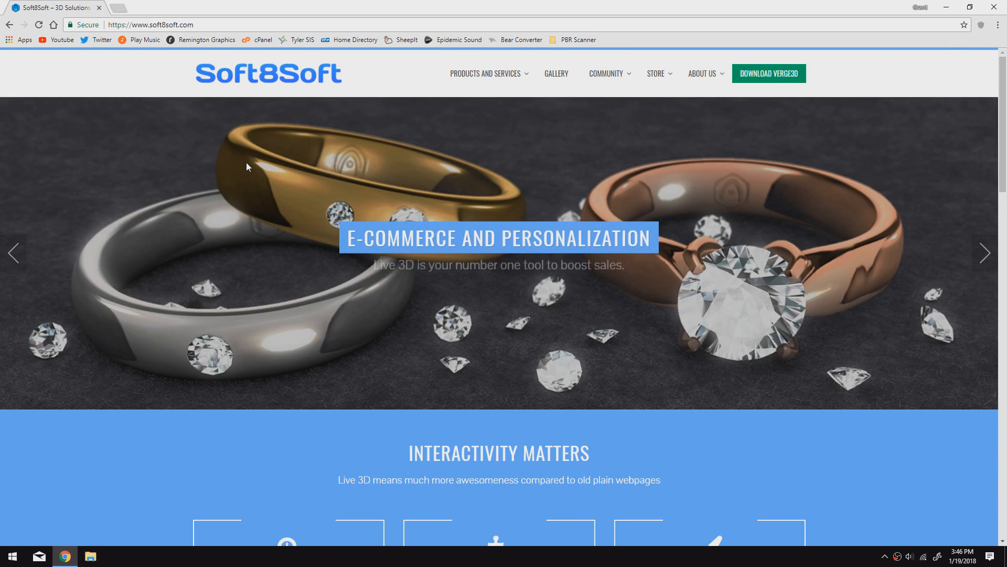
left_click(756, 79)
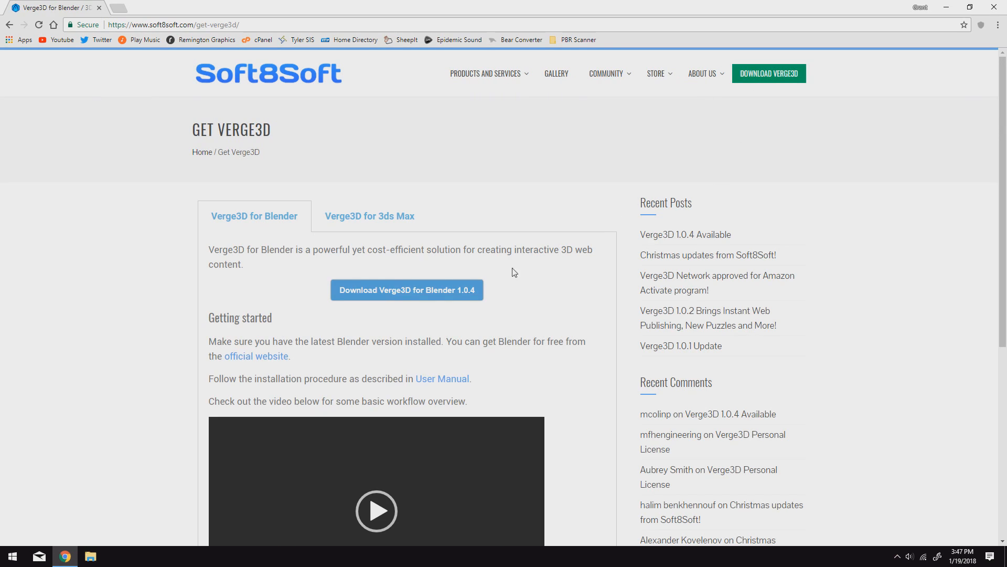
left_click(440, 296)
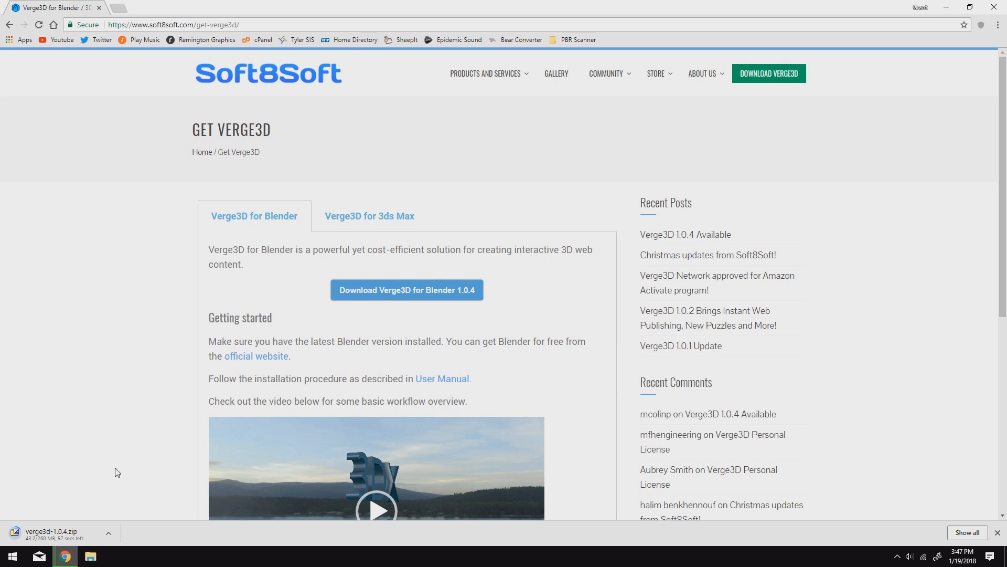
left_click(92, 532)
left_click(994, 7)
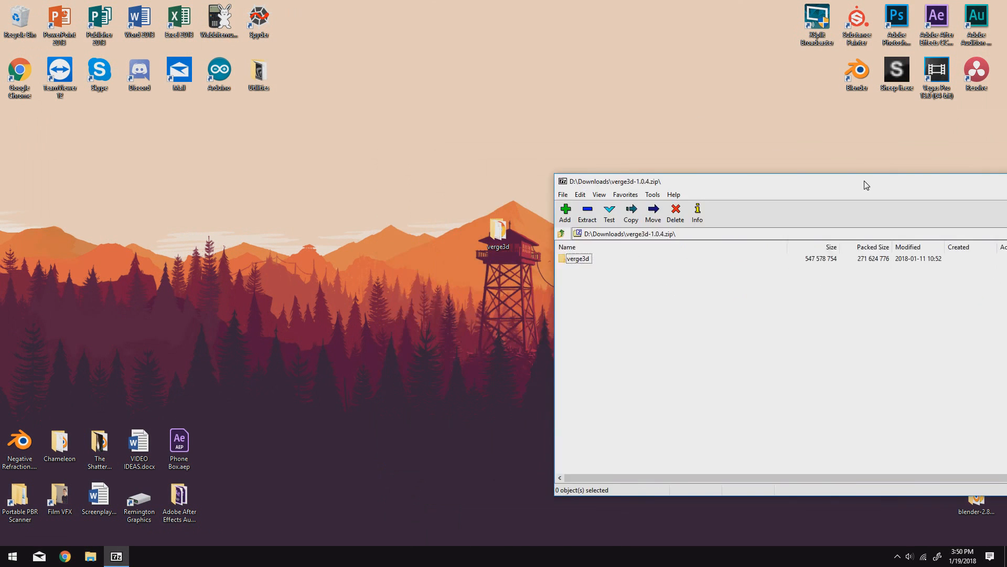
Arrange the archive window and a new File Explorer window side by side on the desktop
left_click_drag(864, 181, 1006, 179)
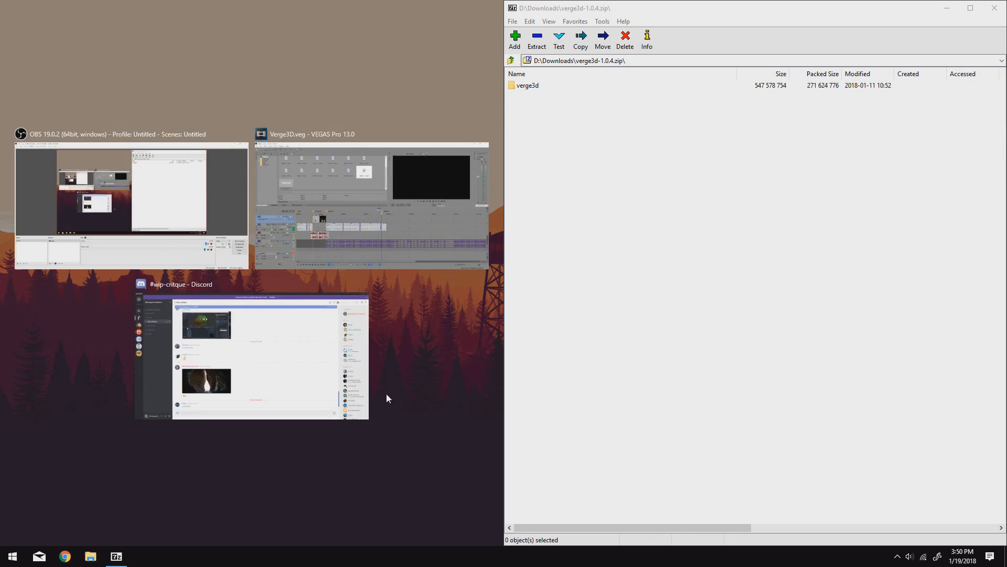
left_click(387, 393)
left_click(90, 556)
left_click_drag(638, 176, 3, 243)
Extract the verge3d folder from the archive into E:\Assets\Blender Assets\Add-Ons and close both windows
left_click(51, 210)
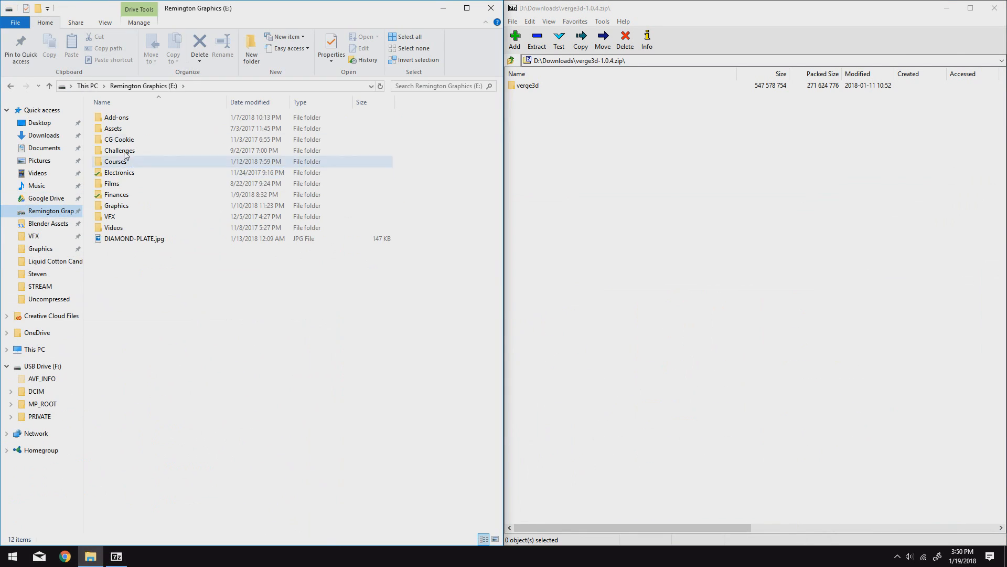
double_click(131, 128)
double_click(131, 117)
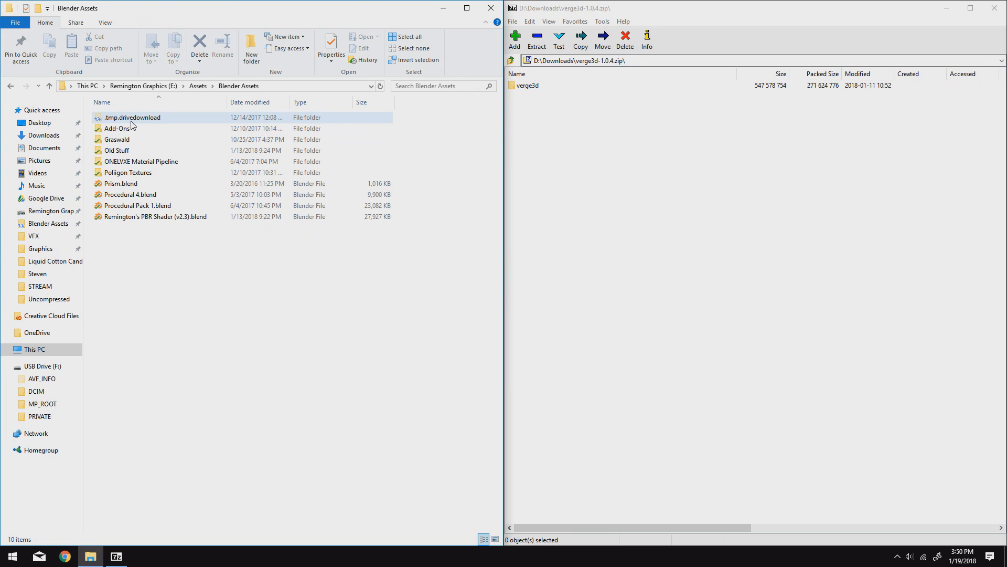
double_click(131, 129)
left_click(527, 85)
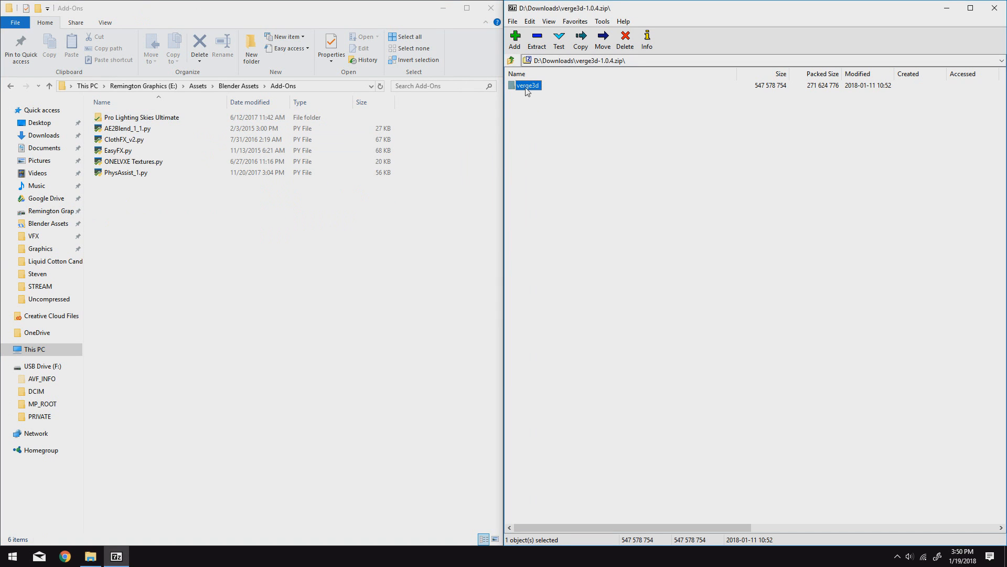
left_click_drag(527, 89, 184, 317)
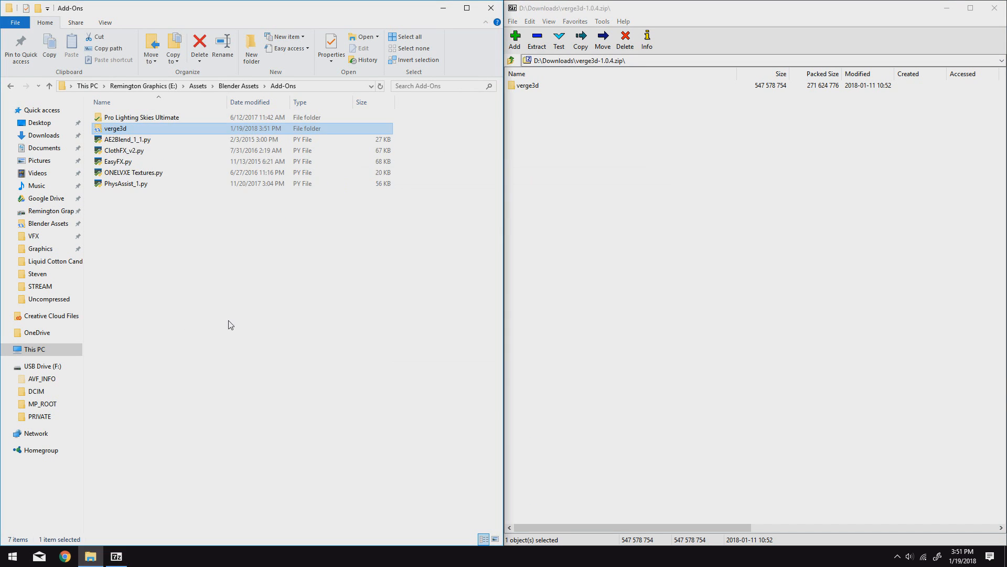
left_click(493, 6)
left_click(993, 11)
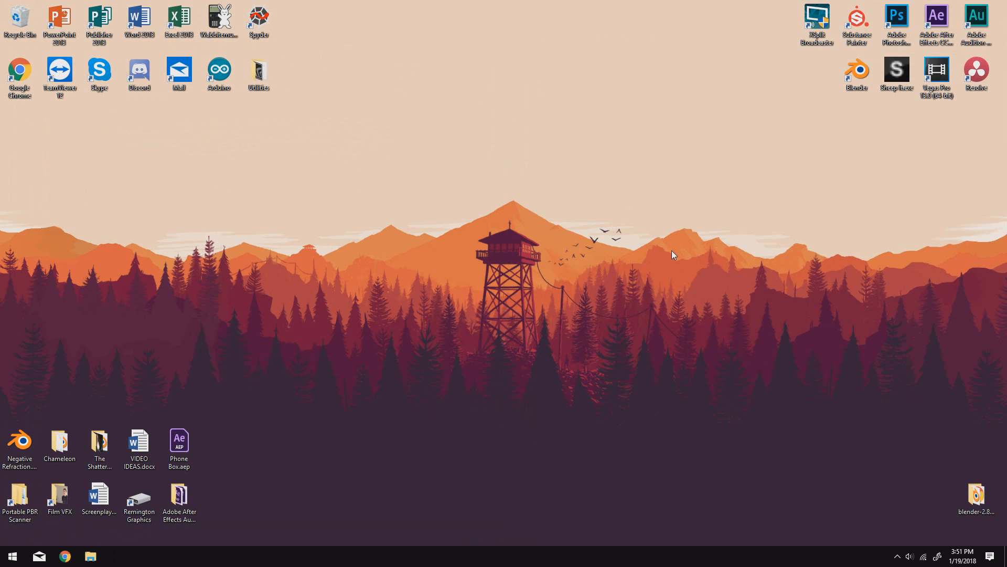
Start Blender, dismiss the splash screen and open the User Preferences
double_click(856, 71)
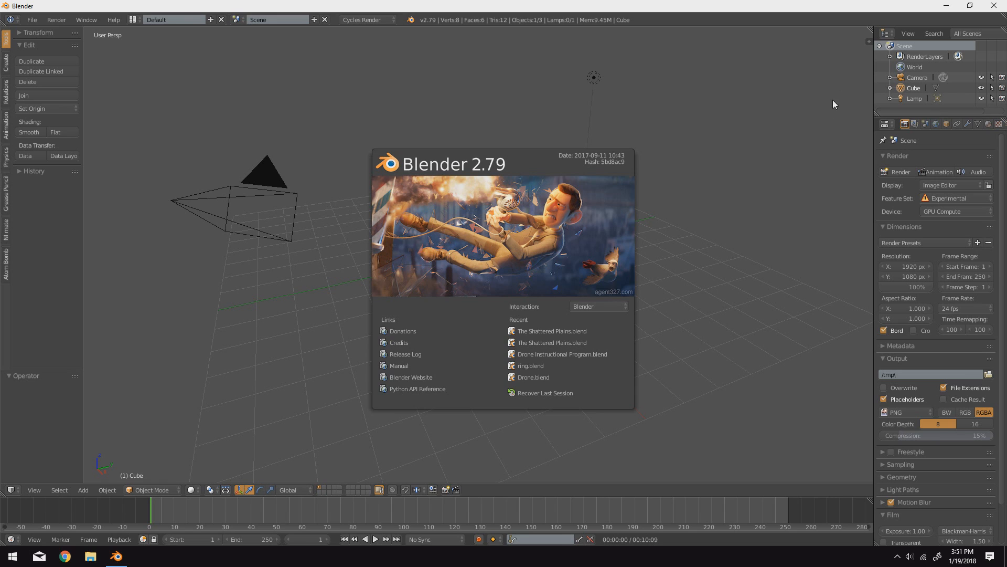
left_click(757, 173)
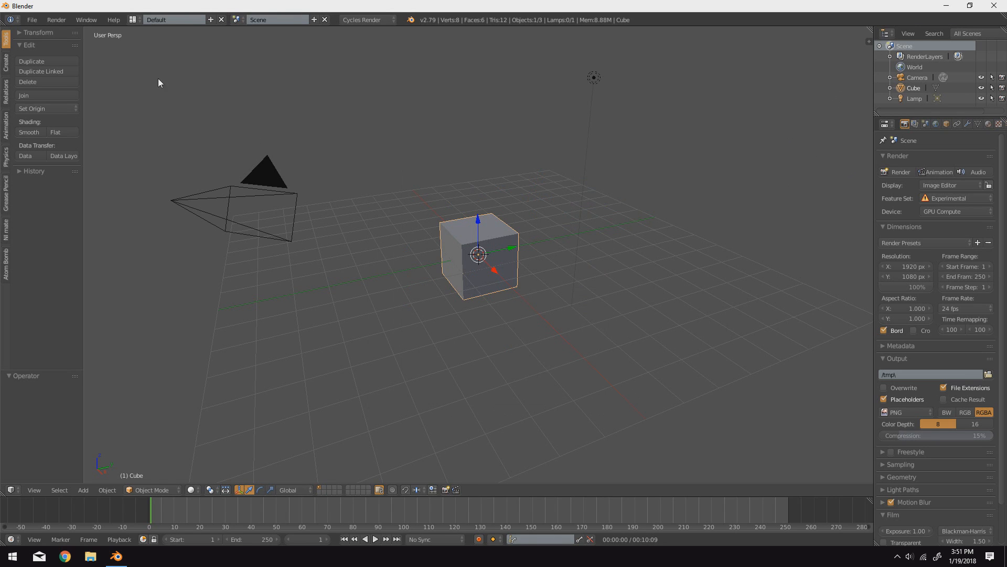
left_click(35, 21)
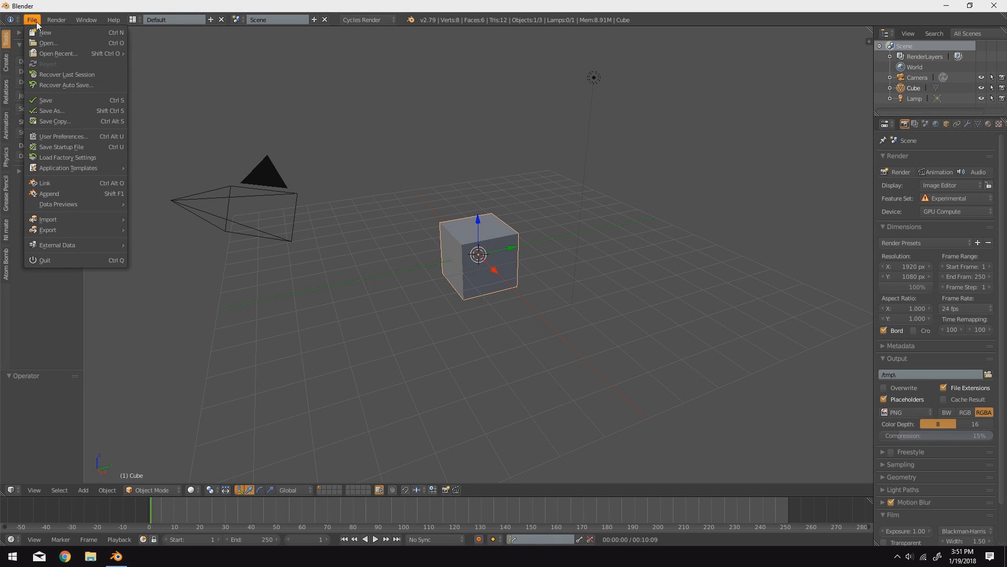
left_click(67, 136)
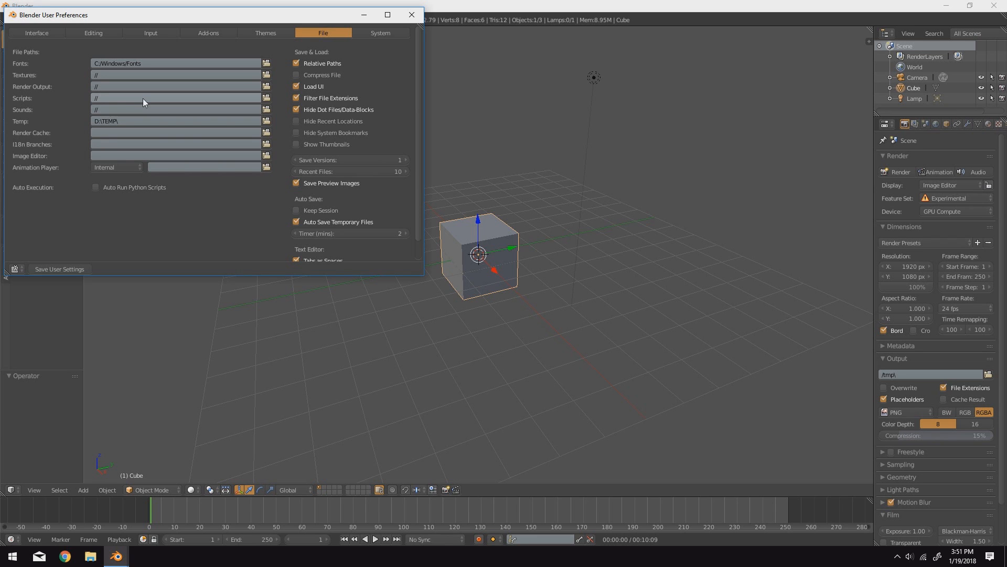
Set the Scripts file path to E:\Assets\Blender Assets\Add-Ons\verge3d\, save the user settings and close the preferences
left_click(266, 99)
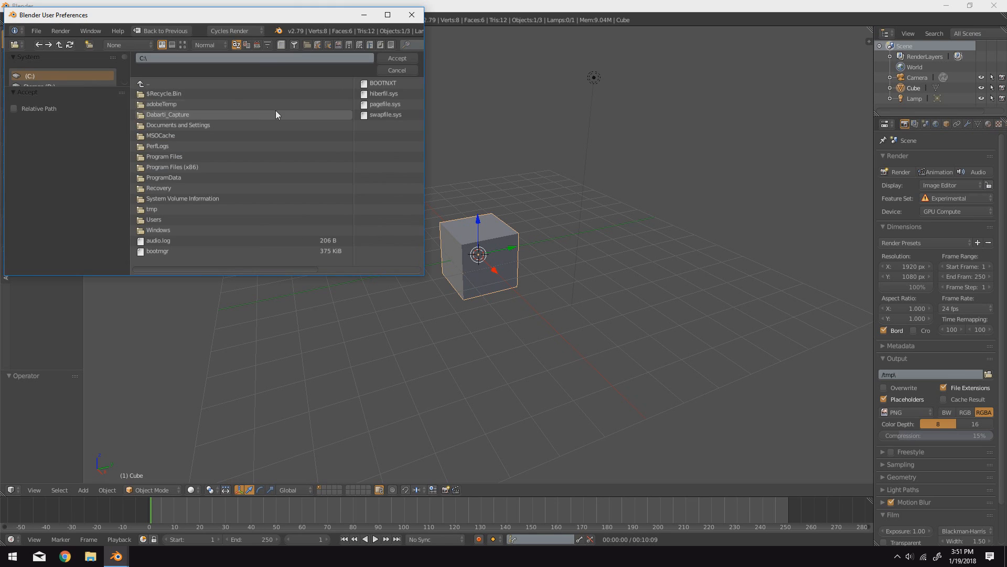
left_click(73, 97)
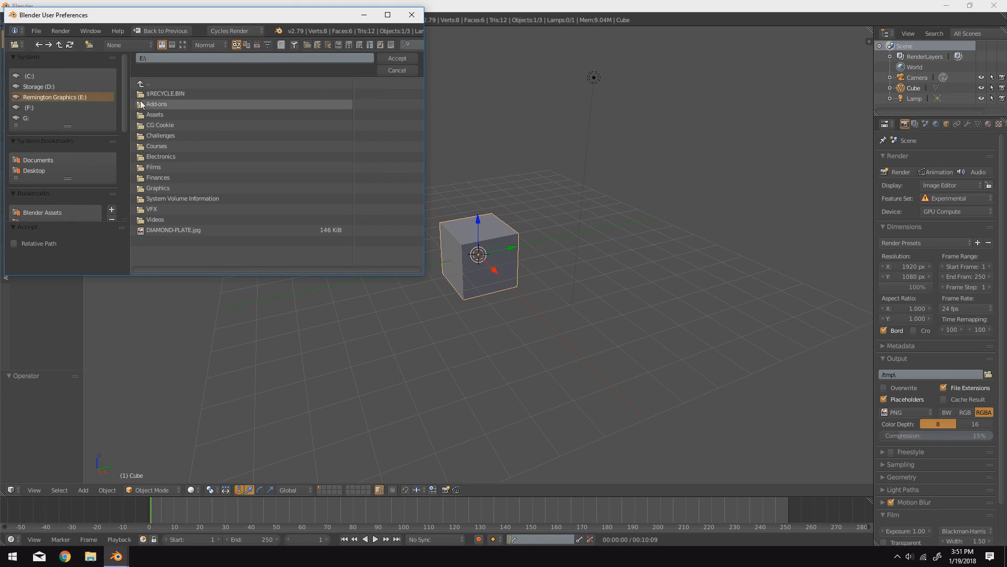
double_click(157, 112)
double_click(168, 94)
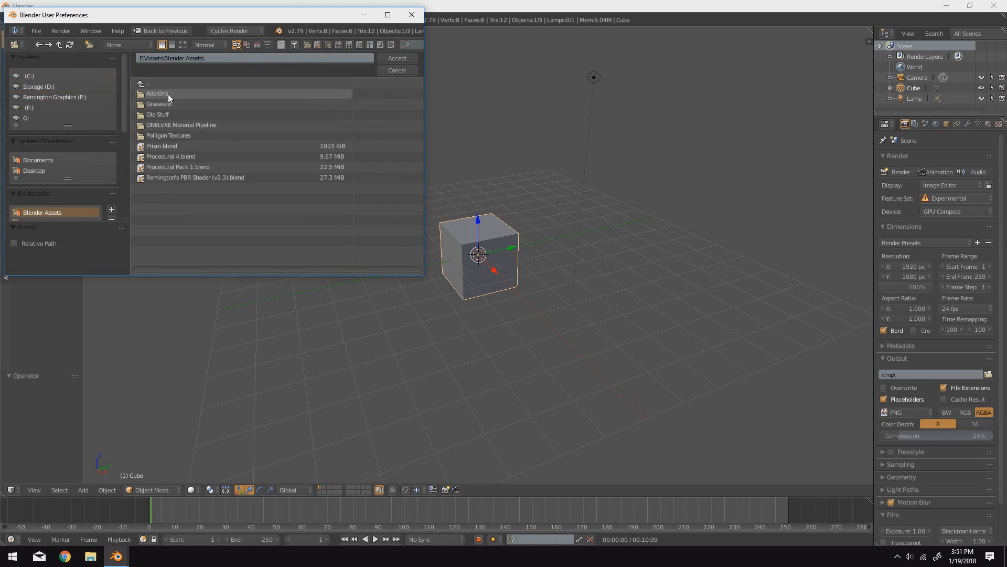
double_click(167, 93)
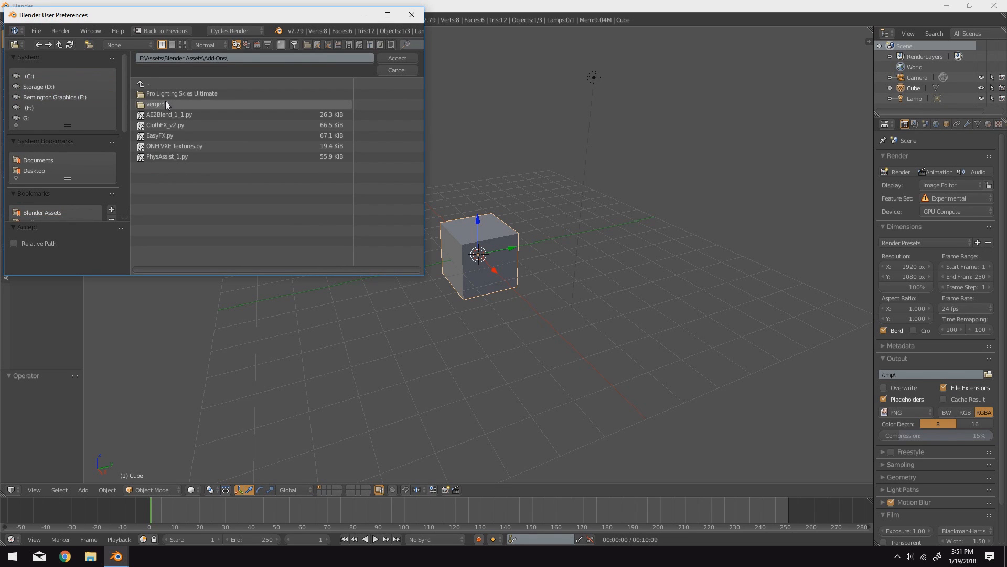
double_click(165, 103)
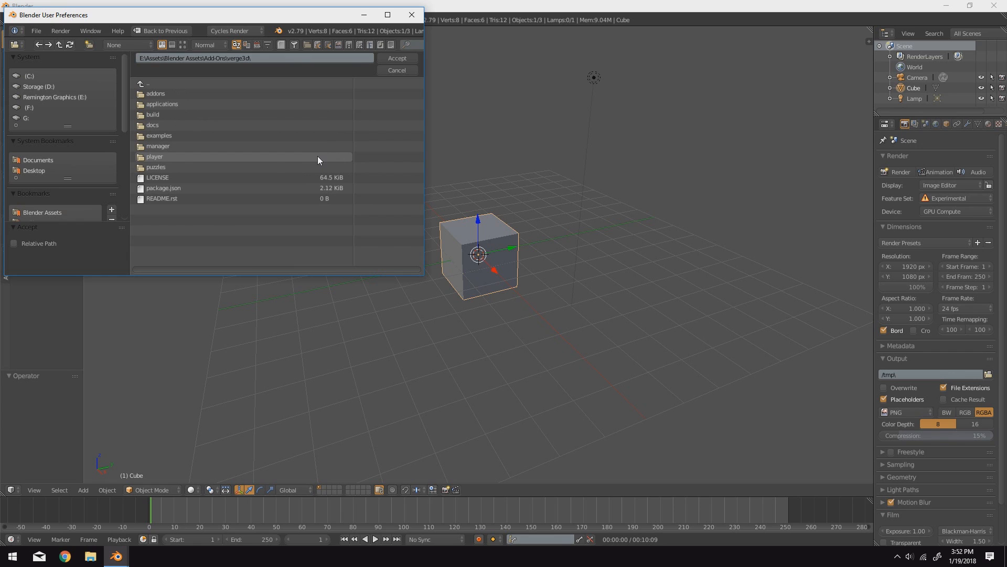
left_click(399, 58)
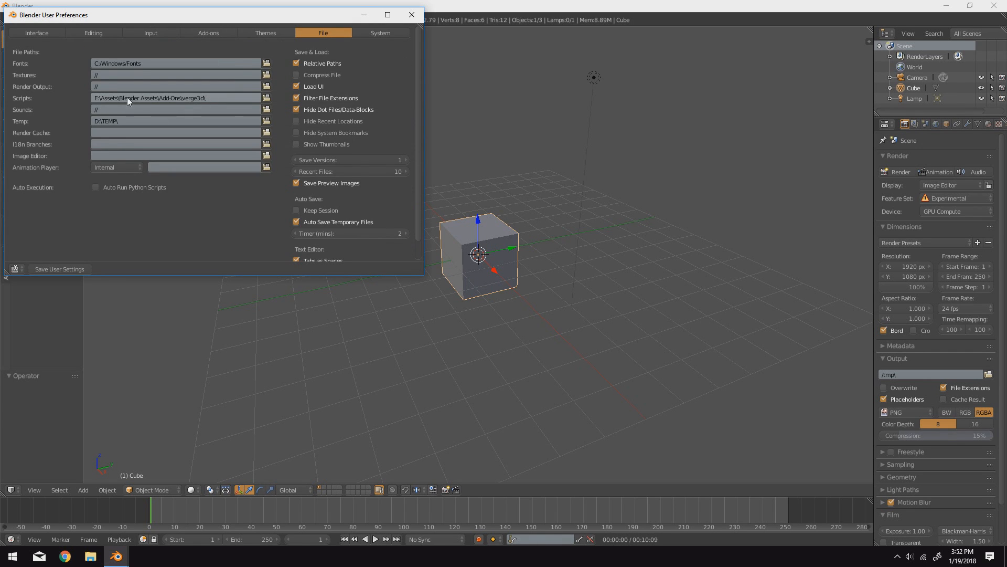
left_click(66, 266)
left_click(412, 15)
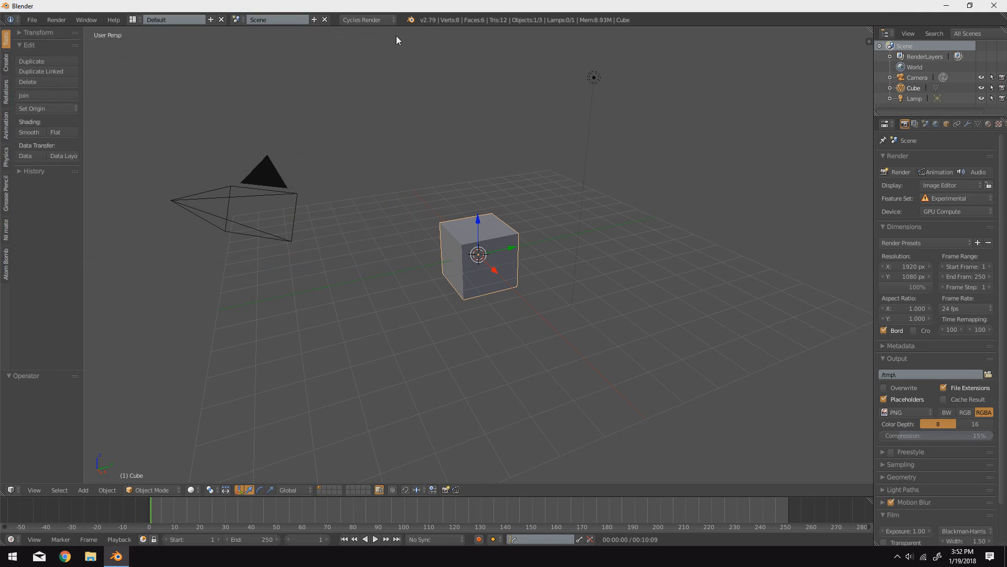
Restart Blender so the new scripts path is loaded, and dismiss the splash screen
left_click(1001, 7)
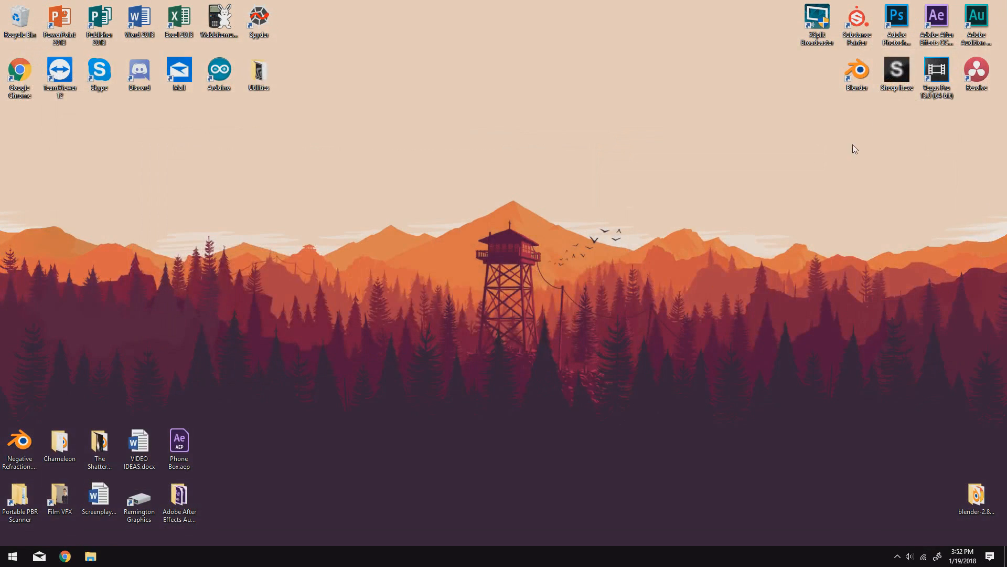
double_click(859, 82)
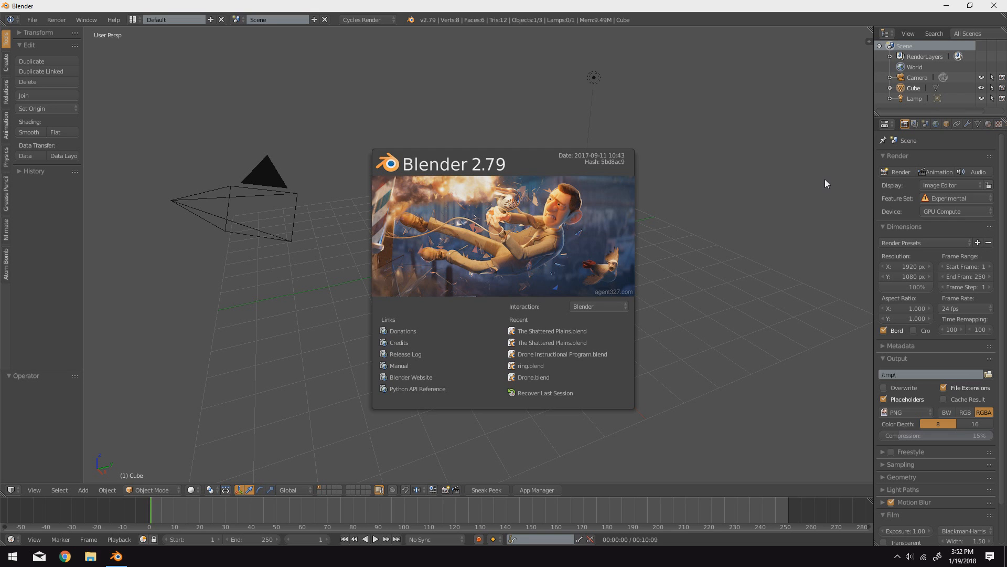
left_click(825, 180)
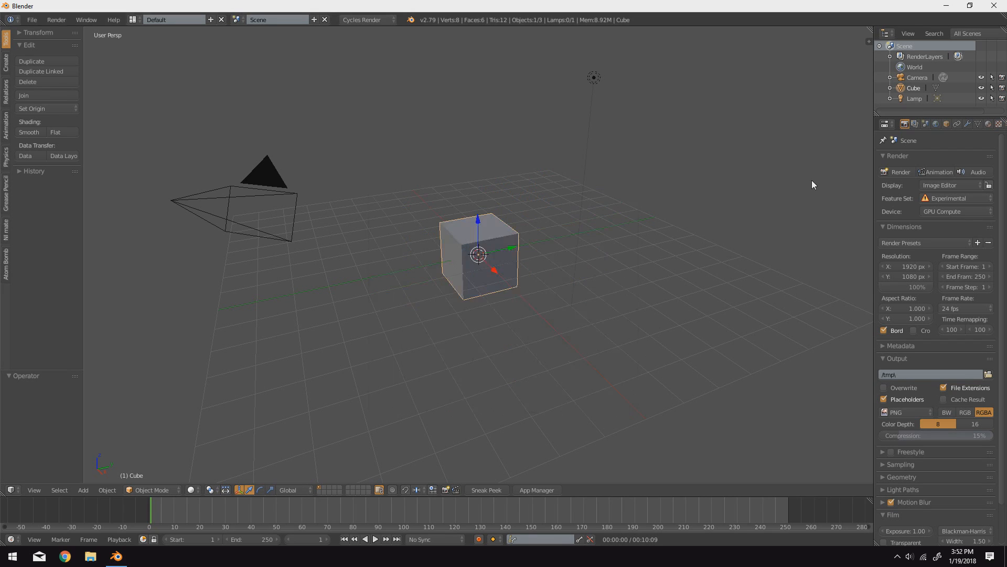
Enable the Verge3D add-on from the Verge3D category of the add-on preferences and save the user settings
left_click(32, 19)
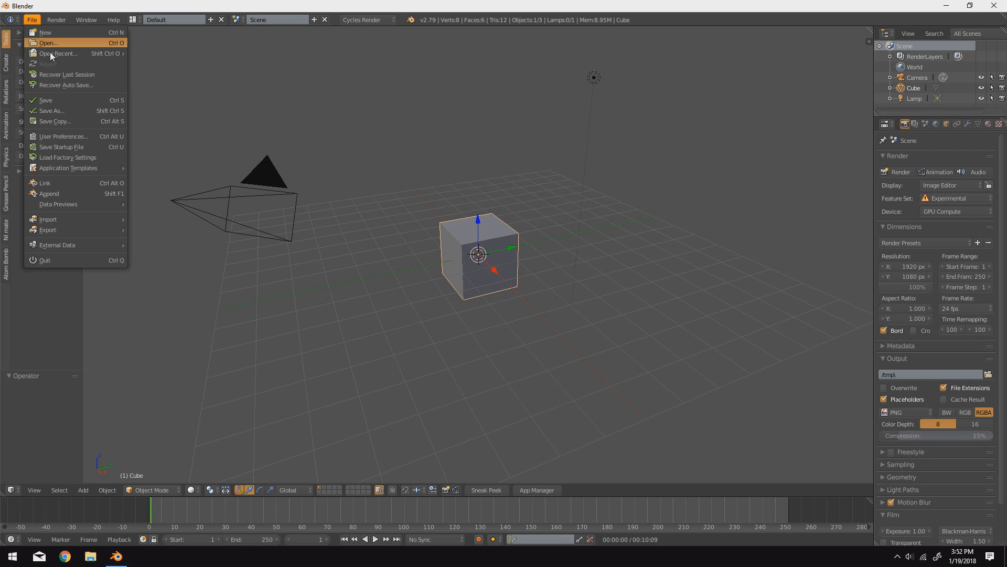
left_click(61, 135)
left_click(207, 31)
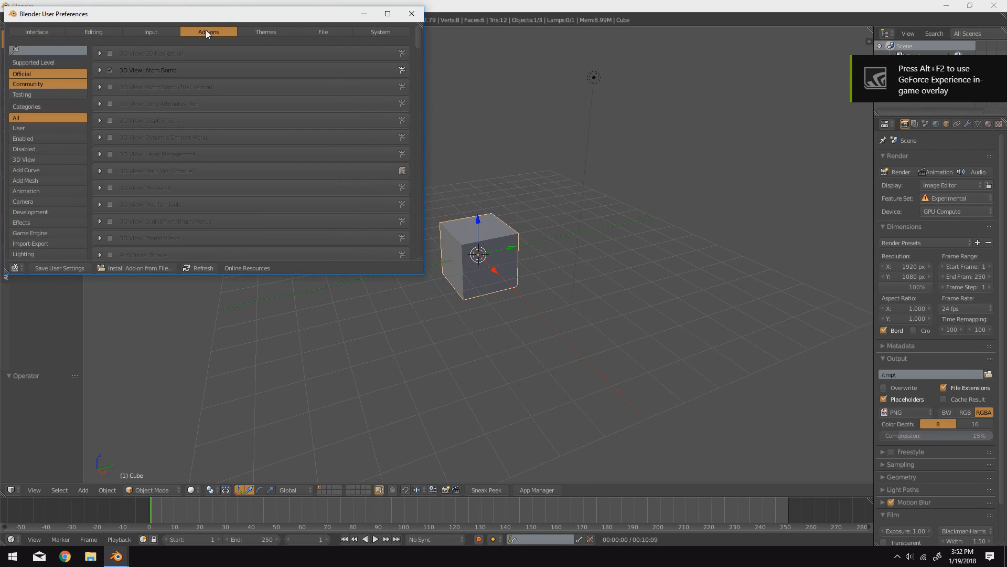
scroll(60, 112, "down", 3)
scroll(45, 168, "down", 3)
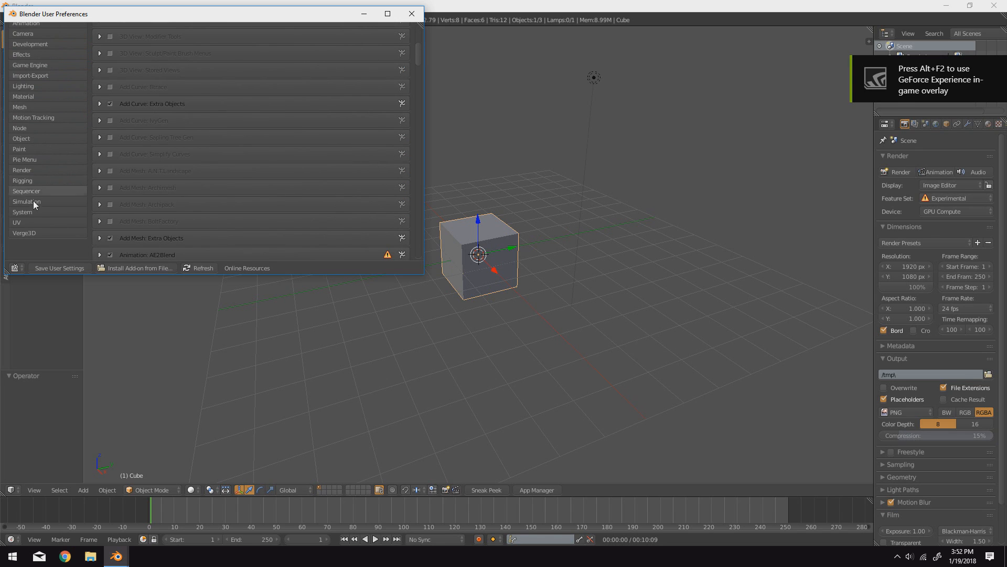
left_click(30, 231)
scroll(129, 177, "up", 8)
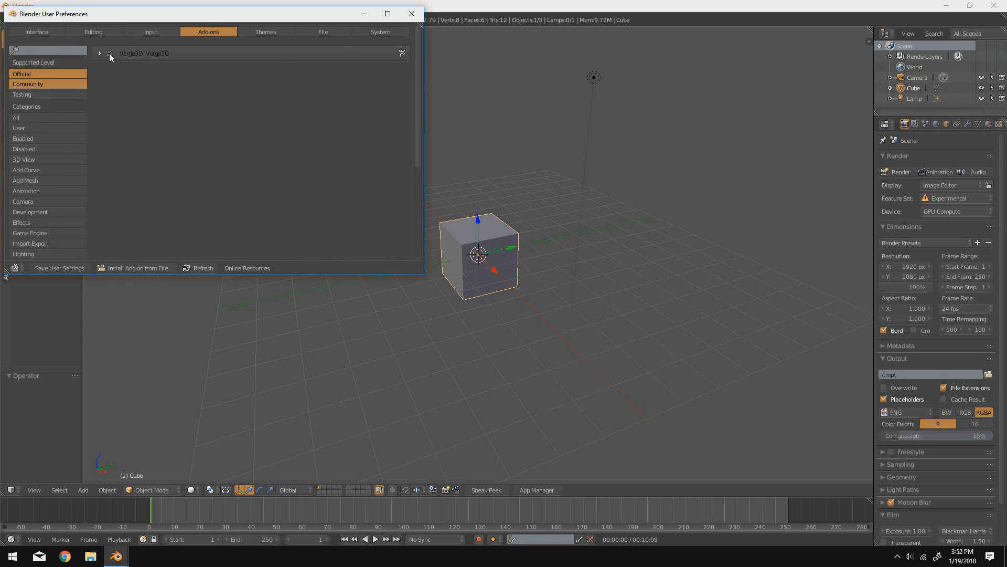
left_click(110, 54)
left_click(111, 53)
left_click(71, 267)
left_click(410, 14)
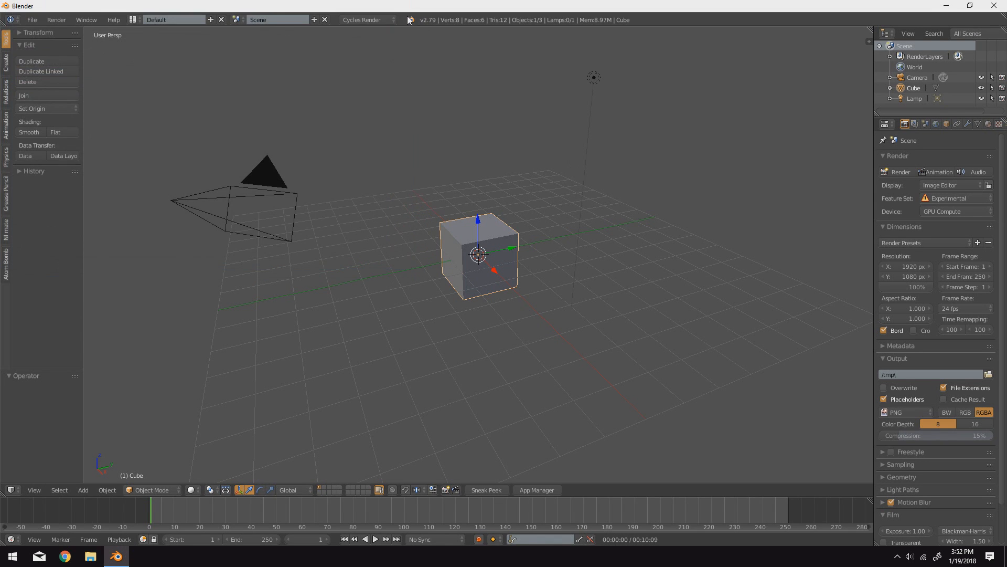
Switch the render engine to Verge3D and preview the default cube in the browser with Sneak Peek
left_click(376, 19)
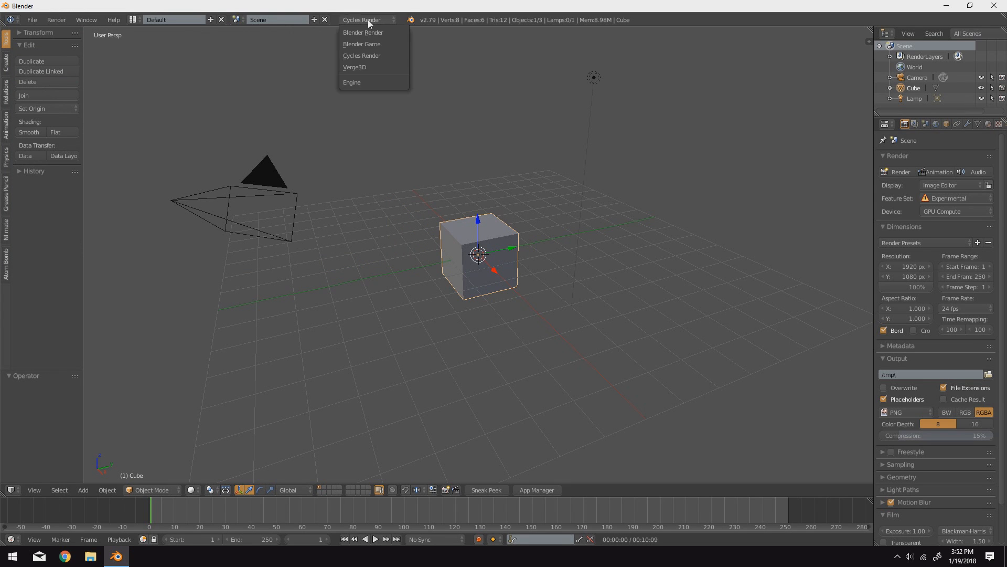
left_click(369, 67)
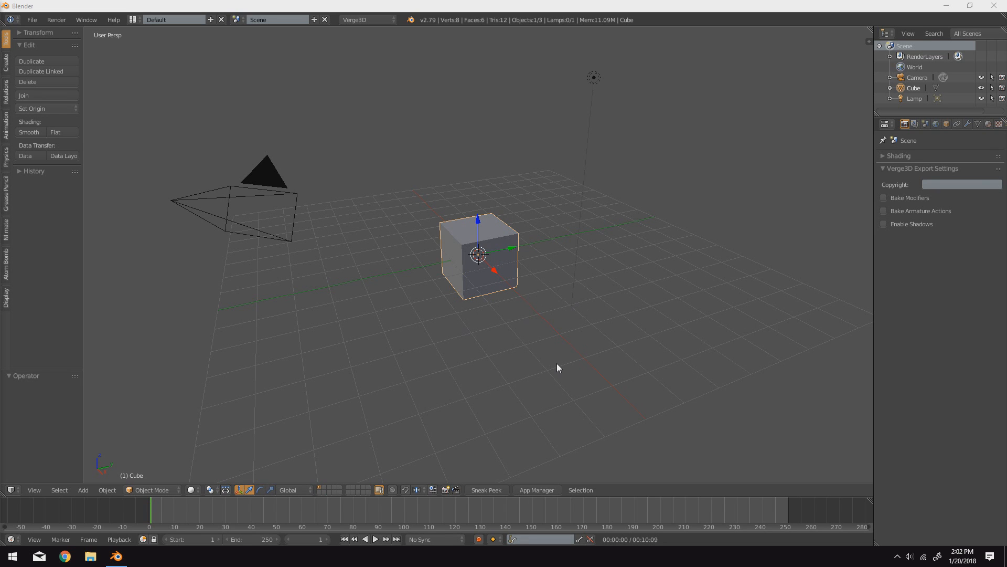
left_click(495, 493)
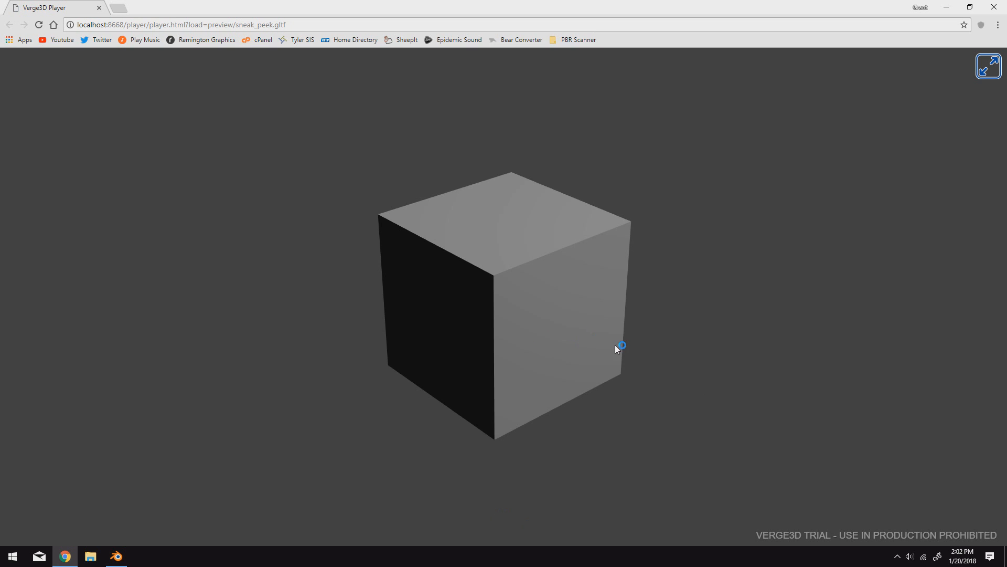
left_click_drag(615, 345, 635, 338)
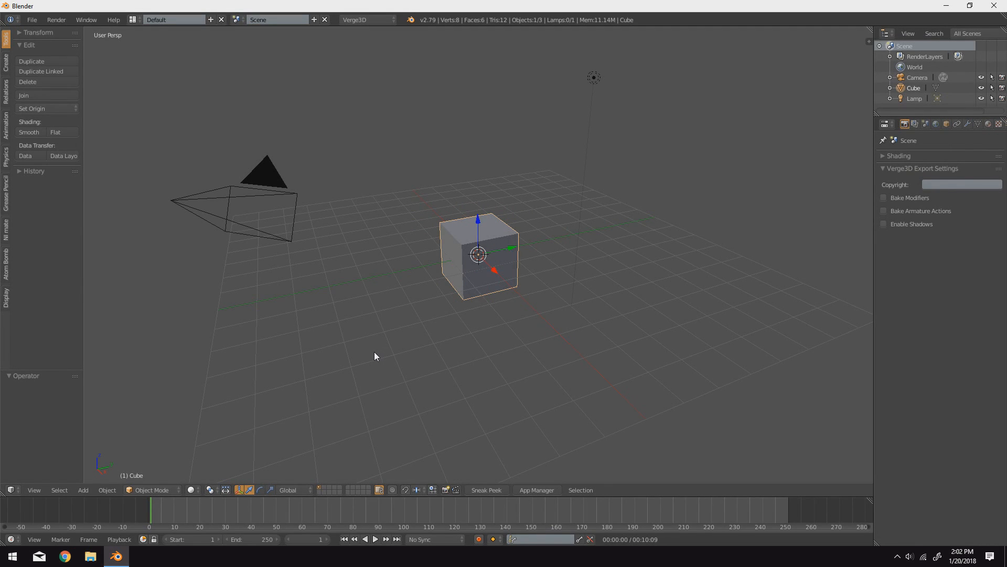
Add a monkey mesh to the scene, move it above the cube and rotate it, including about the Z axis
key("shift+a")
mouse_move(373, 349)
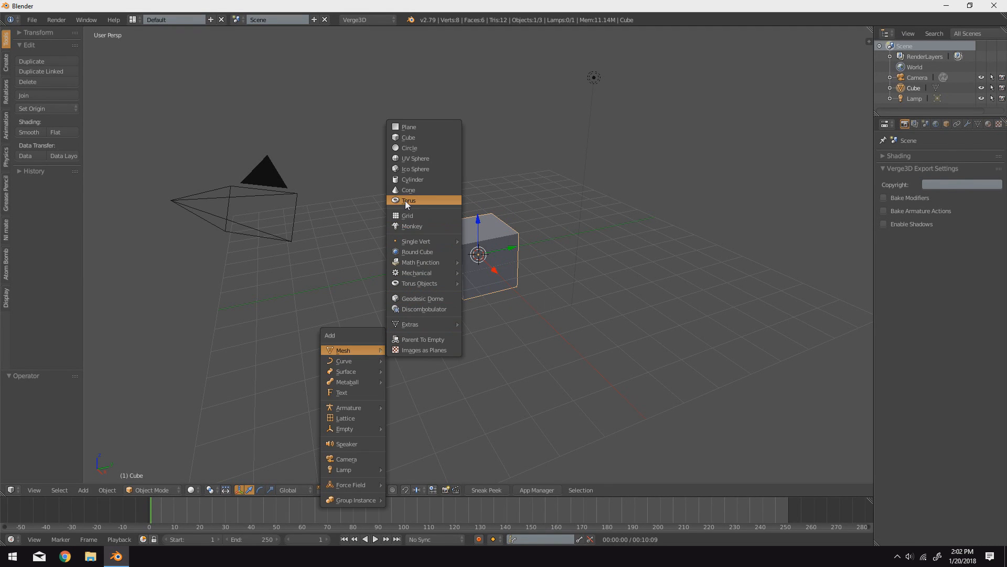
left_click(414, 226)
key("g")
left_click(518, 183)
key("r")
left_click(545, 169)
key("r")
key("z")
left_click(496, 107)
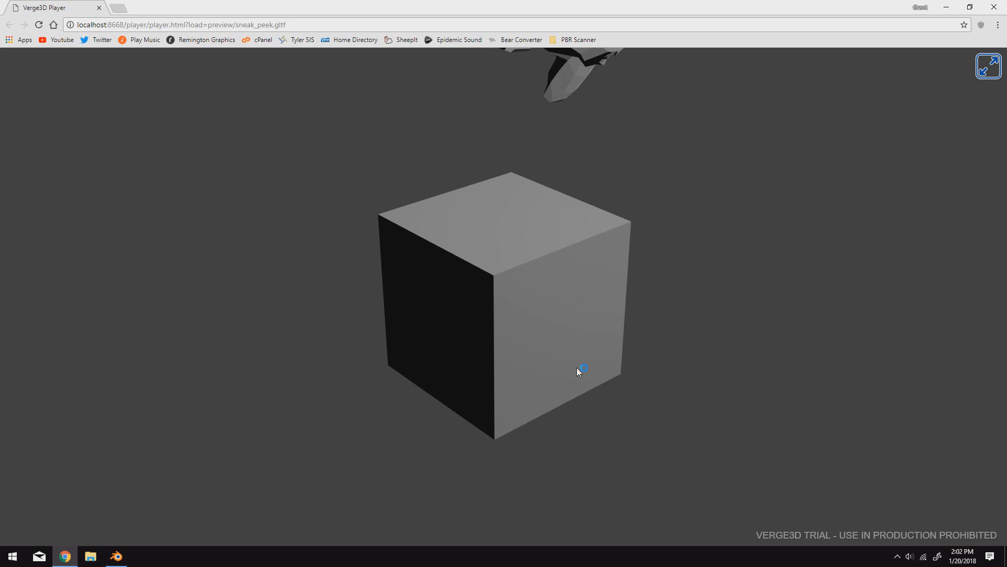
Examine the monkey and cube in the browser preview from different angles and distances
scroll(556, 348, "down", 5)
left_click_drag(590, 294, 478, 284)
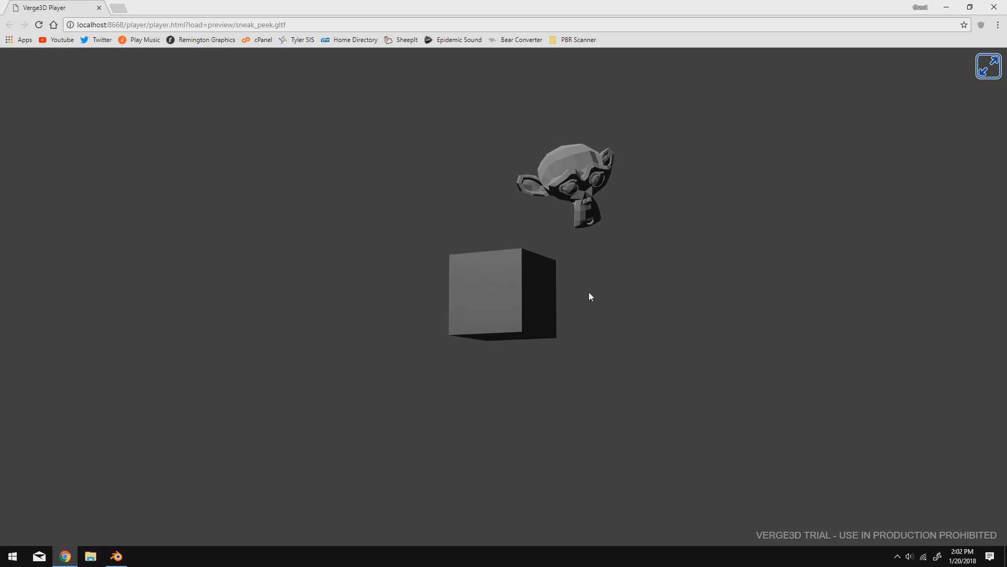
scroll(588, 291, "up", 6)
right_click_drag(584, 286, 536, 344)
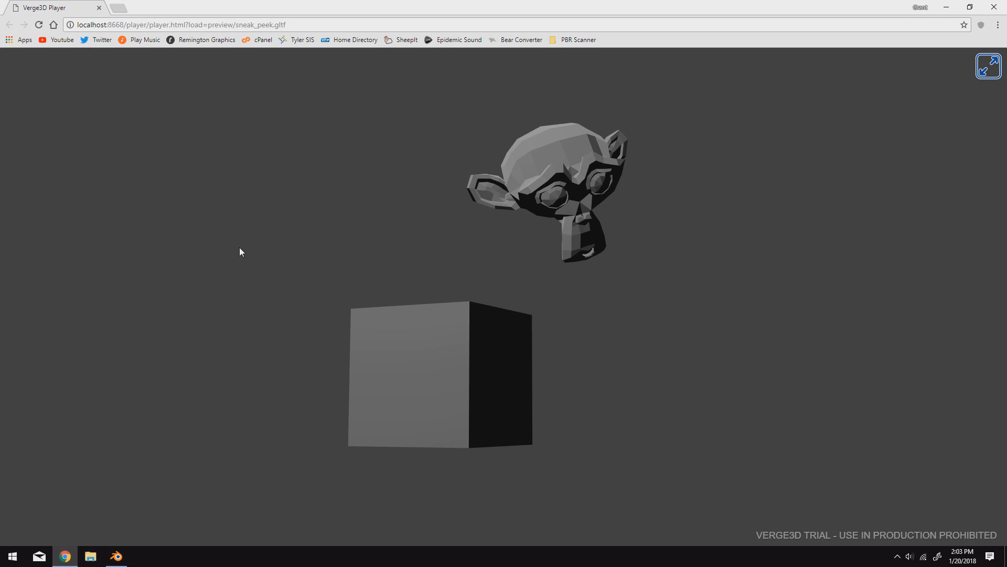
scroll(483, 330, "up", 5)
scroll(479, 335, "down", 8)
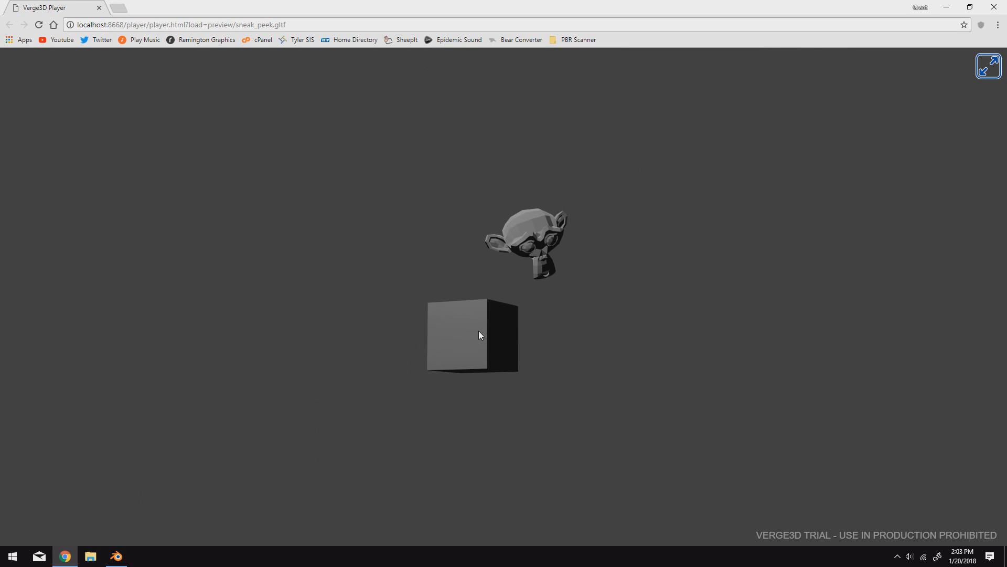
scroll(479, 335, "up", 4)
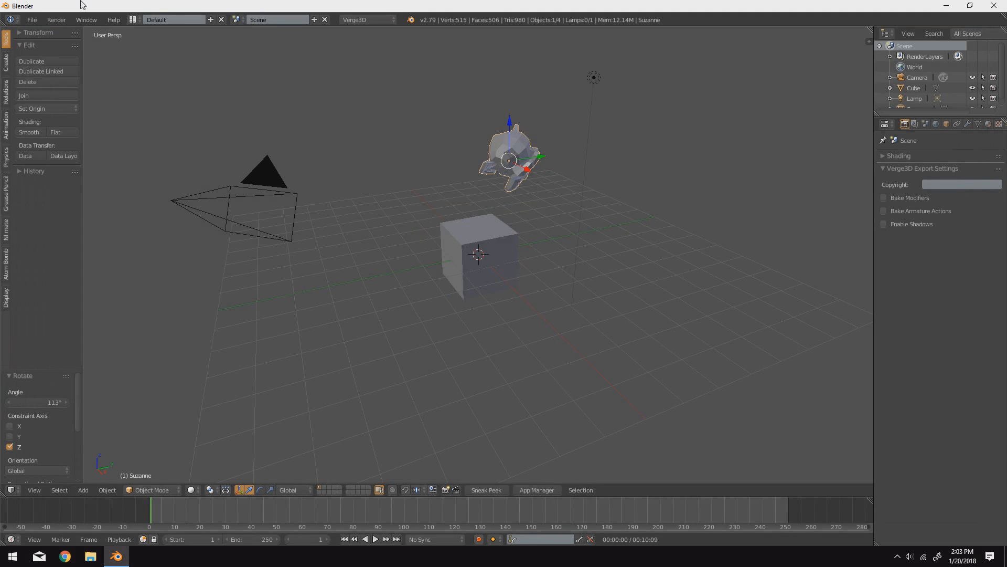
Switch back to Blender and give the monkey a new material with a red diffuse colour
middle_click_drag(526, 298, 490, 341)
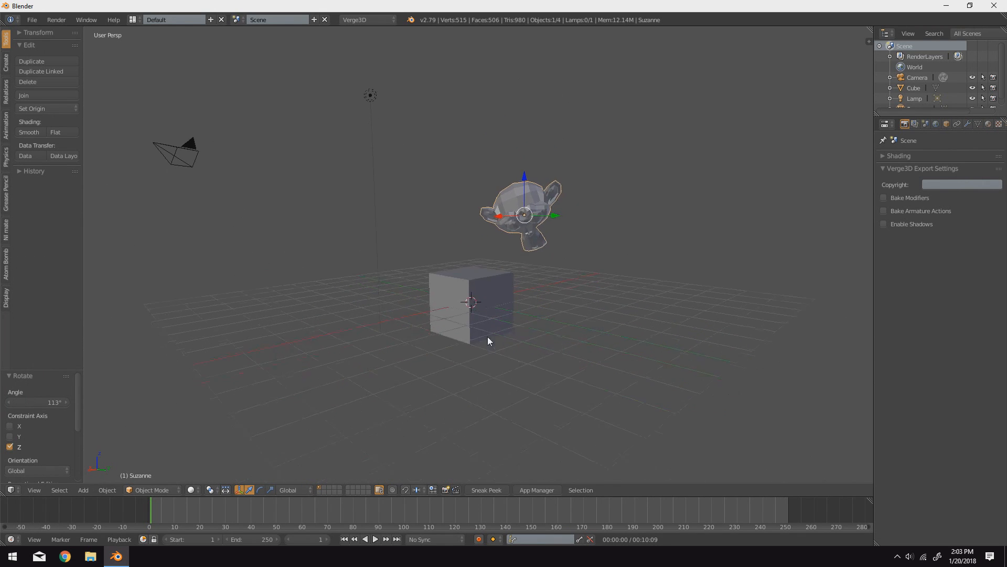
scroll(488, 341, "up", 3)
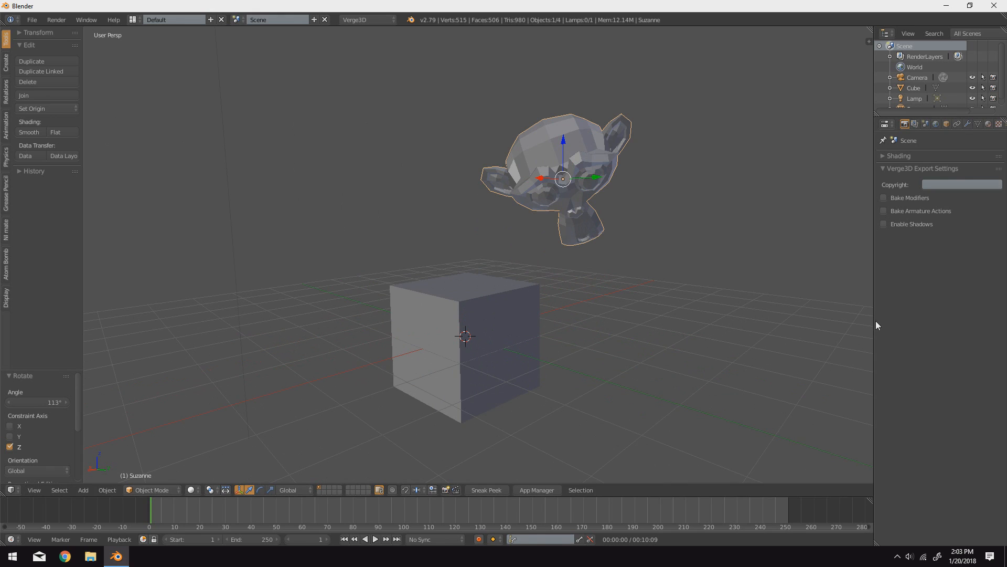
left_click_drag(874, 322, 841, 325)
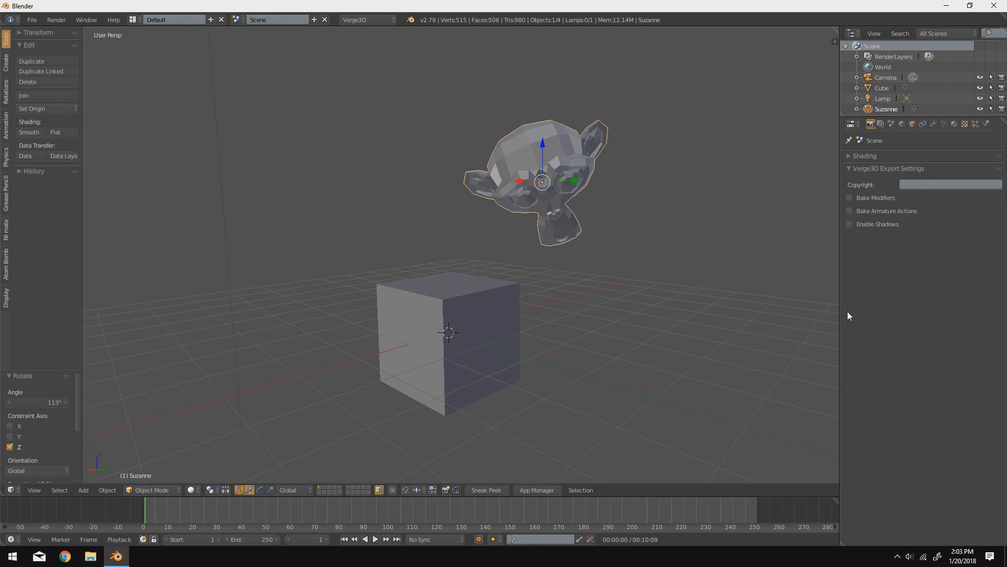
left_click(956, 123)
left_click(908, 193)
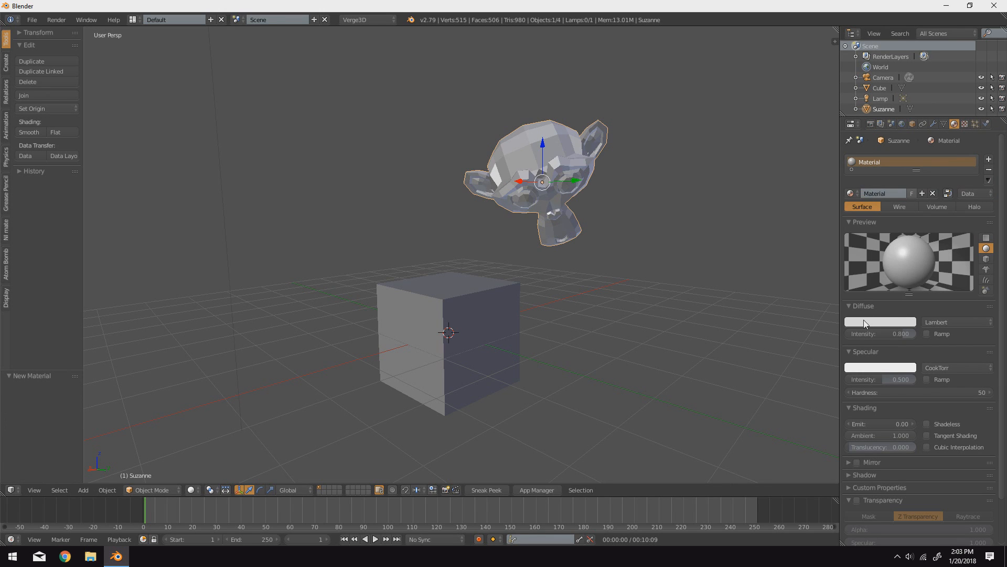
left_click(863, 322)
left_click(867, 235)
Give the cube a new material with a green diffuse colour and an emit value of 1
right_click(489, 338)
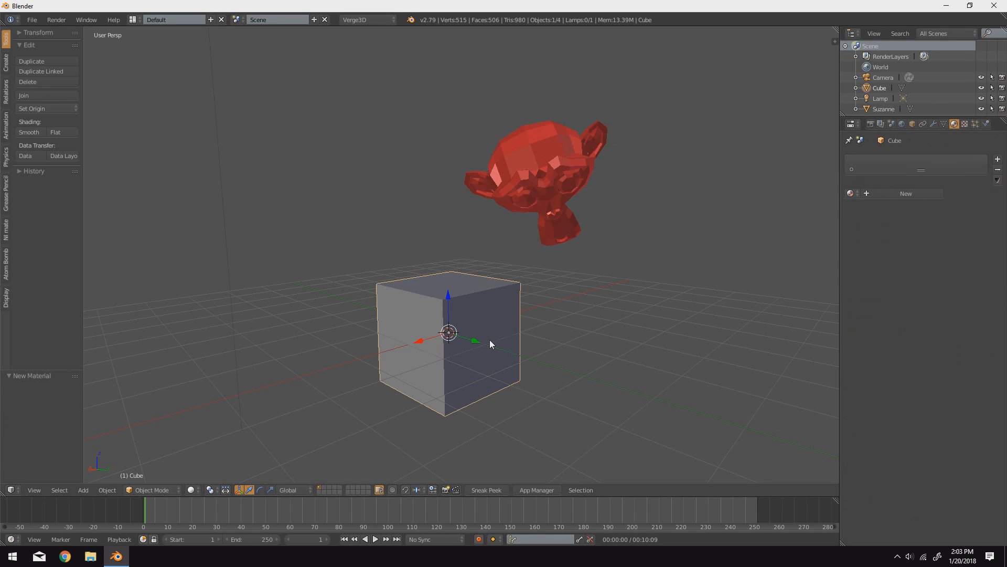
left_click(890, 195)
left_click(873, 321)
left_click_drag(840, 235, 836, 218)
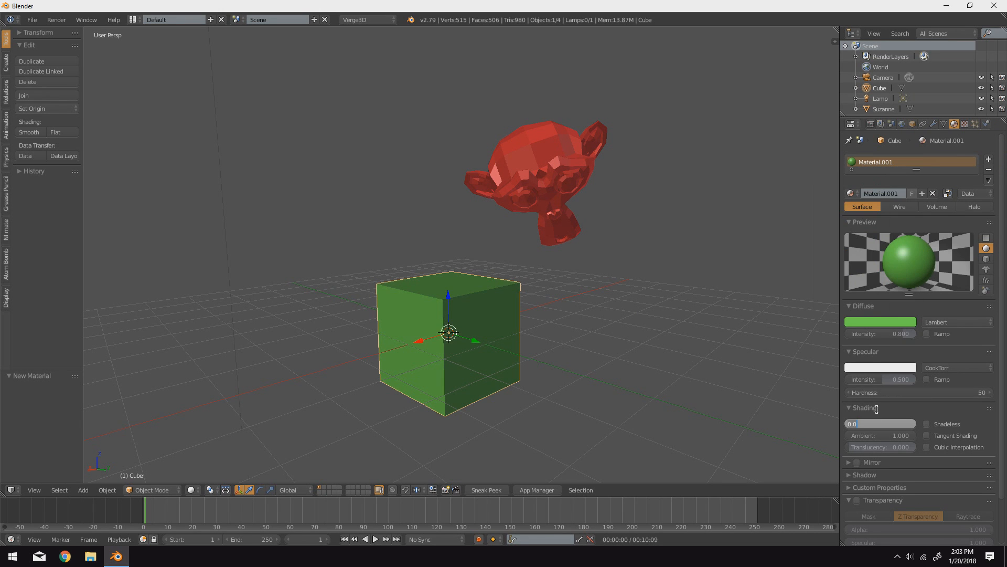
type("1")
key("Return")
Preview the coloured scene in the browser with Sneak Peek and inspect both objects from several sides
left_click(491, 489)
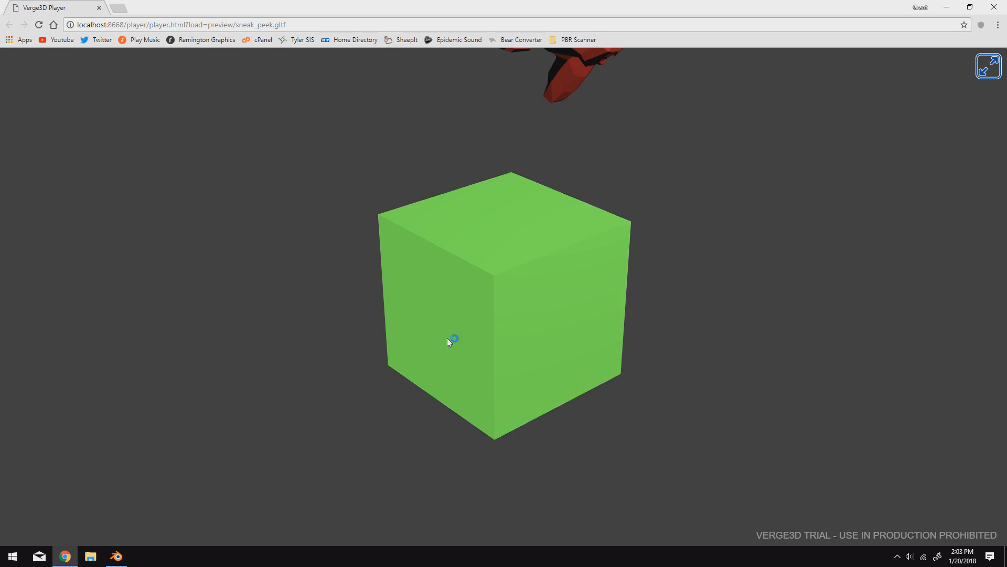
left_click_drag(448, 338, 437, 301)
scroll(436, 301, "down", 6)
left_click_drag(514, 298, 487, 291)
scroll(488, 296, "down", 3)
scroll(490, 294, "up", 5)
scroll(499, 288, "down", 4)
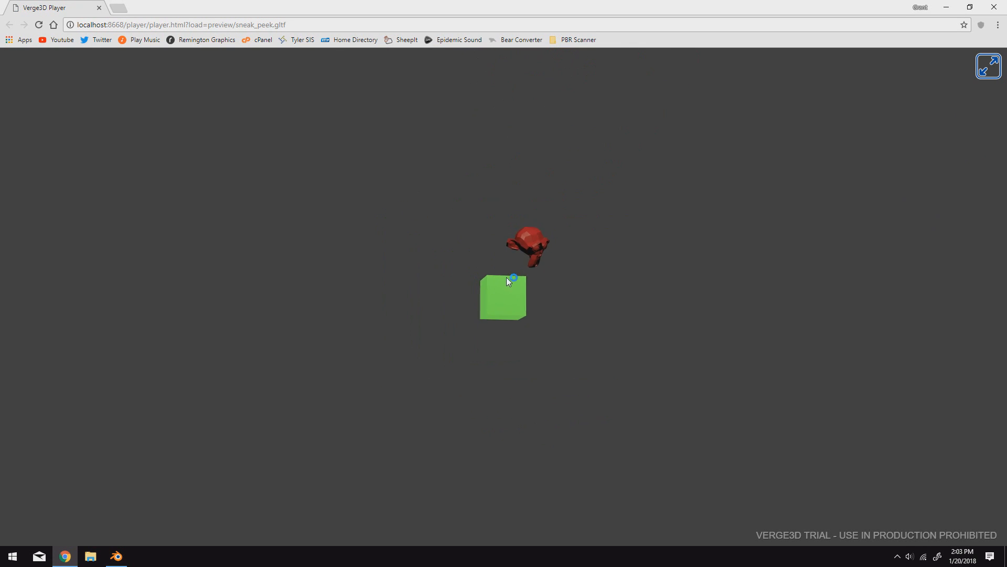
left_click_drag(480, 287, 463, 289)
right_click_drag(565, 328, 544, 355)
scroll(562, 323, "up", 5)
scroll(544, 355, "up", 5)
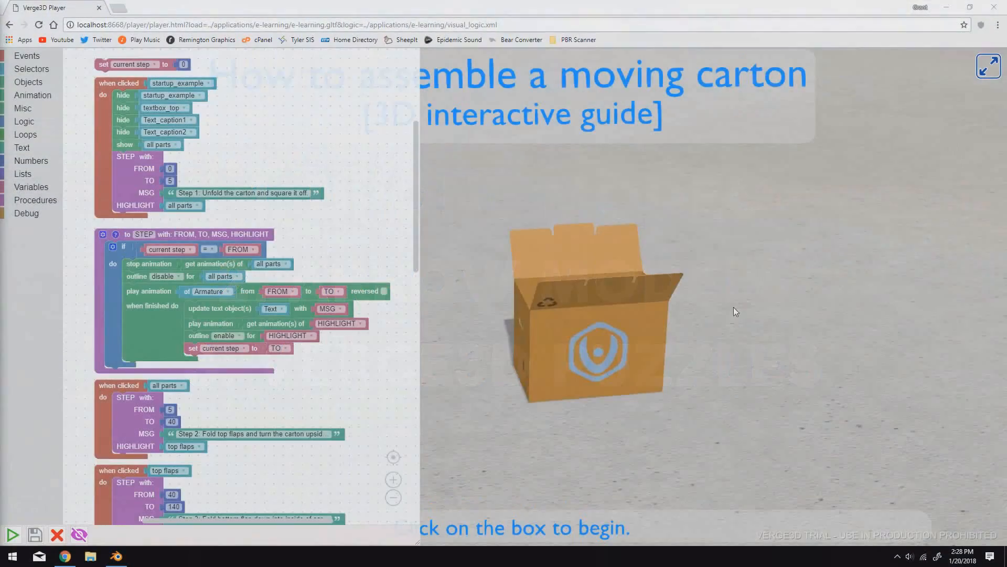
Step through the interactive moving-carton guide of the e-learning example by activating the box and its highlighted top flaps
left_click_drag(733, 307, 735, 386)
left_click(613, 311)
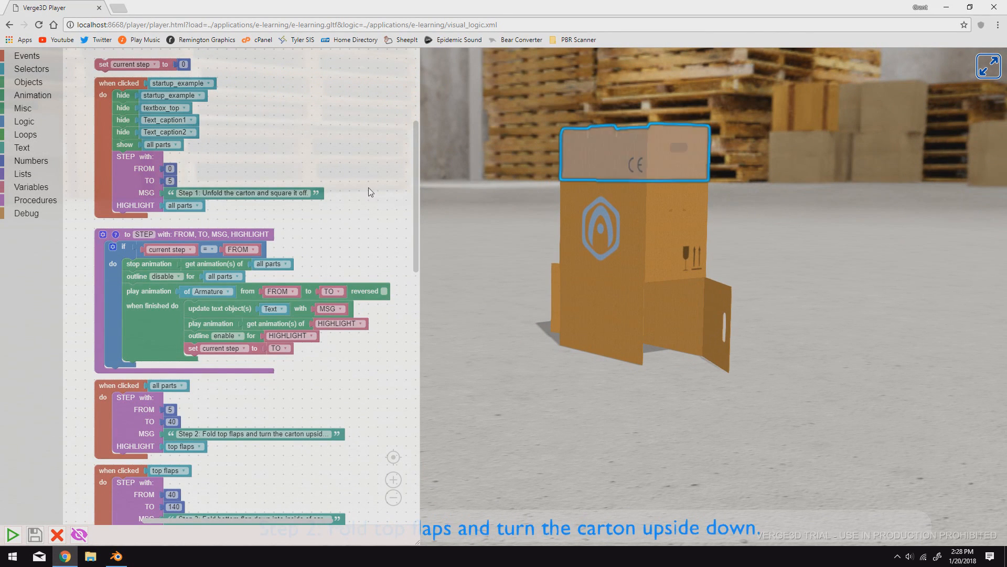
left_click_drag(415, 163, 483, 118)
left_click(601, 125)
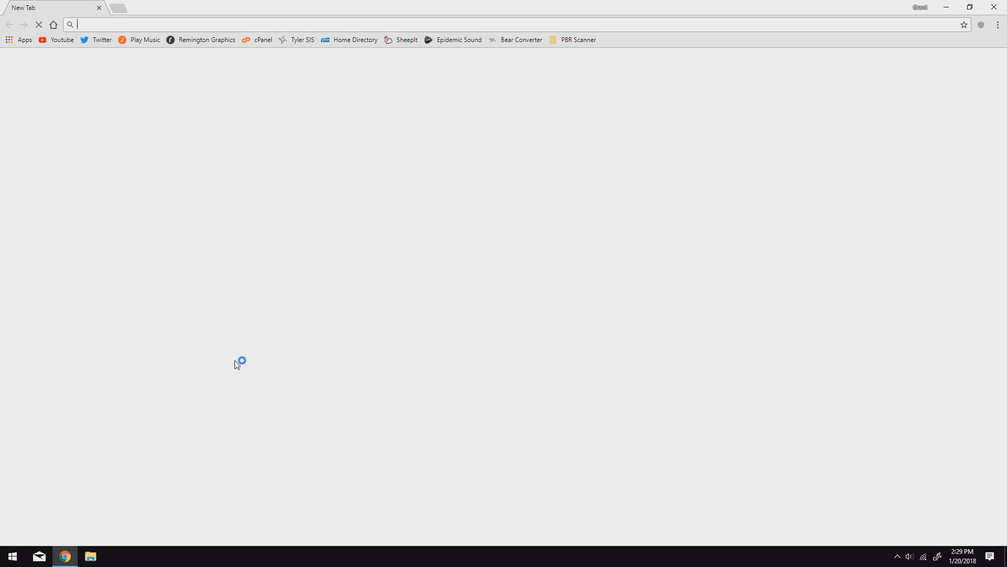
Go to sketchfab.com in the browser and look over the RC Quadcopter model in its 3D viewer
type("sketchfab.com")
key("Return")
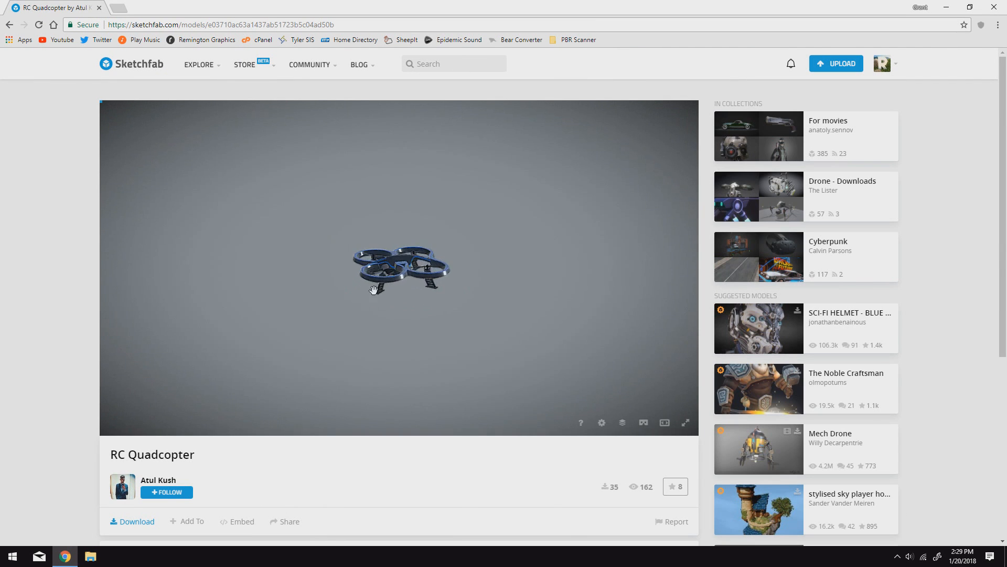
left_click_drag(368, 337, 455, 322)
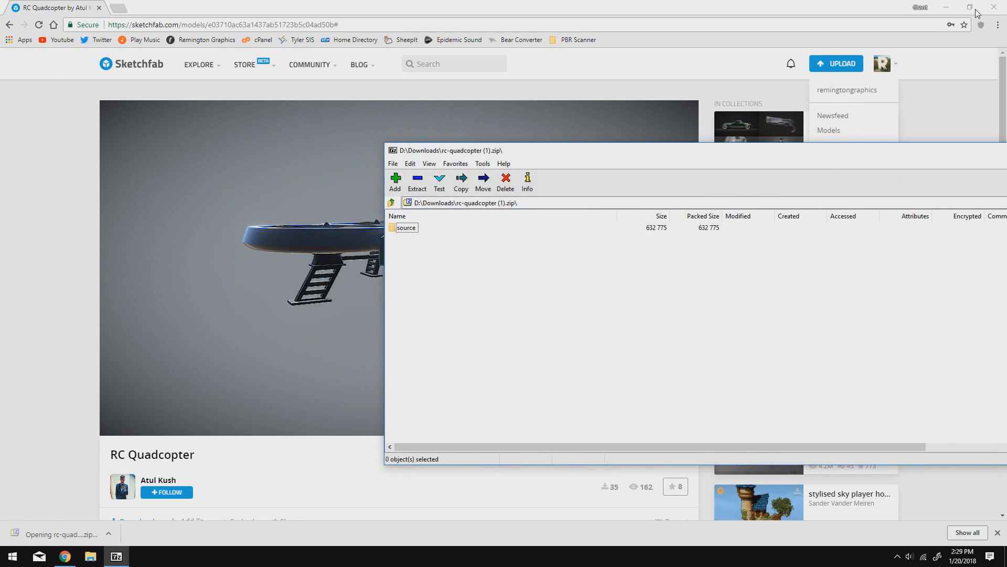
Close the browser, extract currentmodel.wrl from the nested archive in rc-quadcopter (1).zip to the desktop, and close the archive
left_click(989, 5)
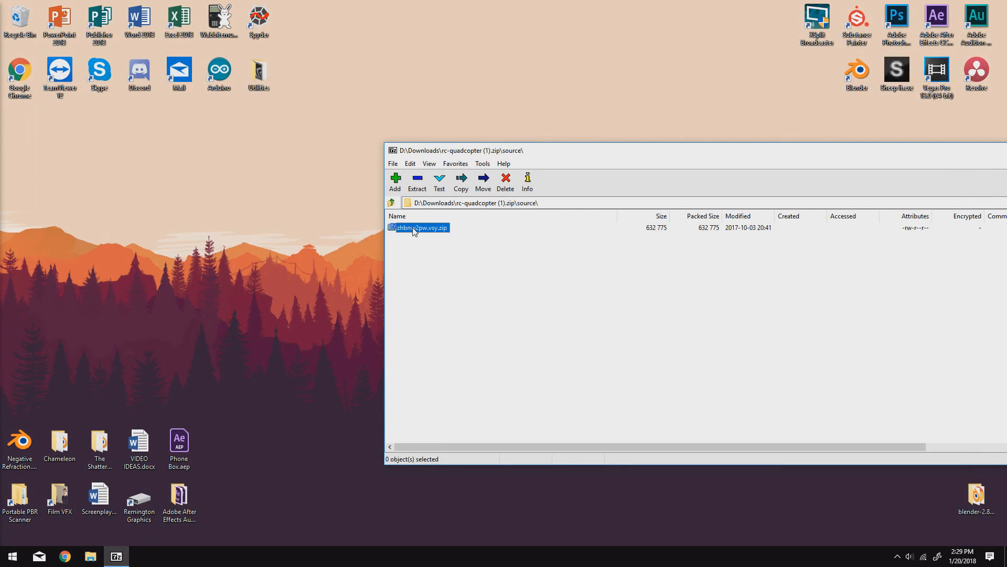
double_click(415, 230)
left_click_drag(278, 252, 272, 262)
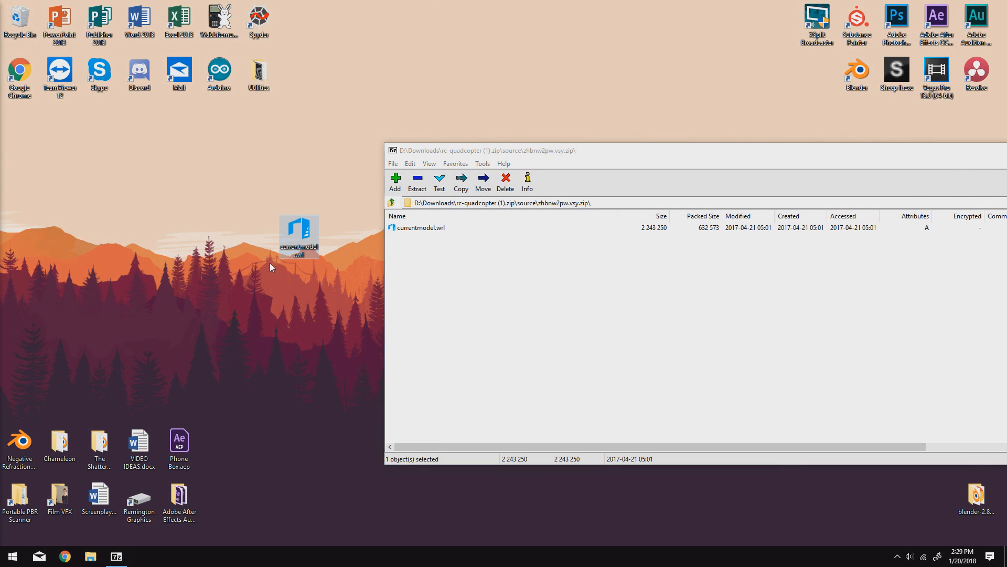
key("alt+F4")
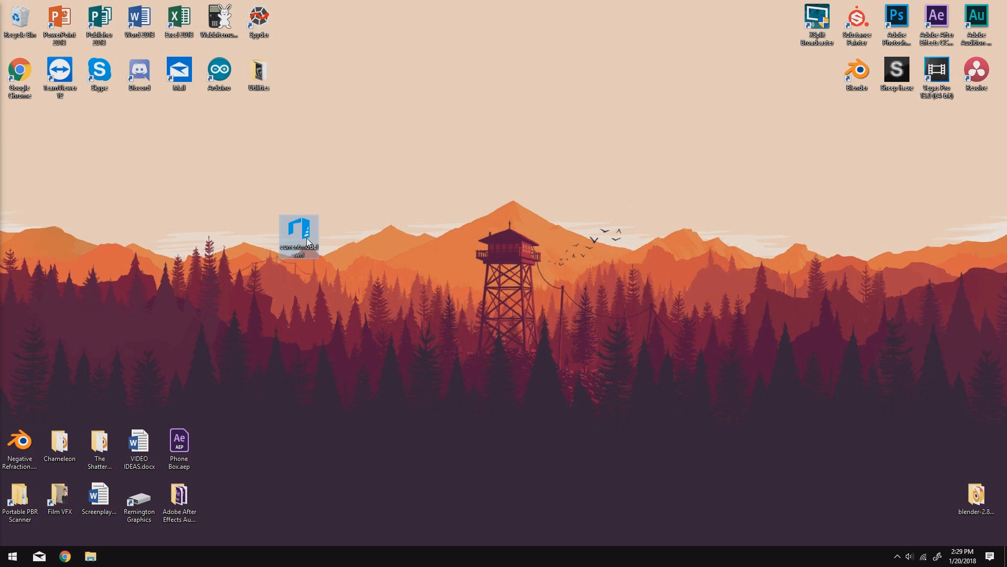
Import currentmodel.wrl into 3D Builder, save it to the desktop as Quadcopter in OBJ format, and close 3D Builder
double_click(306, 238)
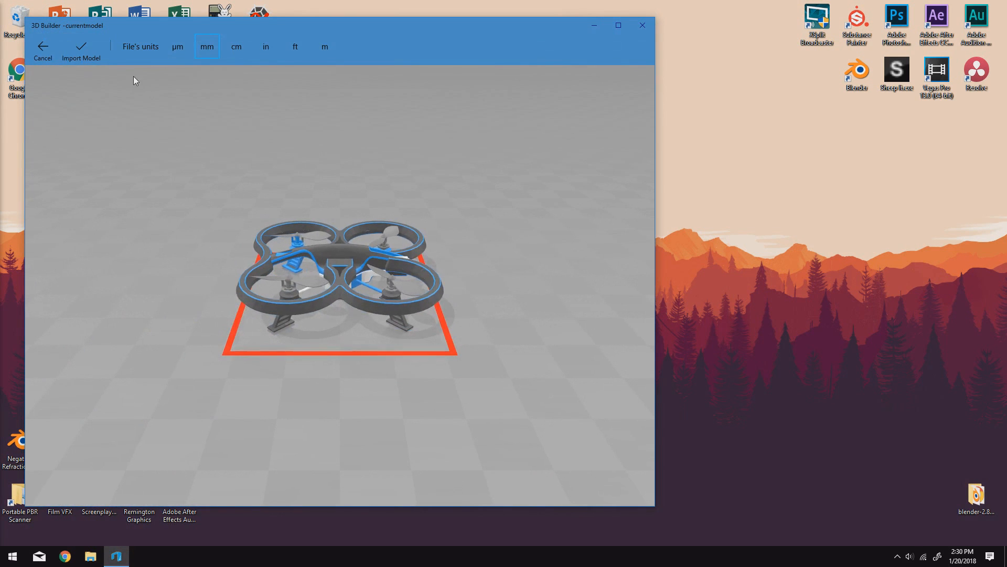
left_click(81, 50)
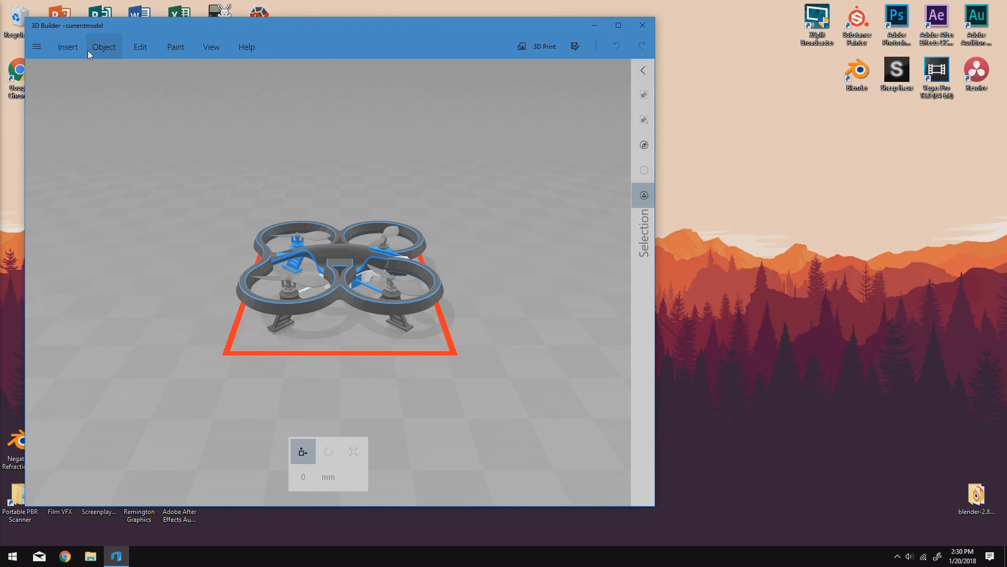
left_click(40, 45)
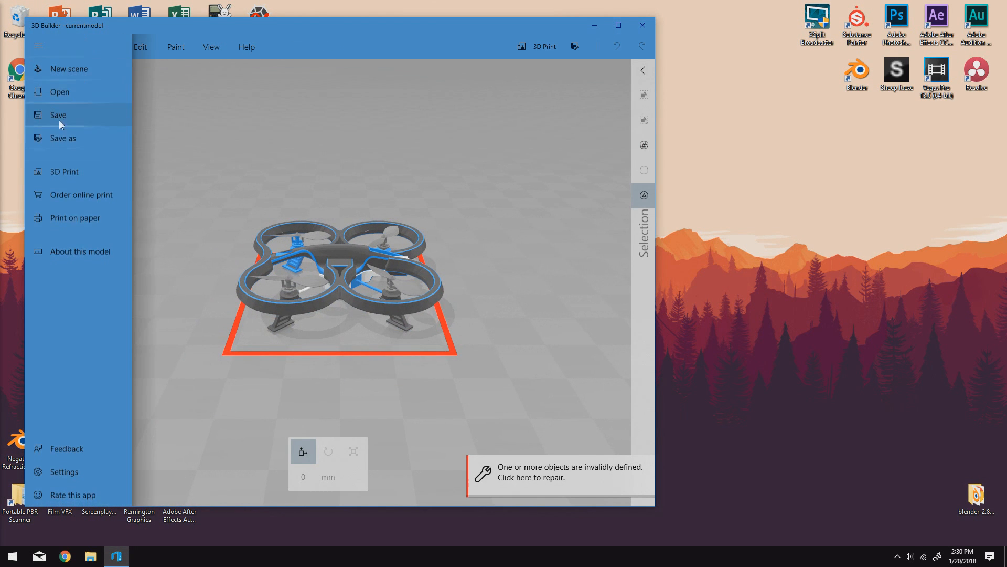
left_click(112, 140)
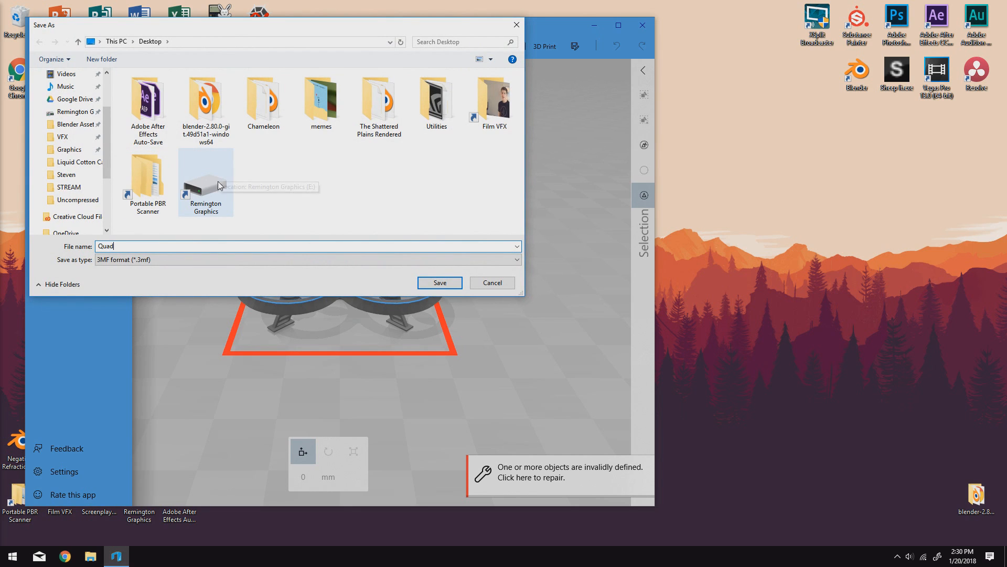
left_click(141, 260)
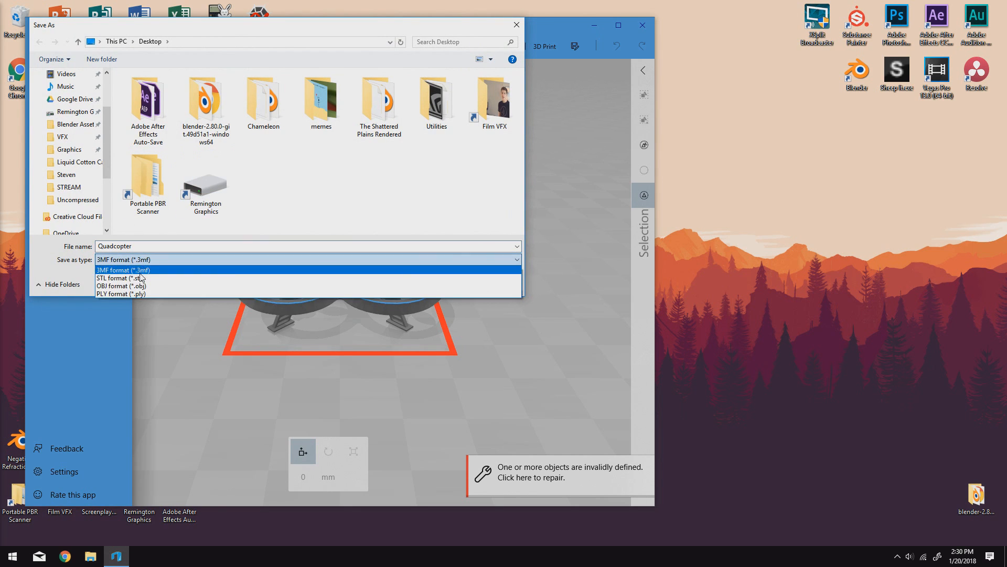
left_click(140, 286)
left_click(443, 285)
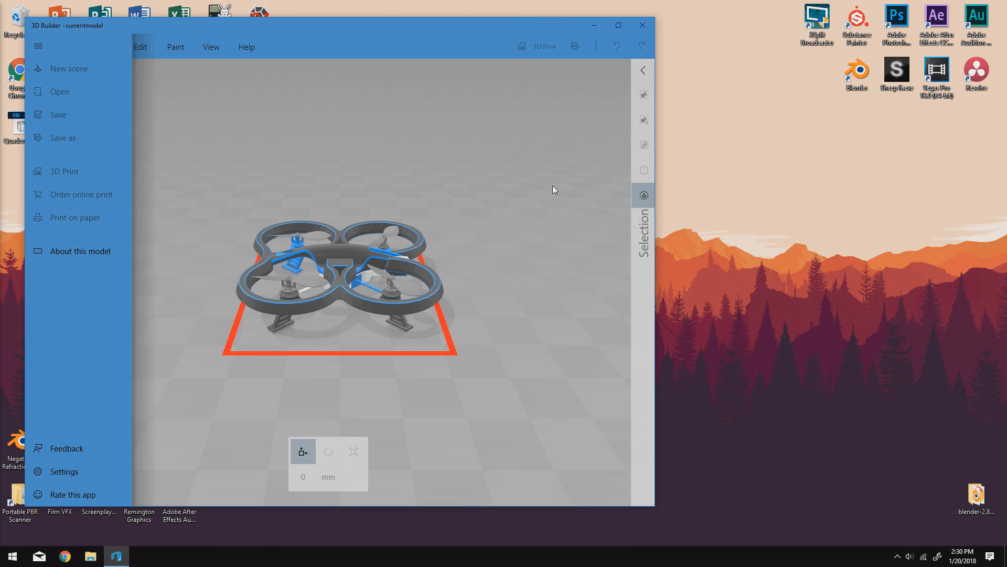
left_click(460, 282)
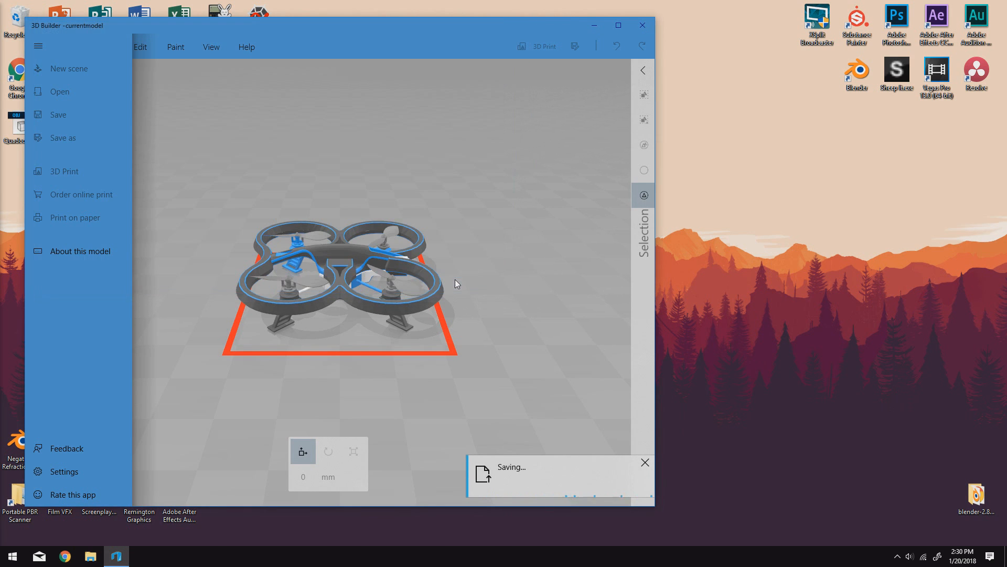
left_click(642, 25)
Move the Quadcopter OBJ and MTL files together with currentmodel.wrl to the middle of the desktop
left_click_drag(90, 146, 16, 181)
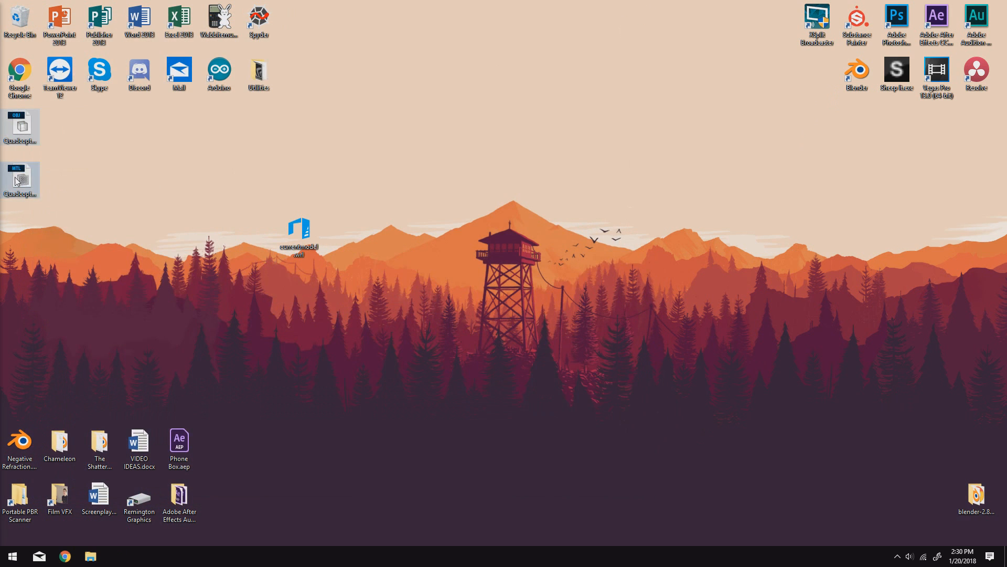
left_click_drag(263, 290, 263, 295)
left_click(300, 234)
left_click_drag(345, 231, 264, 286)
left_click_drag(263, 285, 504, 289)
left_click(643, 331)
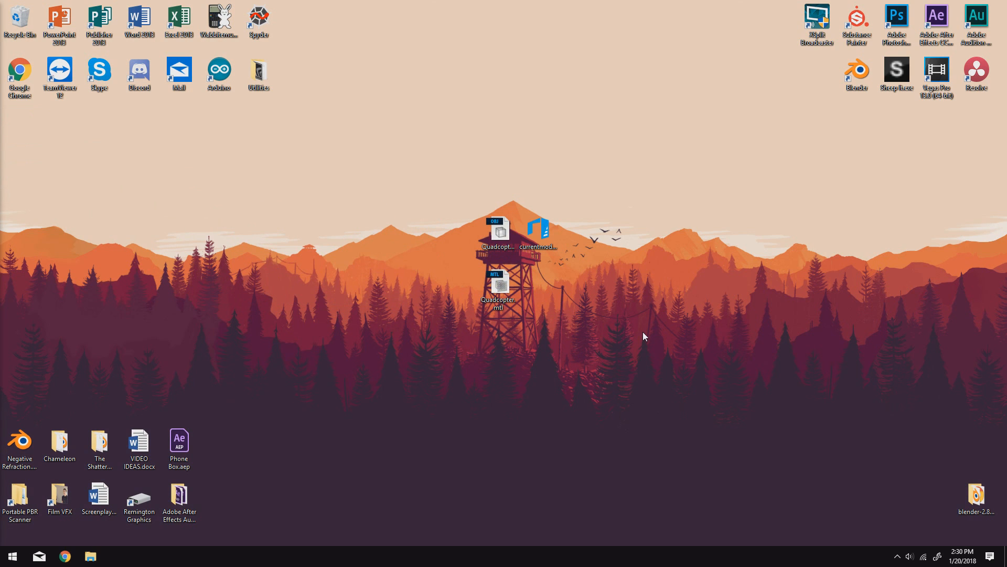
Launch Blender, dismiss the splash screen and switch the render engine to Verge3D
double_click(869, 74)
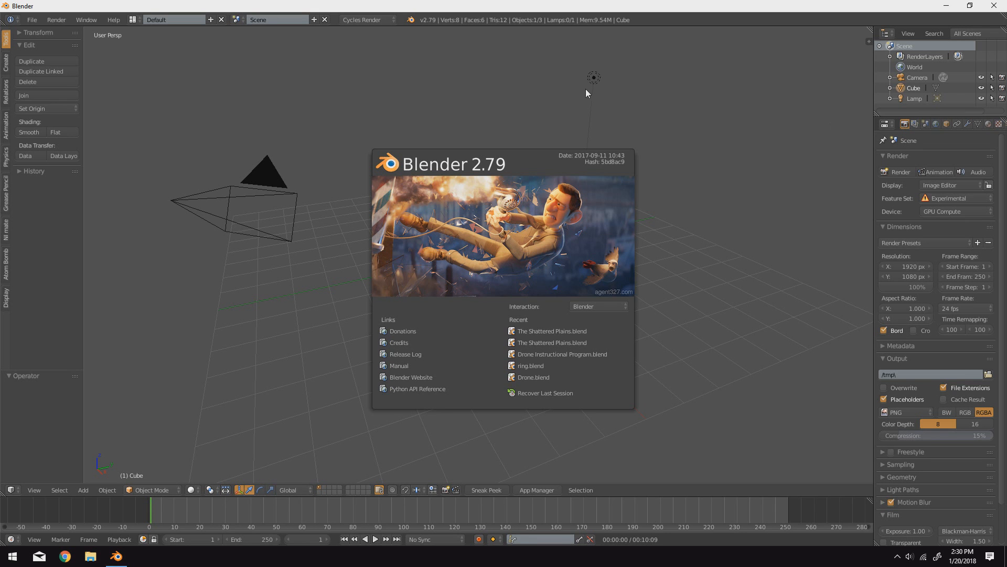
left_click(410, 40)
left_click(379, 20)
left_click(365, 70)
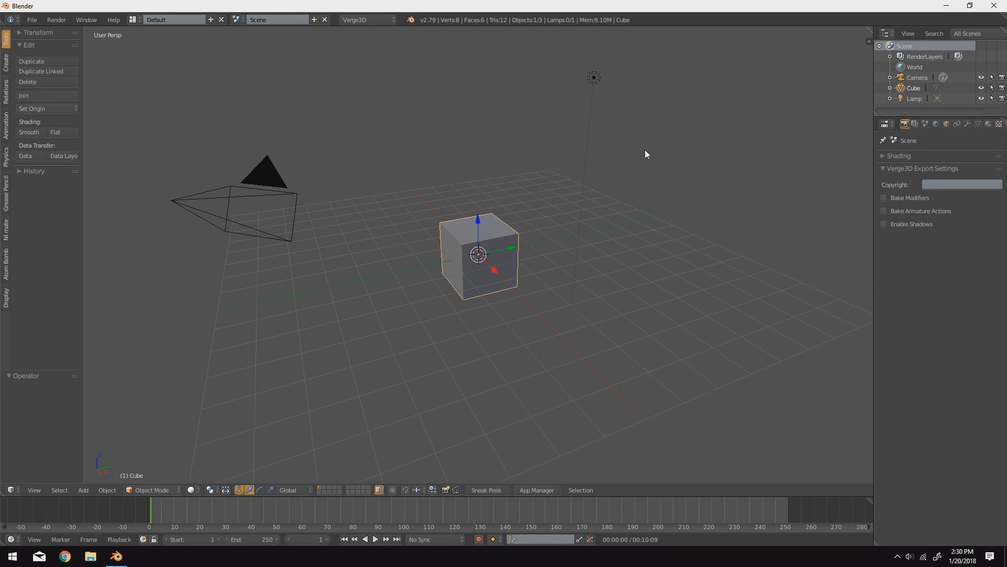
Delete all default objects from the scene
key("a")
key("a")
key("x")
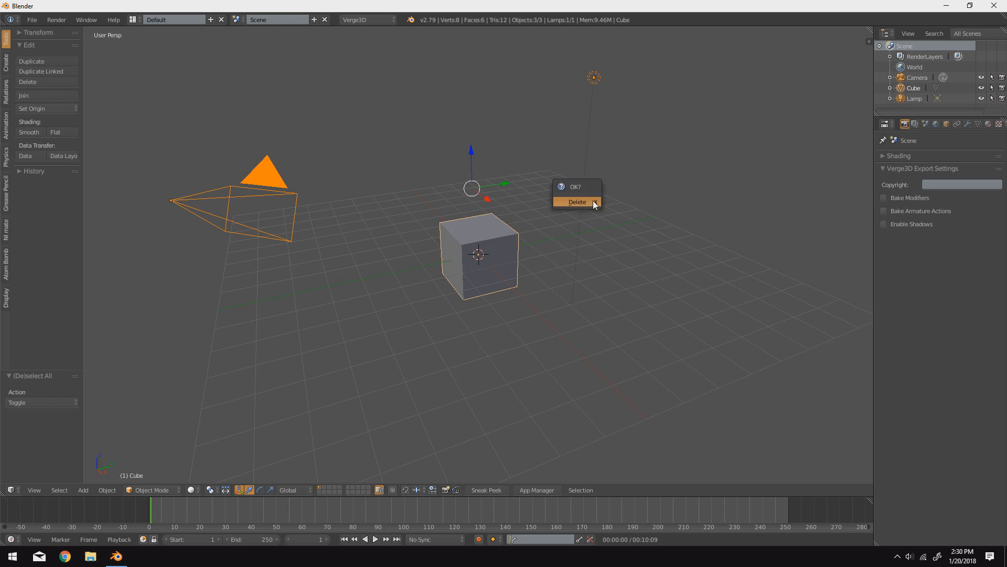
left_click(593, 201)
Import the Quadcopter OBJ file from the desktop into the empty scene
left_click(31, 20)
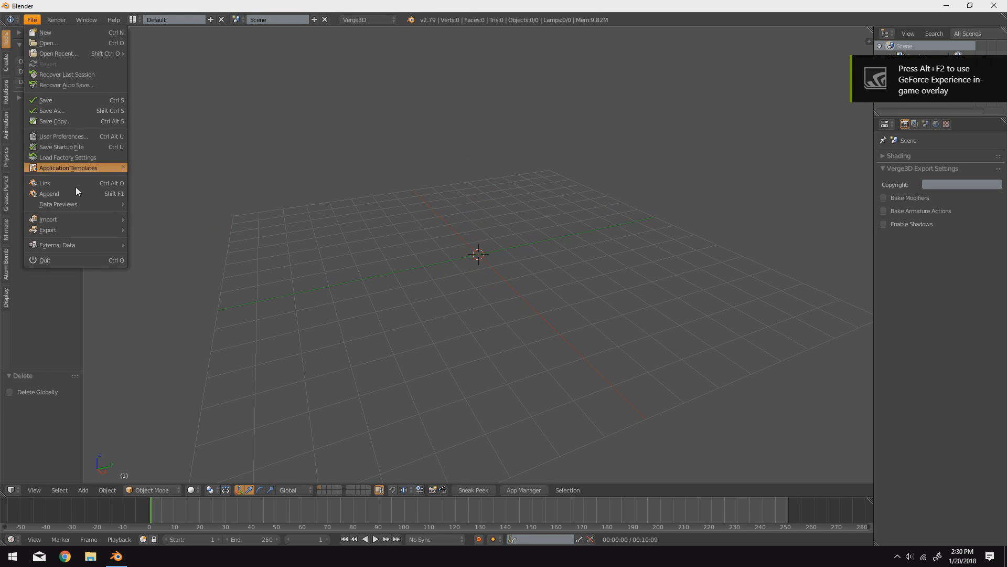
mouse_move(82, 217)
left_click(189, 281)
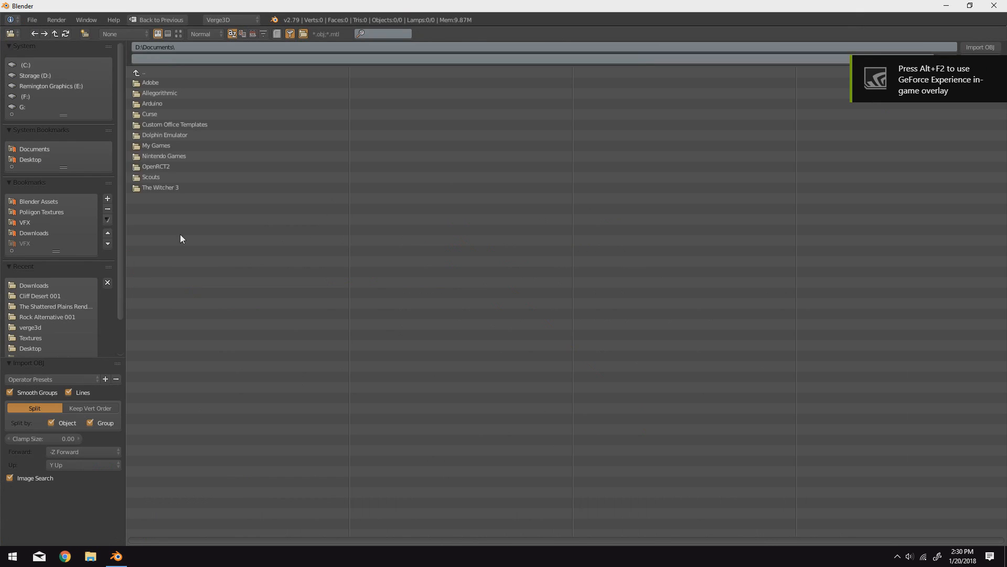
left_click(32, 159)
left_click(165, 156)
double_click(165, 156)
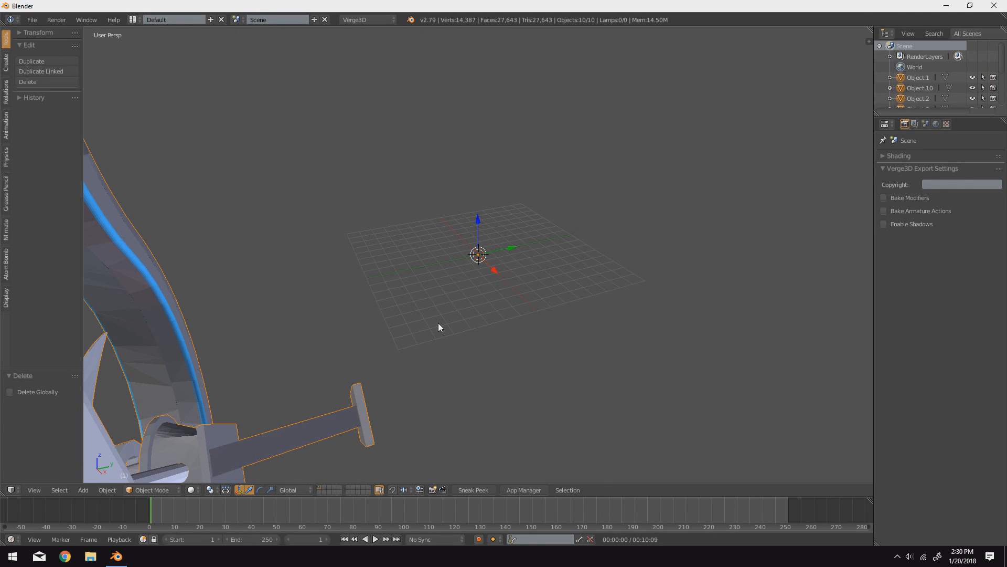
Rotate the imported quadcopter 90 degrees about X and scale it by 0.1
key("r")
key("x")
key("9")
key("0")
key("Return")
key("s")
key("0")
key("period")
key("1")
key("Return")
Rotate the quadcopter 180 degrees about X and scale it by another 0.1
key("r")
key("x")
key("1")
key("8")
key("0")
key("Return")
key("s")
key("period")
key("1")
key("Return")
scroll(495, 249, "up", 5)
middle_click_drag(495, 249, 571, 275)
scroll(604, 244, "up", 3)
scroll(492, 299, "up", 2)
scroll(571, 275, "down", 2)
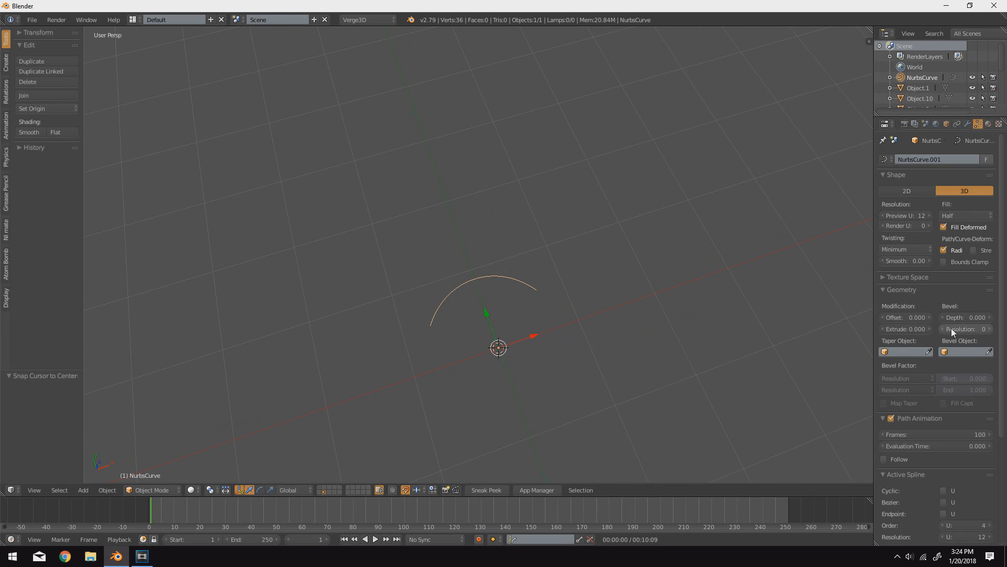
Set the NURBS curve's fill to Full, extrude its bevelled tube into a wide band and edit it as a mesh
left_click(943, 215)
left_click(945, 204)
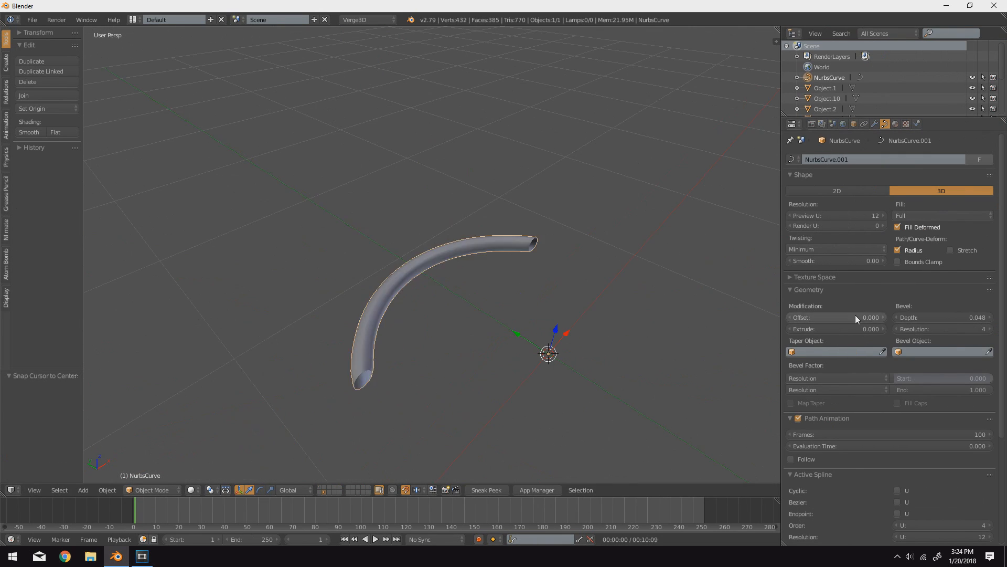
left_click_drag(826, 328, 871, 329)
middle_click_drag(756, 335, 946, 321)
scroll(454, 366, "down", 3)
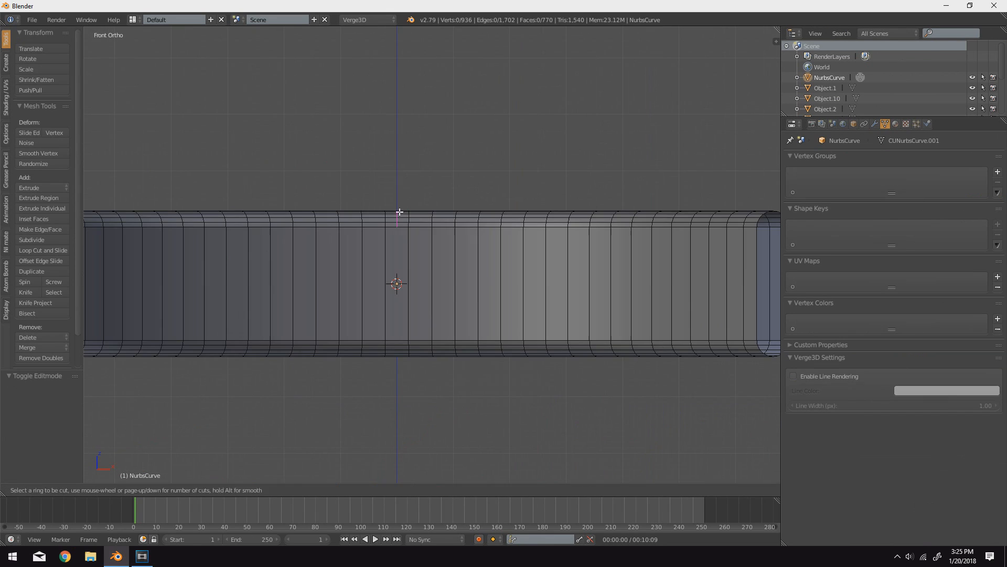
key("Tab")
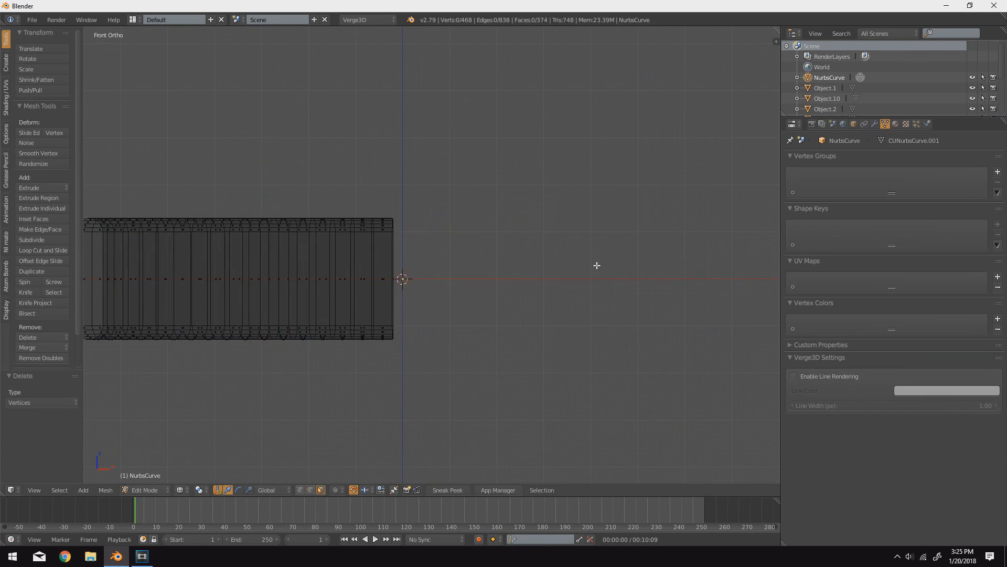
scroll(393, 258, "up", 3)
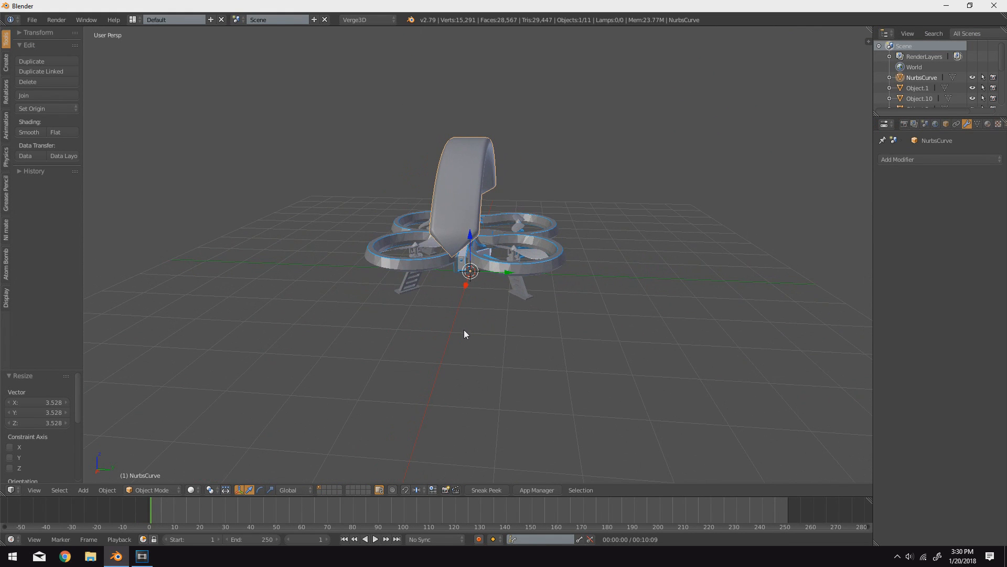
Duplicate the arch above the quadcopter in place and rotate the copy 90 degrees about Z
key("shift+d")
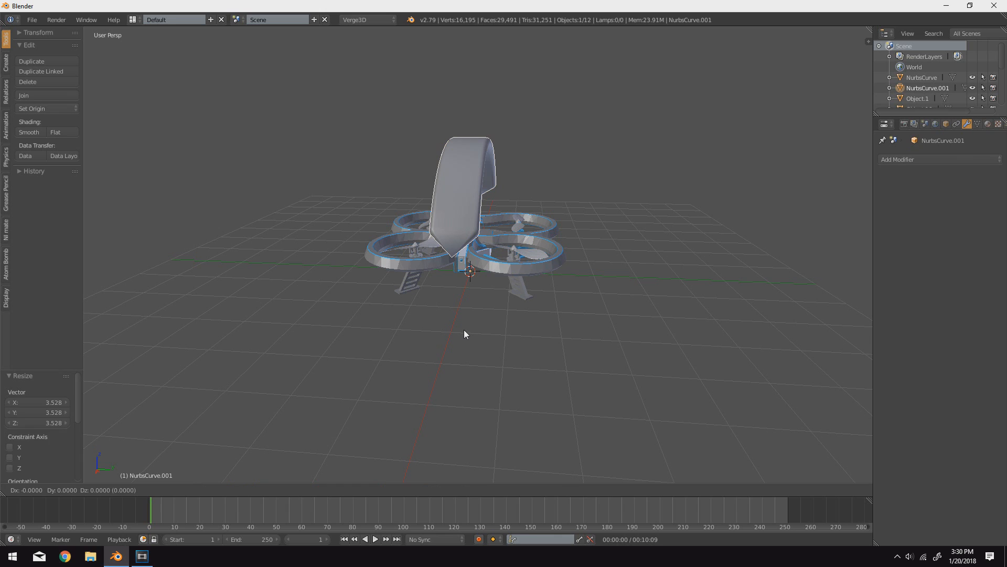
key("Escape")
key("r")
key("z")
key("9")
key("0")
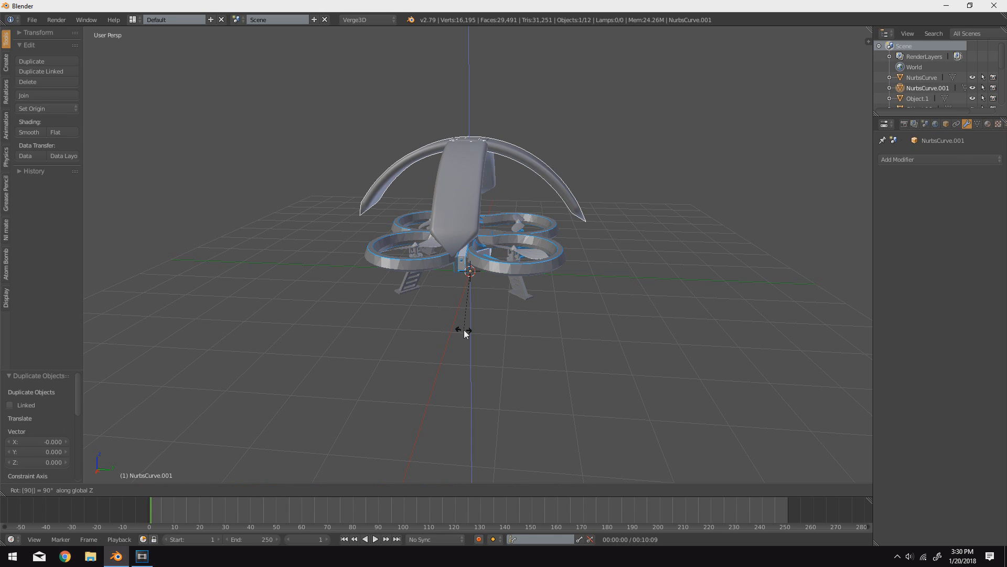
key("Return")
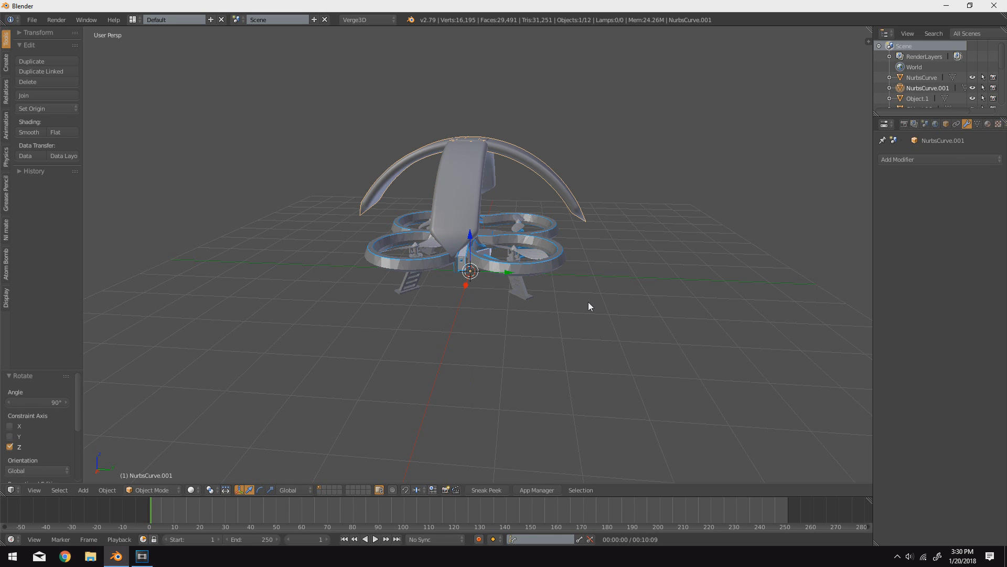
Duplicate the second arch in place and rotate the copy 90 degrees about Y and 90 degrees about Z
key("shift+d")
key("Escape")
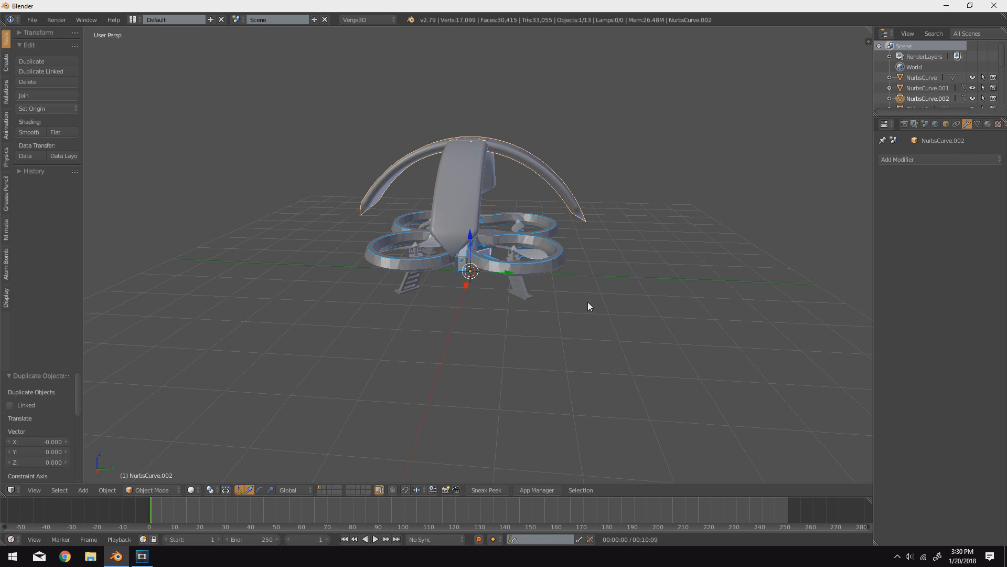
key("r")
key("y")
key("9")
key("0")
key("Return")
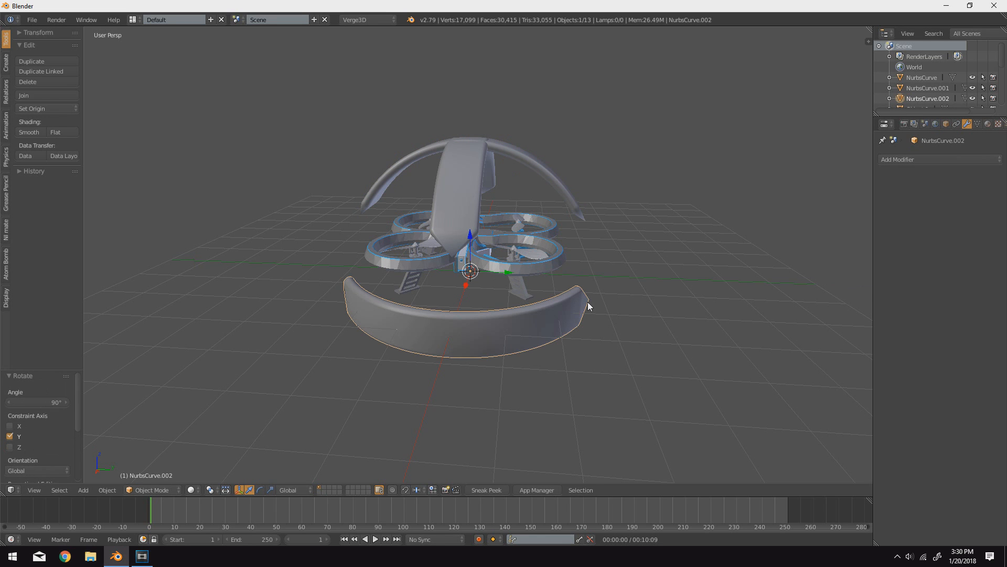
key("r")
key("z")
key("9")
key("0")
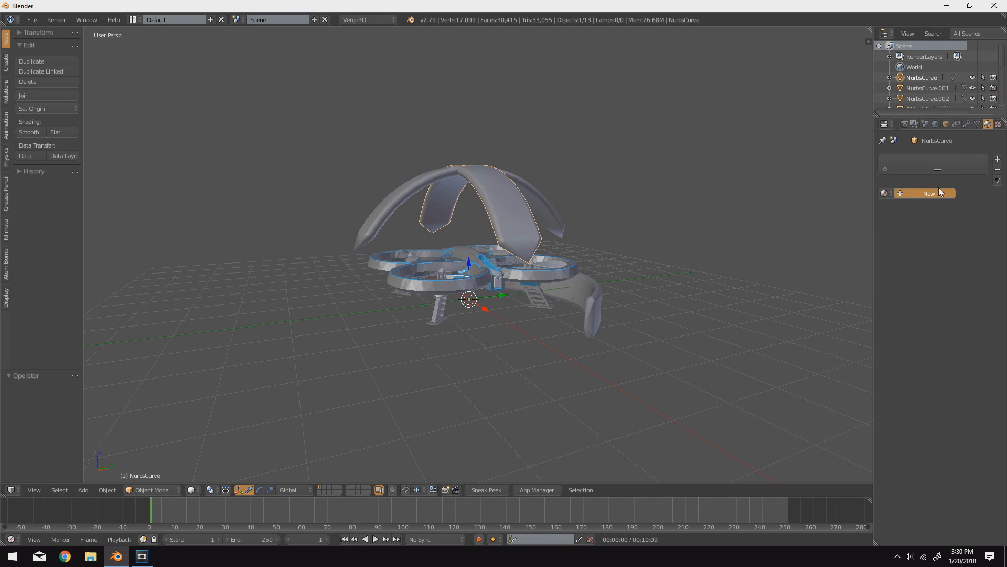
Give the original arch a new material named Pitch with a green diffuse colour
left_click(936, 193)
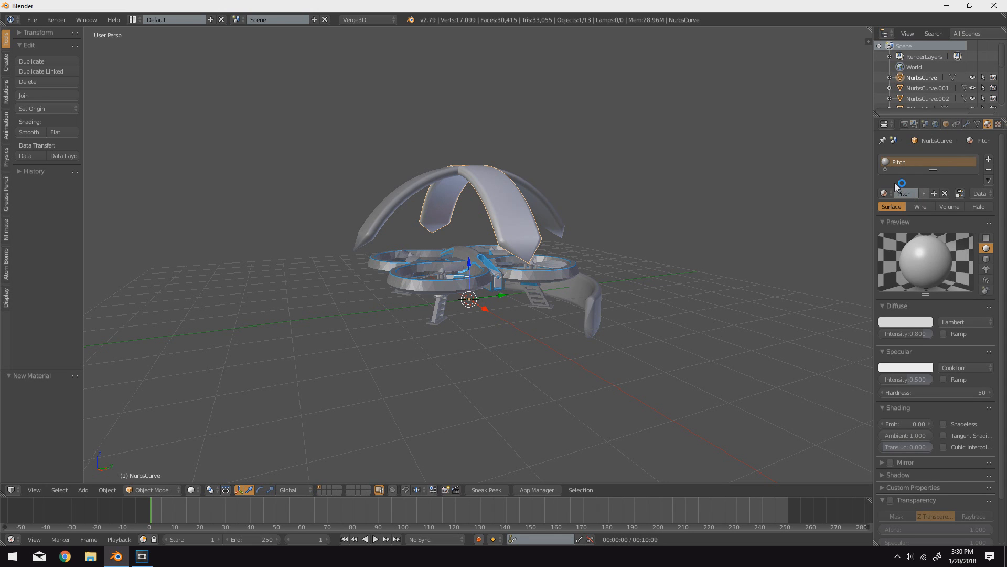
left_click(902, 321)
left_click_drag(875, 221, 841, 206)
Give the crossing arch a new material named Roll with a red diffuse colour
left_click(916, 194)
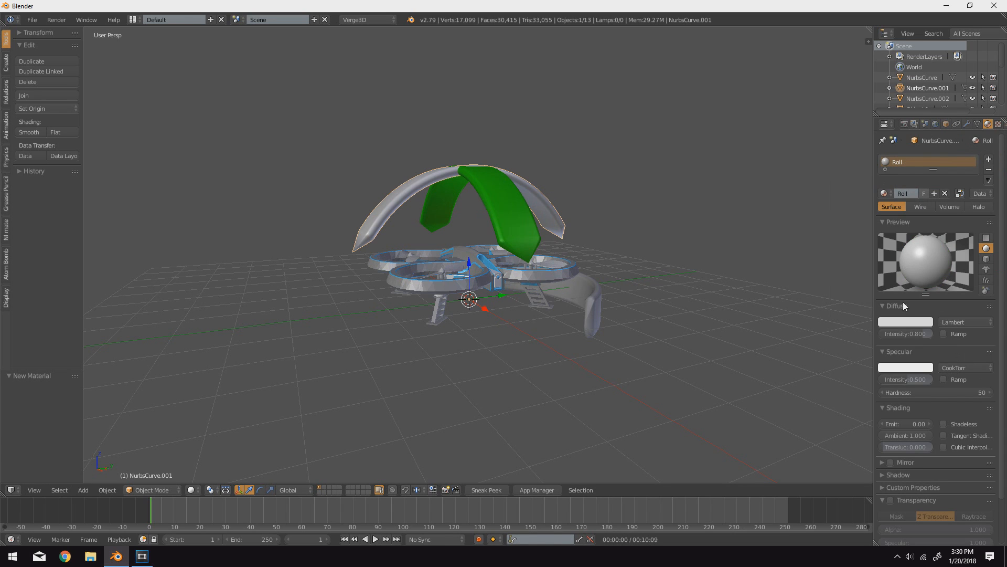
left_click(904, 320)
left_click(918, 213)
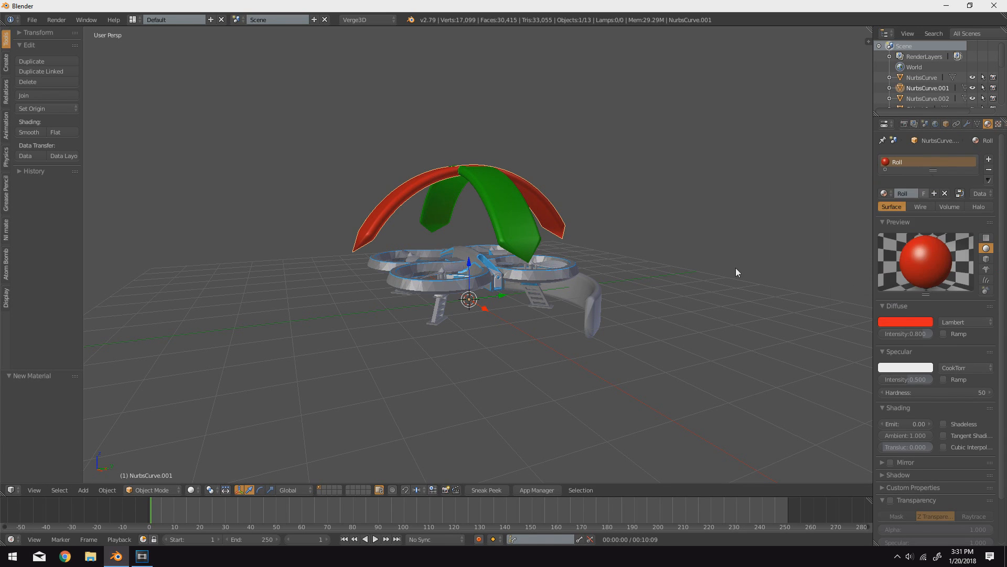
Give the horizontal arc beside the quadcopter a new material named Yaw with a blue diffuse colour
right_click(598, 311)
left_click(924, 195)
left_click(907, 193)
type("Yaw")
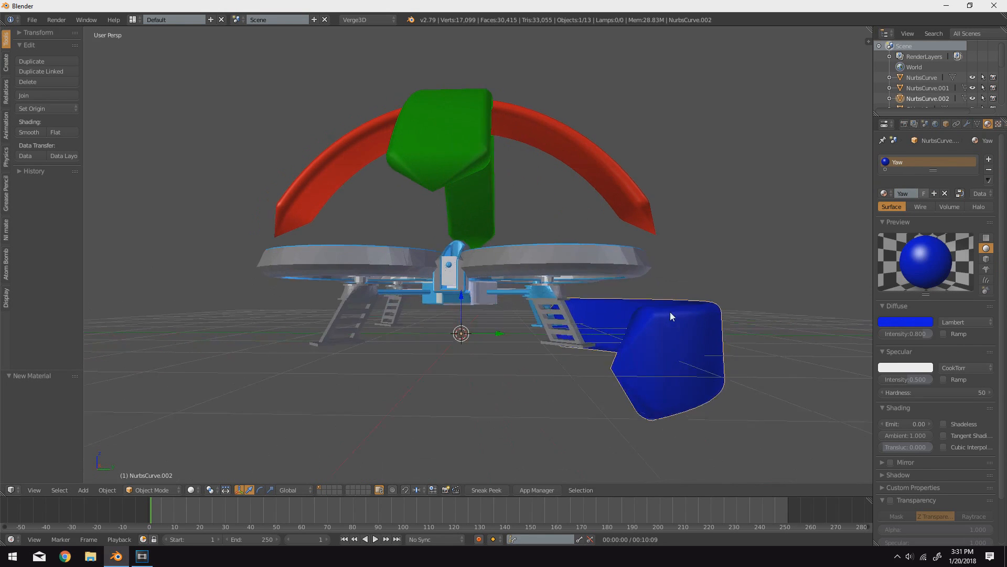
Raise the blue Yaw arc along Z to about the level of the quadcopter's body
key("g")
key("z")
left_click(679, 289)
middle_click_drag(679, 288, 691, 314)
scroll(691, 313, "down", 3)
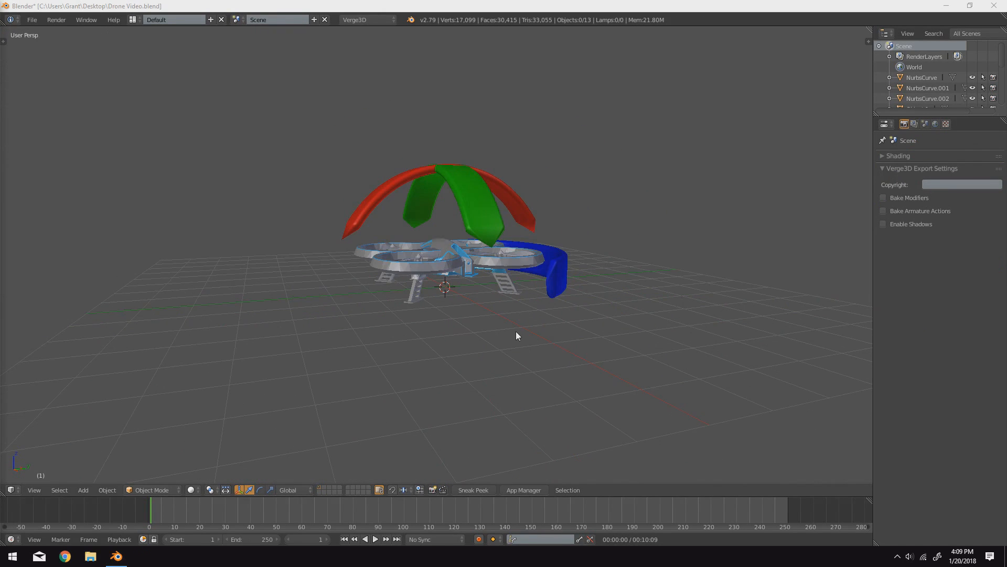
Add a sun lamp, move it high to one side of the quadcopter and rotate it towards the model
mouse_move(516, 336)
middle_mouse_down()
mouse_move(506, 334)
mouse_move(515, 337)
middle_mouse_up()
key("shift+a")
mouse_move(505, 332)
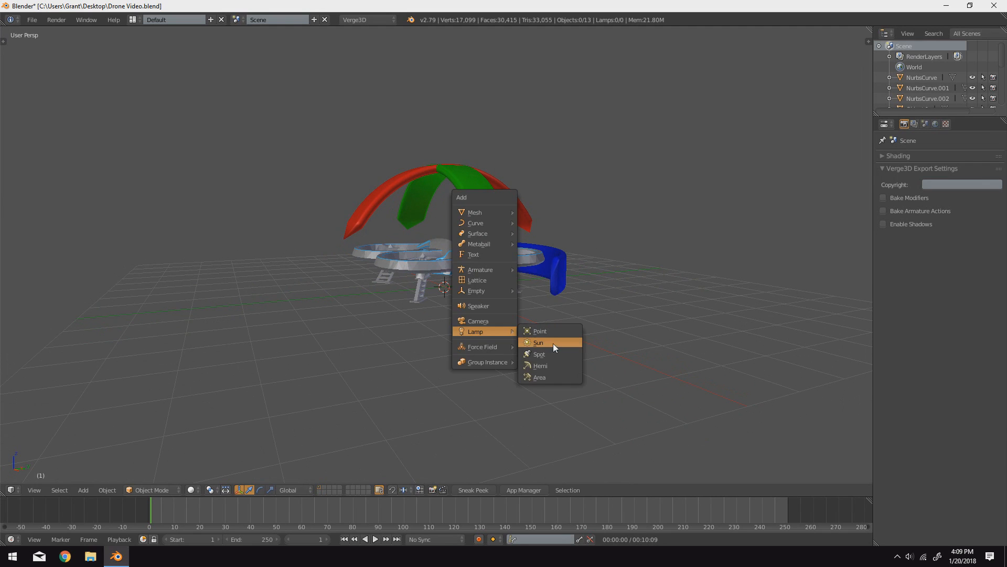
left_click(553, 343)
key("g")
left_click(474, 279)
middle_click_drag(475, 280, 563, 298)
key("r")
left_click(503, 308)
middle_click_drag(502, 307, 434, 310)
Add a camera, look through it and fly it back to frame the quadcopter and all three arcs at an angle
key("shift+a")
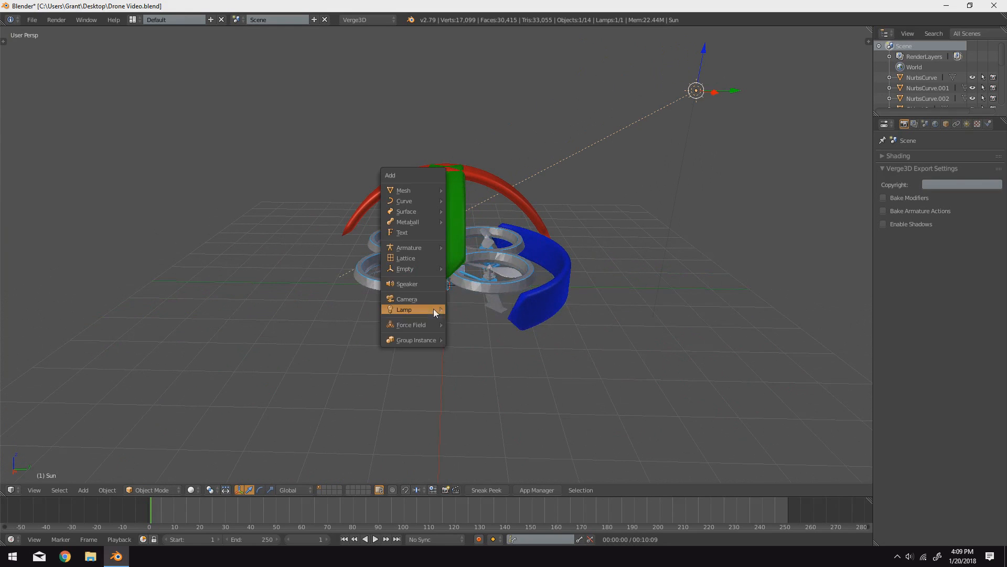
left_click(404, 299)
key("ctrl+KP_0")
key("shift+f")
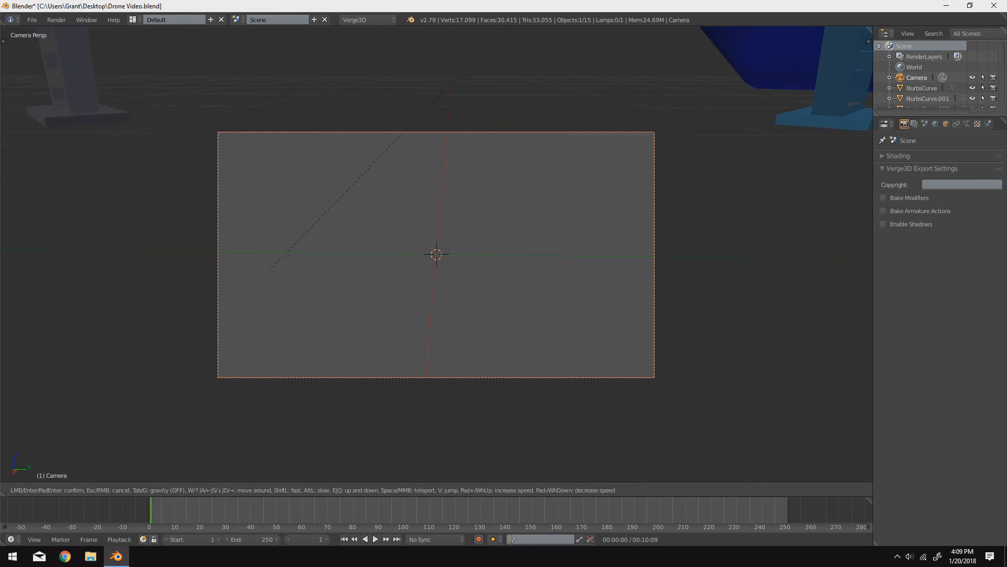
key("s")
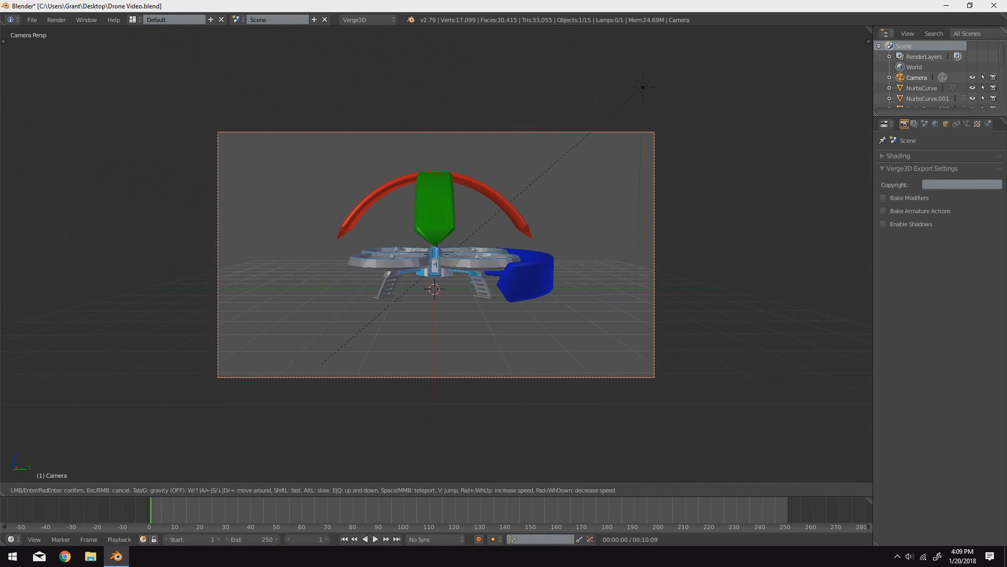
key("w")
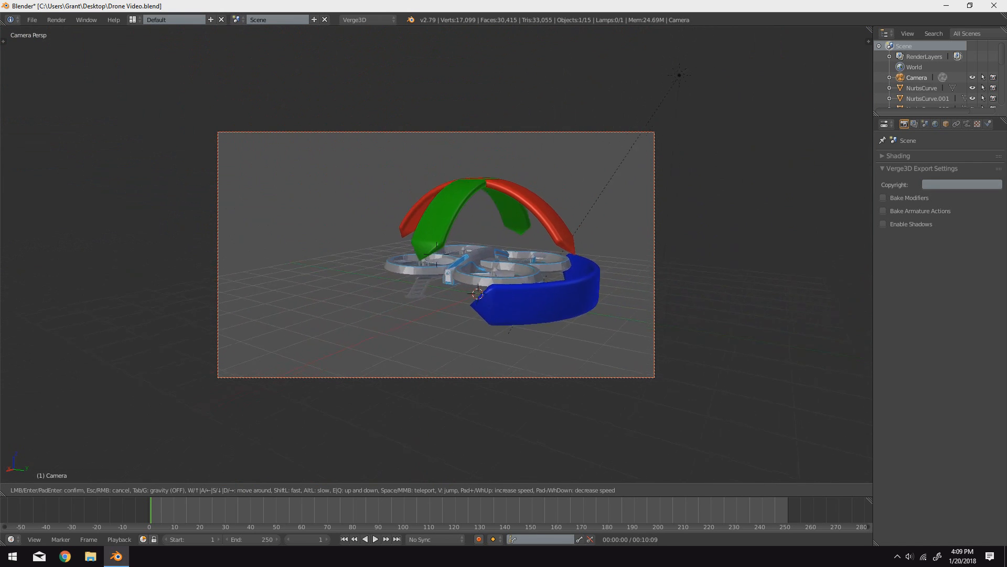
left_click(436, 254)
key("shift+f")
left_click(462, 381)
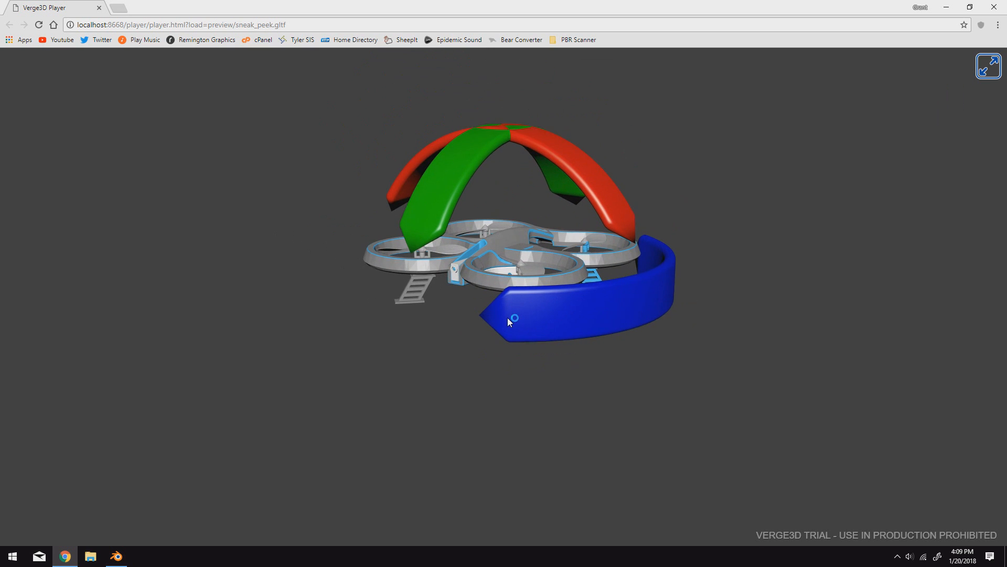
Orbit and zoom the scene in the Verge3D browser preview to inspect its materials and lighting
right_click_drag(508, 318, 501, 358)
left_click_drag(501, 358, 663, 348)
scroll(674, 357, "up", 6)
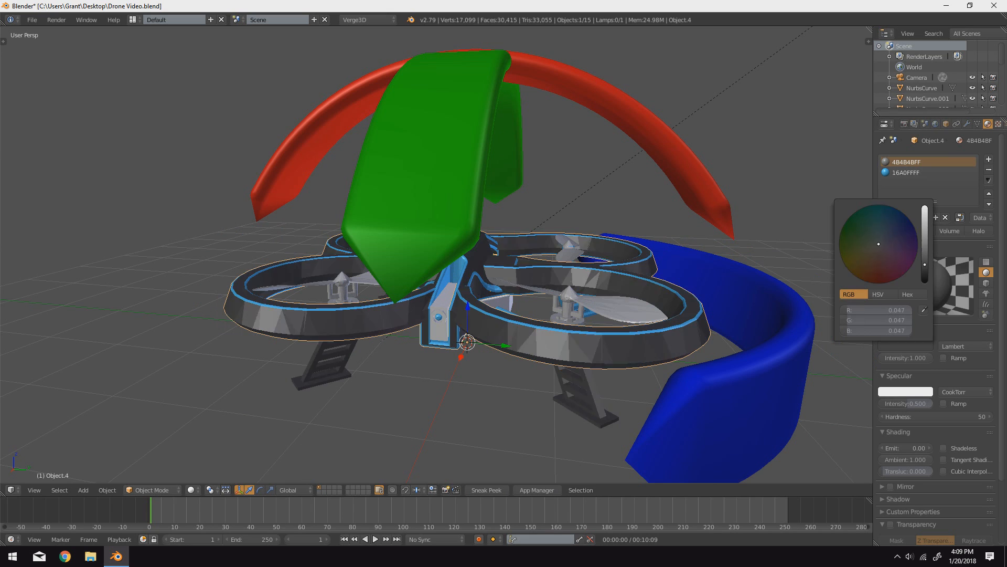
Shade the drone's parts smooth and join its body and landing-gear parts into one object
key("t")
left_click(27, 132)
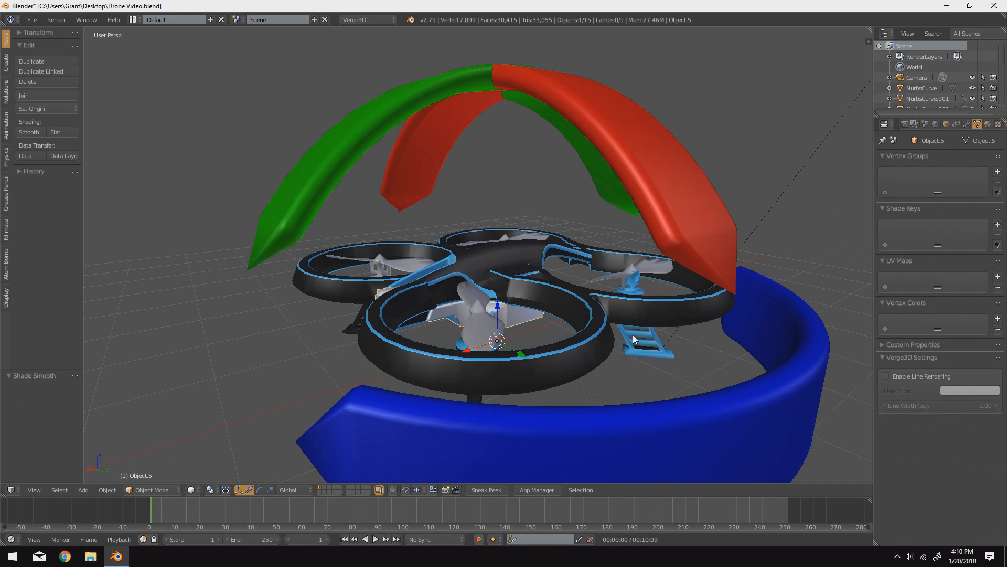
right_click(636, 320)
middle_click_drag(650, 349, 717, 299)
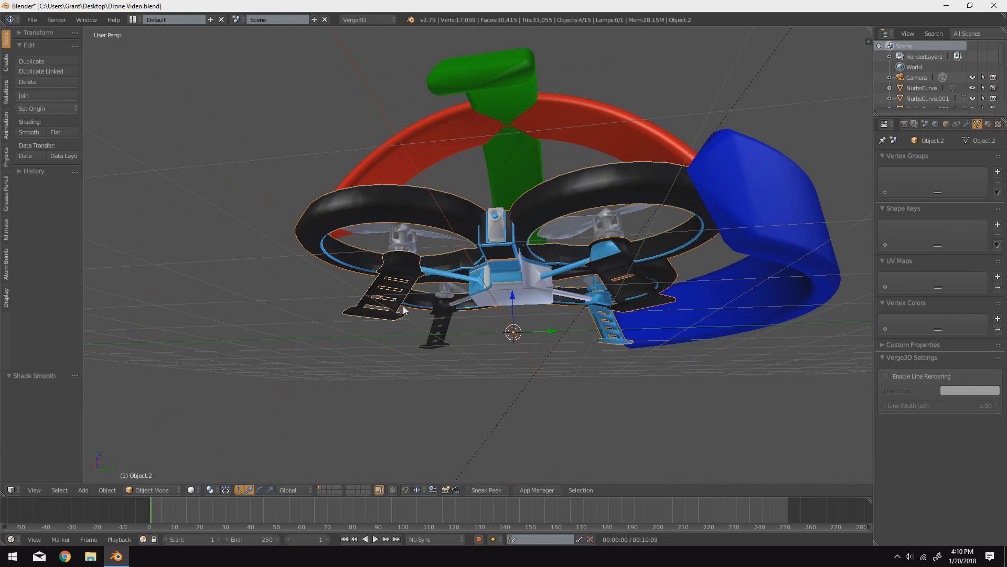
middle_click_drag(439, 331, 545, 323)
left_click(36, 97)
key("g")
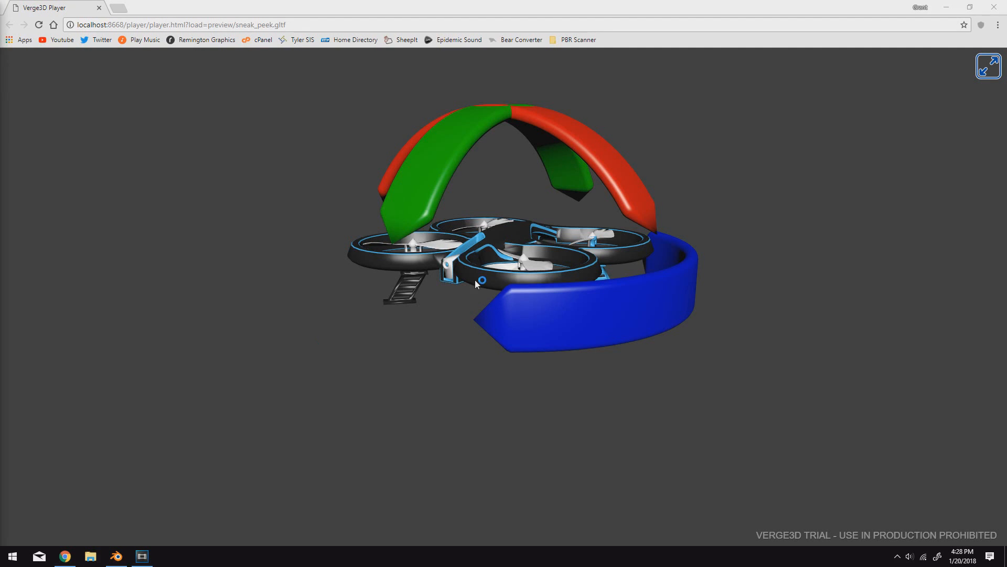
Examine the smoothed, dark-coloured drone from several angles and distances in the Verge3D browser preview
left_click_drag(474, 311, 513, 313)
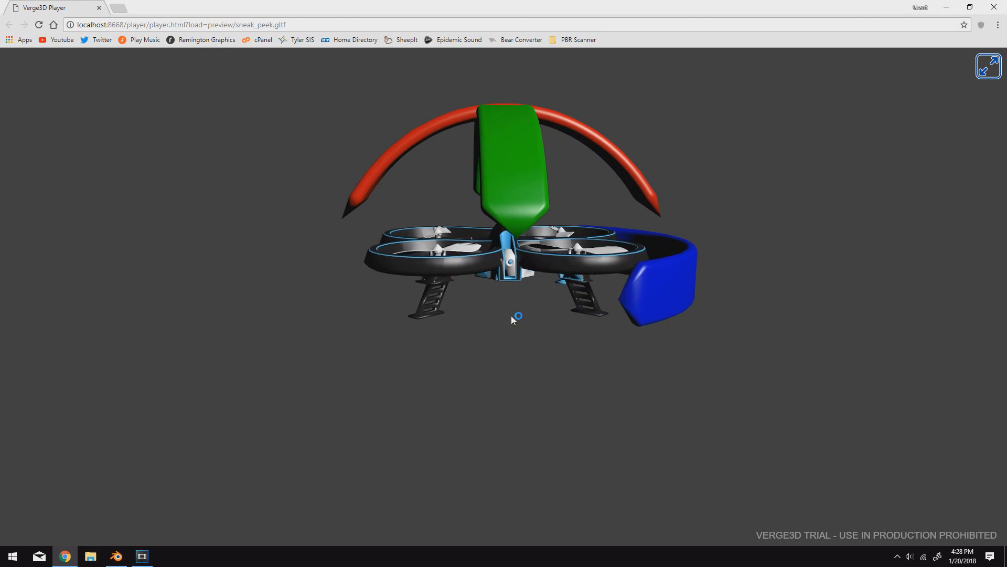
scroll(518, 313, "down", 8)
scroll(520, 321, "up", 10)
scroll(520, 305, "down", 7)
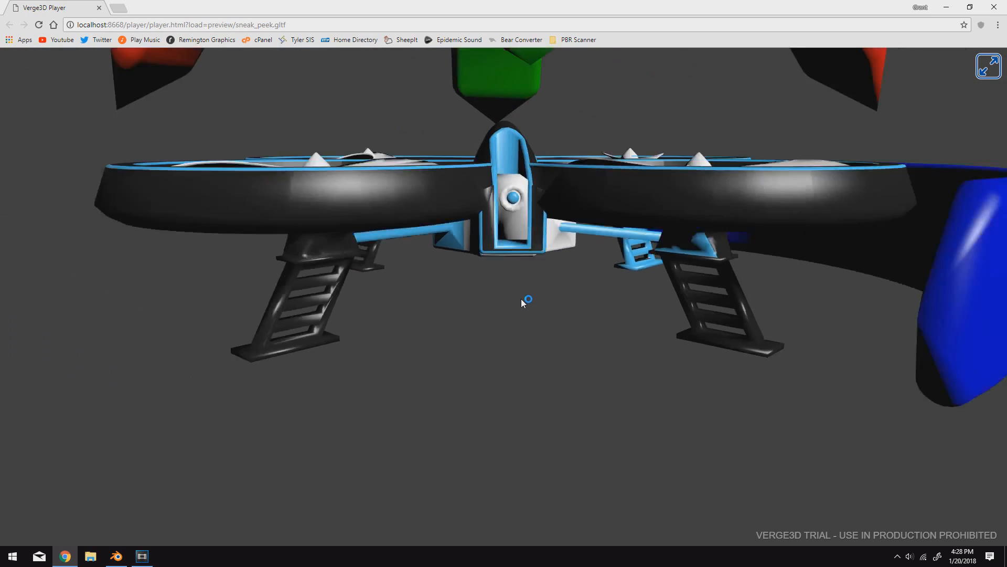
left_click_drag(523, 323, 460, 339)
scroll(455, 366, "down", 5)
scroll(461, 340, "up", 5)
scroll(461, 340, "down", 3)
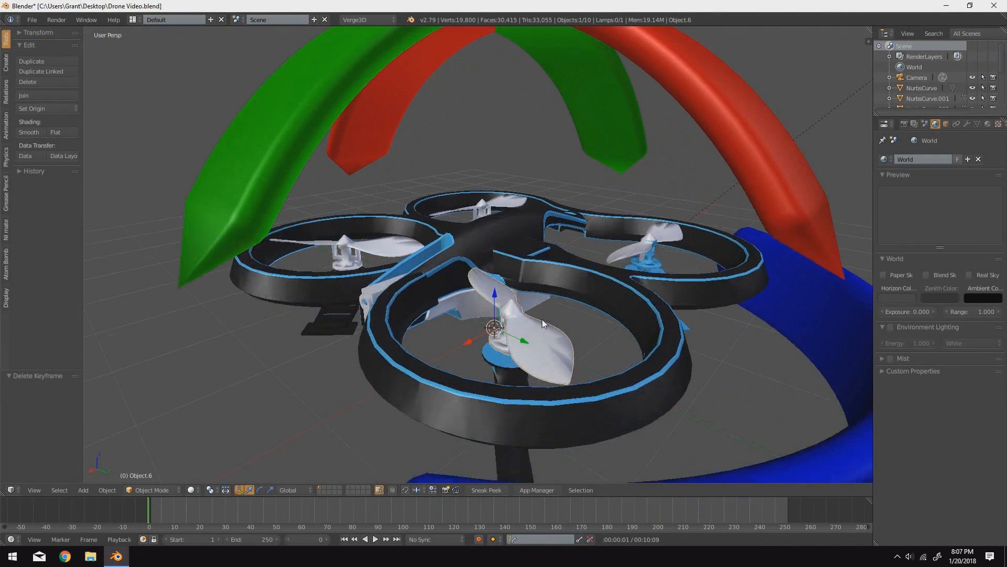
middle_click_drag(542, 319, 553, 305)
right_click(553, 305)
scroll(505, 319, "down", 1)
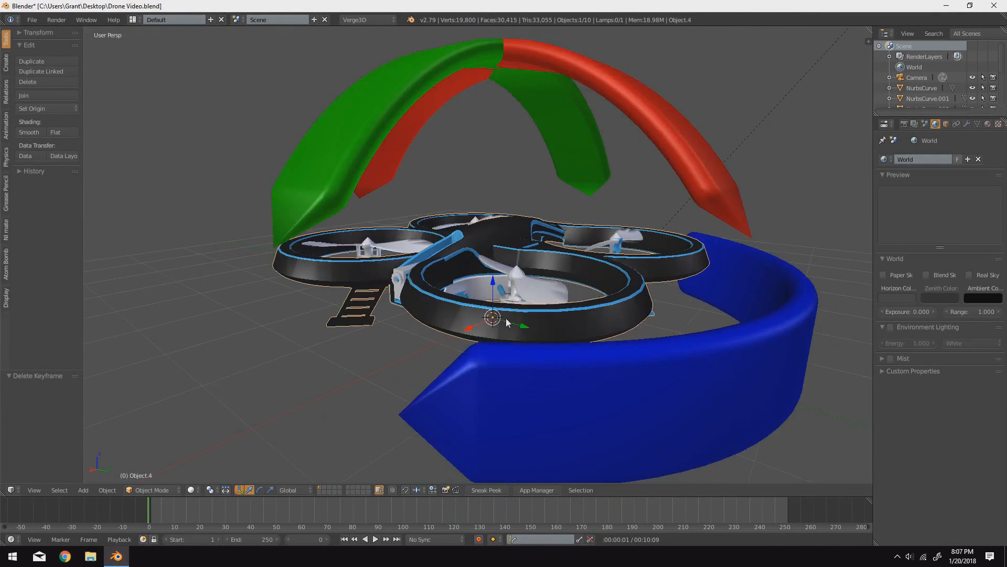
middle_click_drag(396, 341, 469, 340)
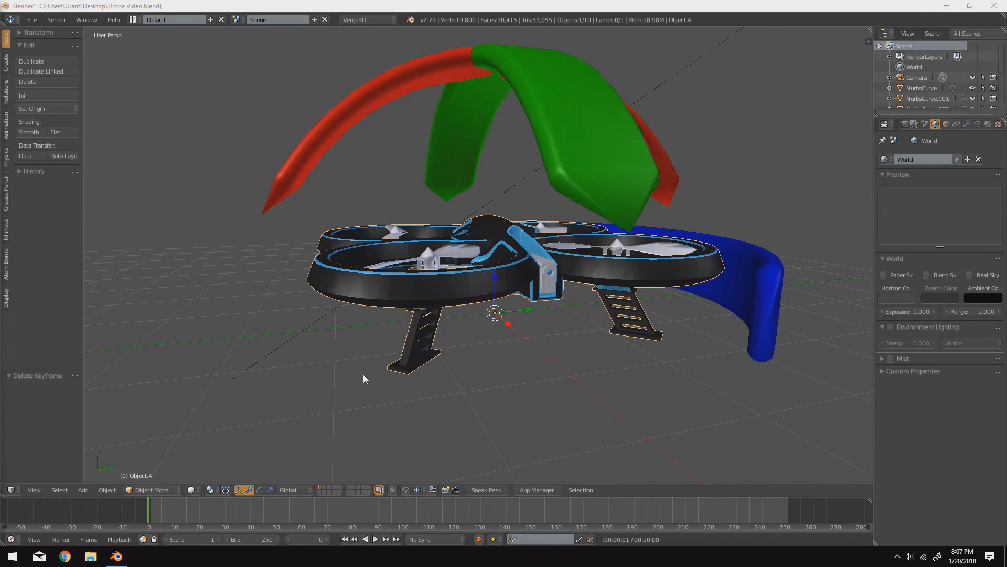
middle_click_drag(475, 336, 416, 338)
scroll(525, 315, "up", 1)
Set the nearest propeller's origin to its geometry
right_click(553, 304)
middle_click_drag(553, 305, 542, 322)
scroll(535, 336, "up", 1)
scroll(507, 377, "down", 3)
key("shift+ctrl+alt+c")
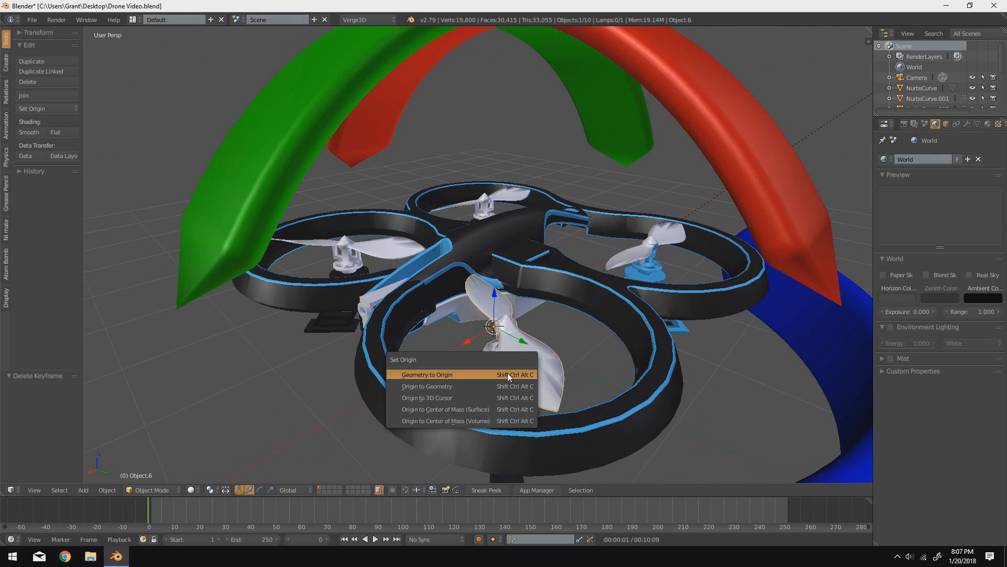
left_click(456, 385)
middle_click_drag(456, 385, 478, 342)
Set the origins of the other three propellers to their own geometry
right_click(576, 345)
key("shift+ctrl+alt+c")
left_click(574, 341)
right_click(544, 332)
key("shift+ctrl+alt+c")
left_click(544, 332)
middle_click_drag(544, 332, 589, 331)
right_click(590, 332)
key("shift+ctrl+alt+c")
left_click(591, 331)
Insert a rotation keyframe on the nearest propeller at frame 0 and advance the timeline to frame 5
middle_click_drag(685, 336, 535, 359)
right_click(535, 360)
key("i")
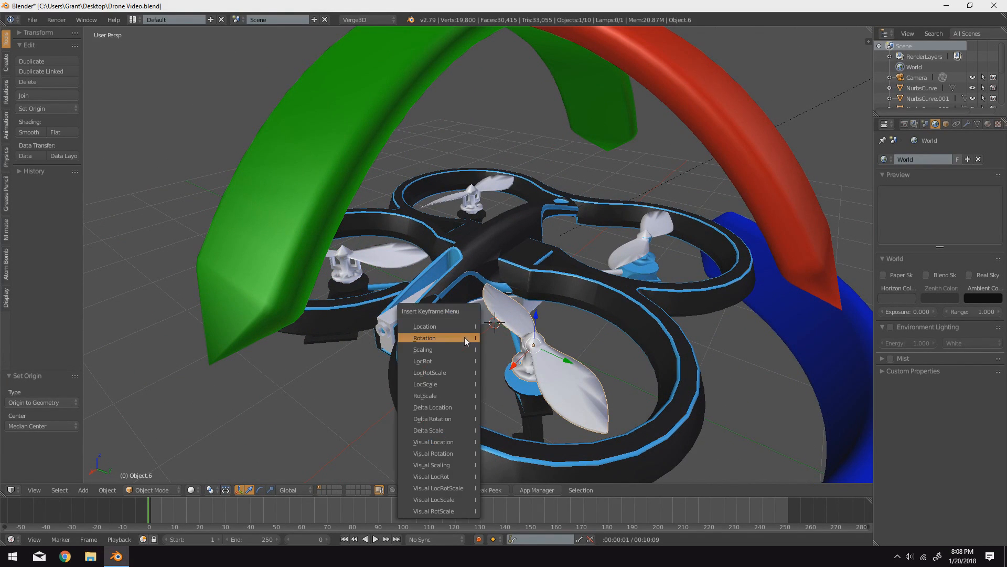
left_click(464, 337)
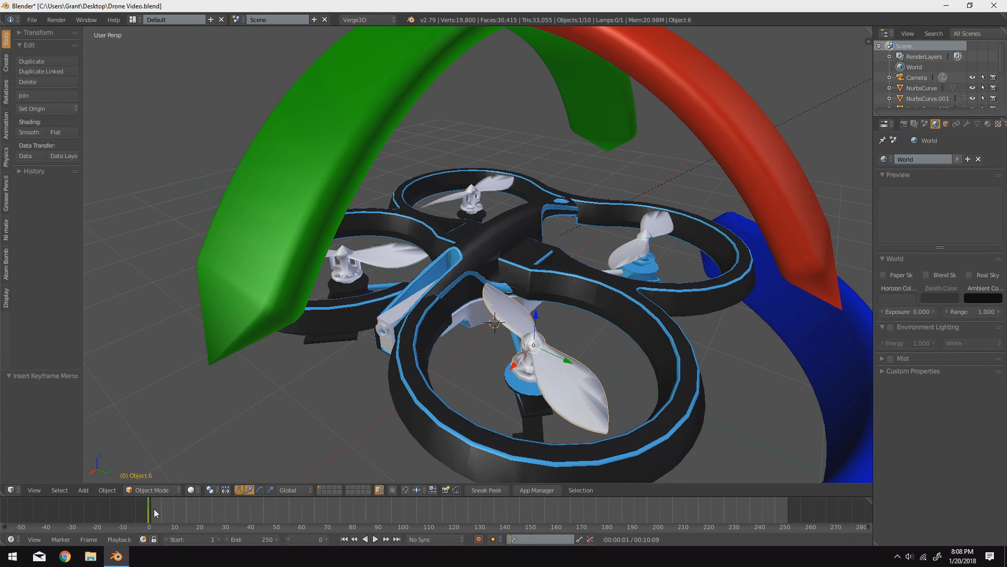
key("alt+a")
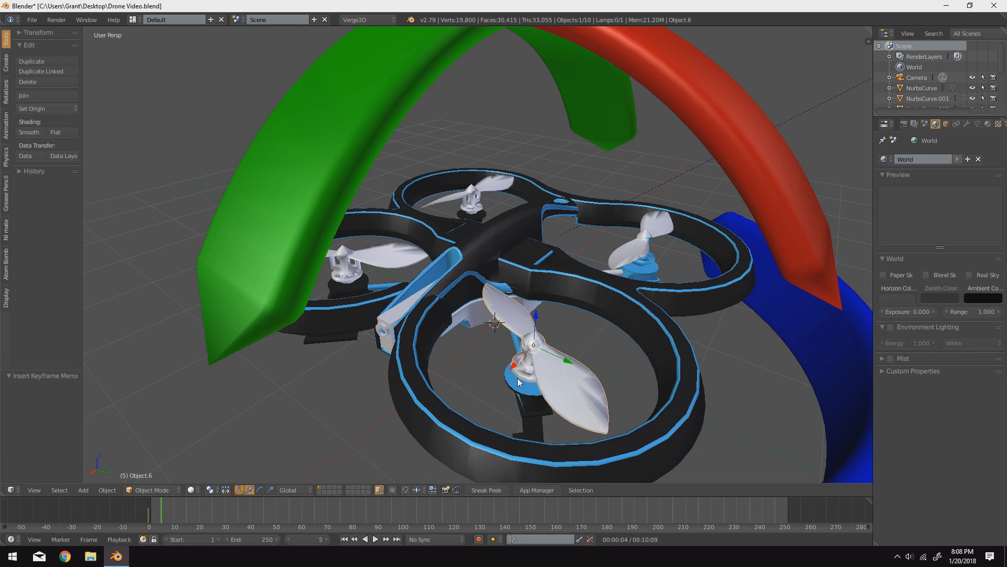
Rotate the nearest propeller 180° about the global Z axis and insert a rotation keyframe at frame 5
type("rz180")
key("Return")
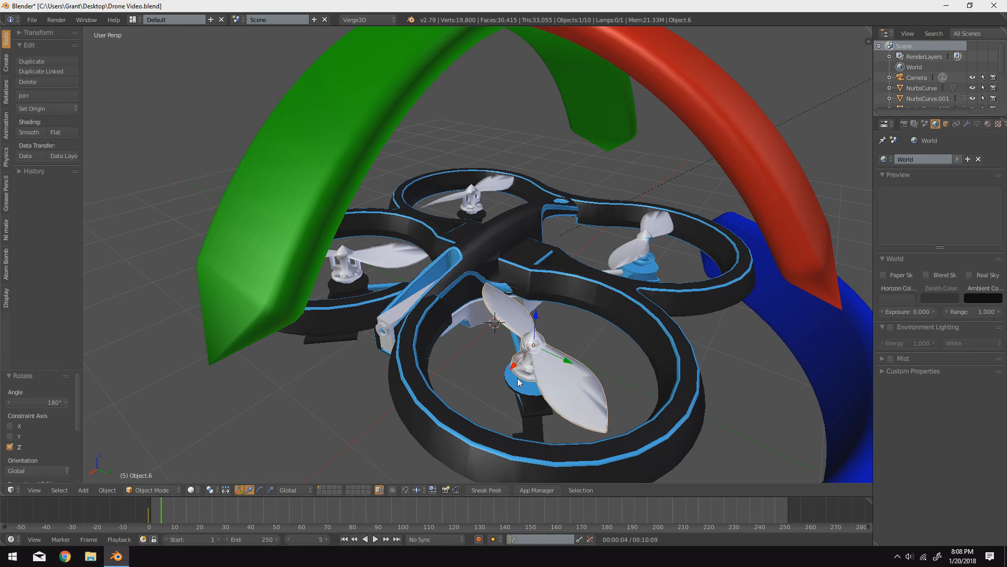
key("i")
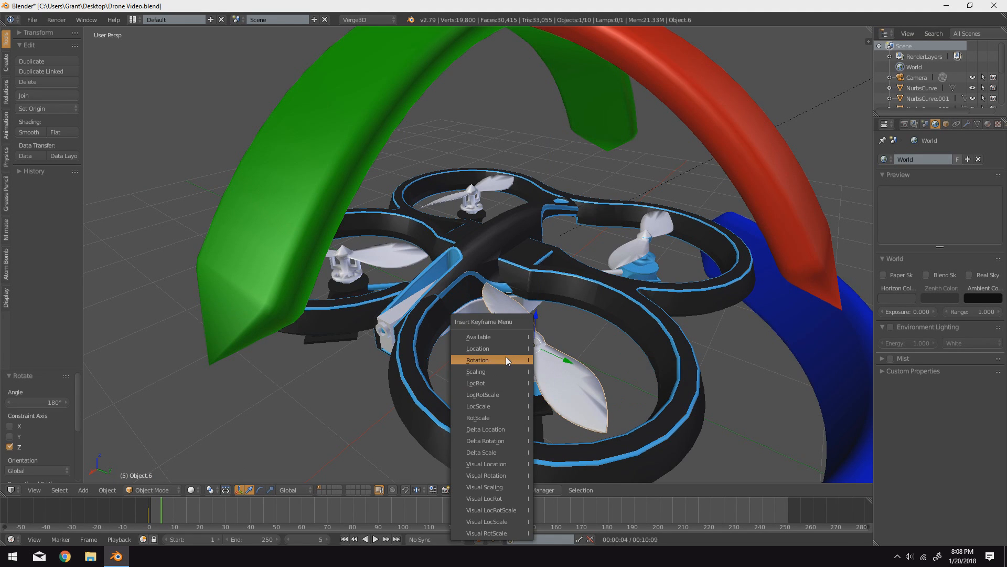
left_click(505, 358)
Insert rotation keyframes on the other propellers at frames 0 and 5
mouse_move(147, 521)
left_mouse_down()
mouse_move(166, 522)
mouse_move(147, 522)
left_mouse_up()
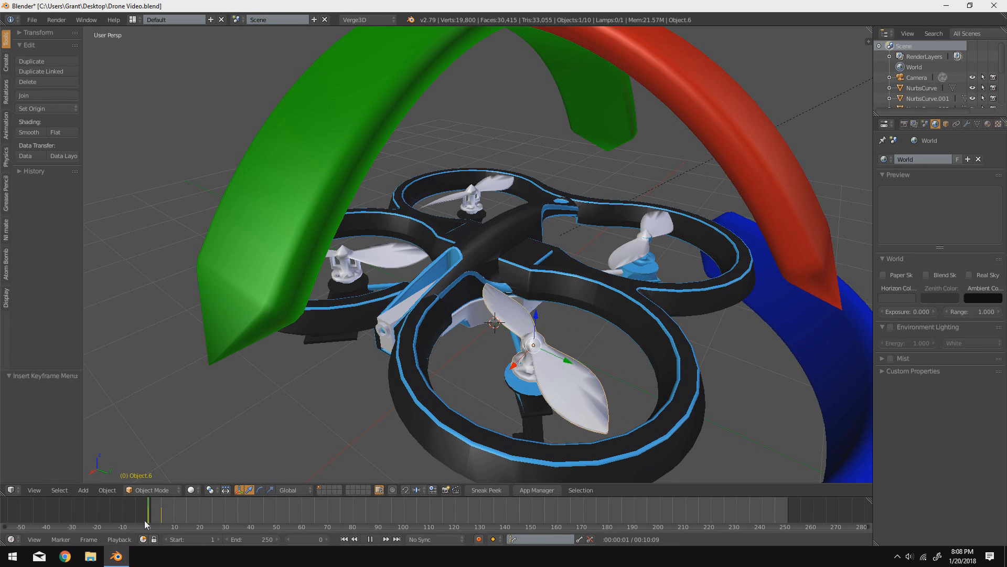
middle_click_drag(717, 305, 565, 296)
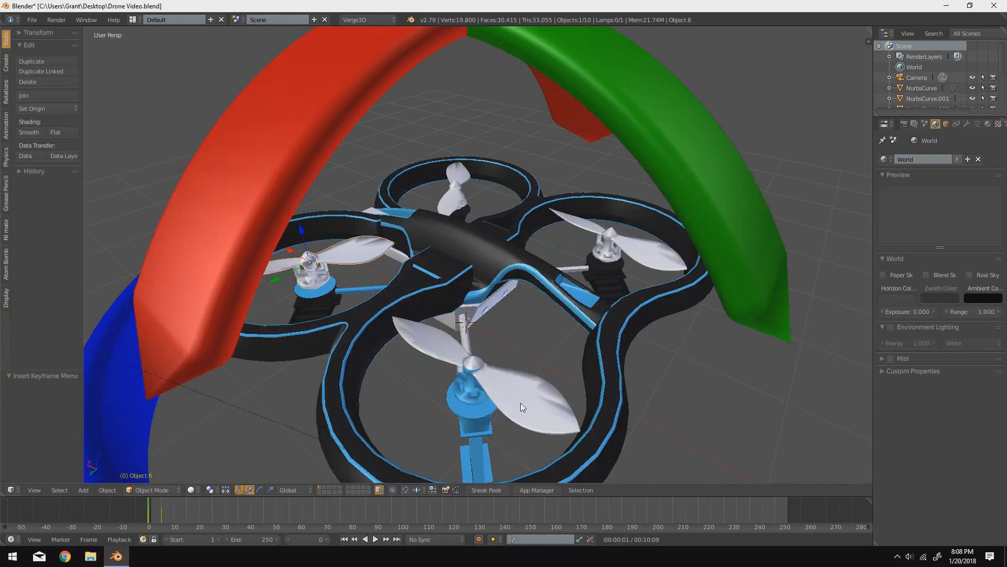
key("i")
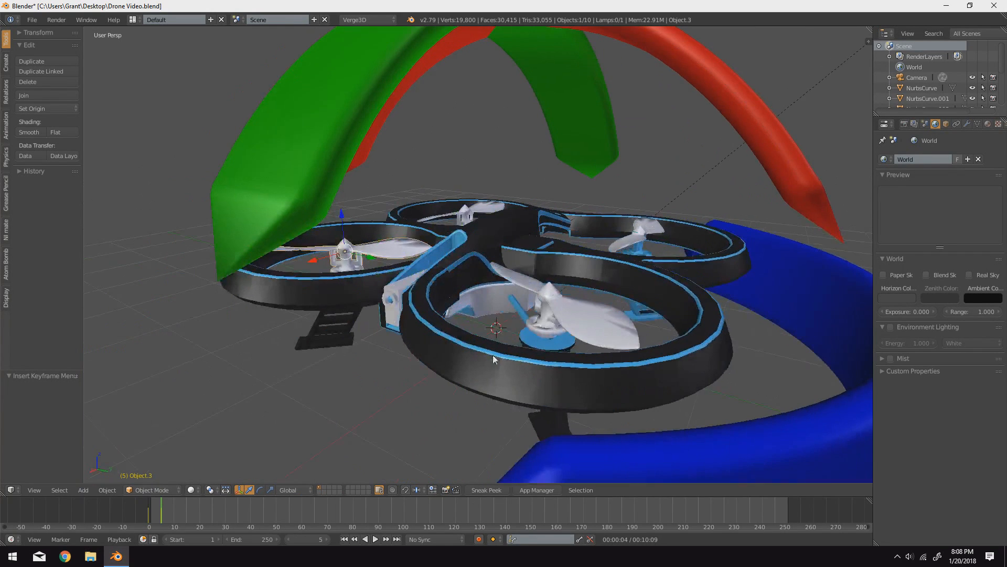
key("alt+a")
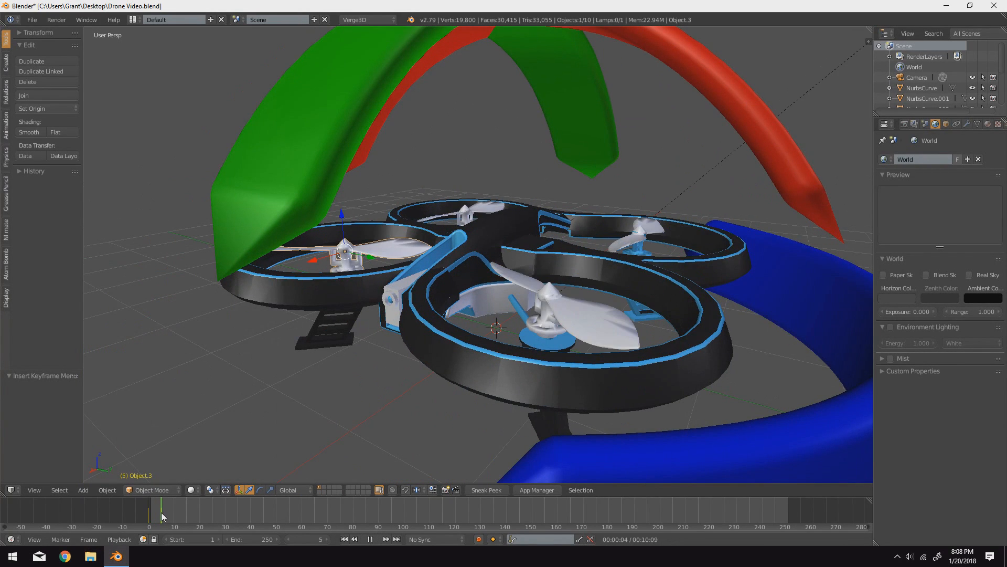
Parent the four propellers to the drone body with the Object option
scroll(583, 405, "down", 3)
middle_click_drag(584, 405, 520, 377)
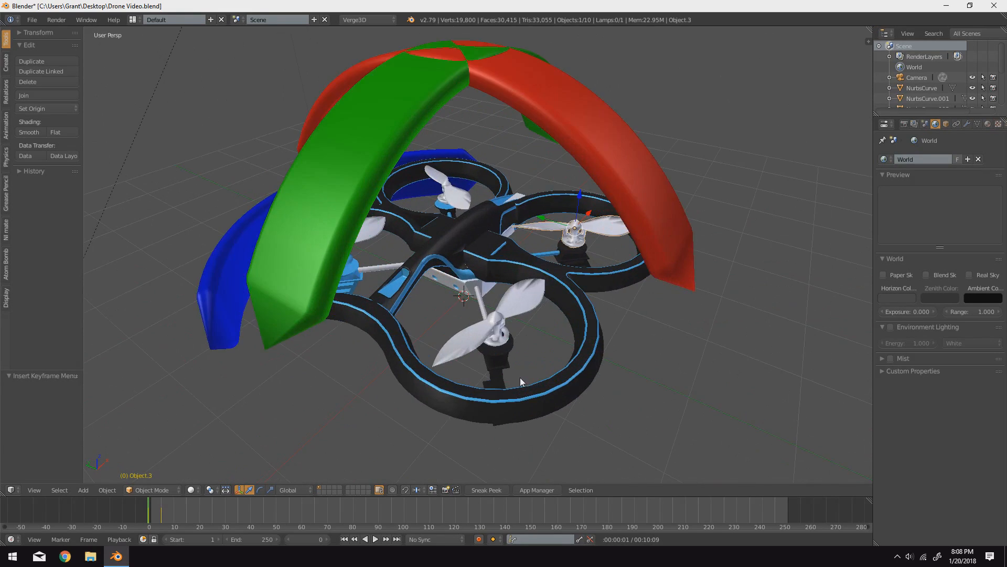
scroll(514, 361, "up", 4)
scroll(515, 358, "down", 3)
scroll(513, 358, "up", 4)
right_click(543, 355, "shift")
right_click(275, 224, "shift")
right_click(436, 261, "shift")
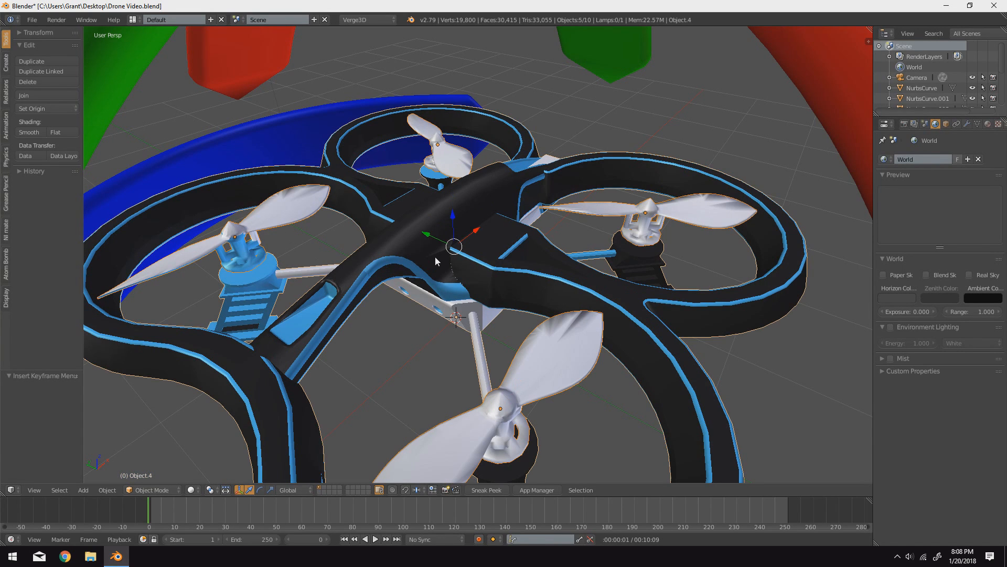
key("ctrl+p")
left_click(436, 257)
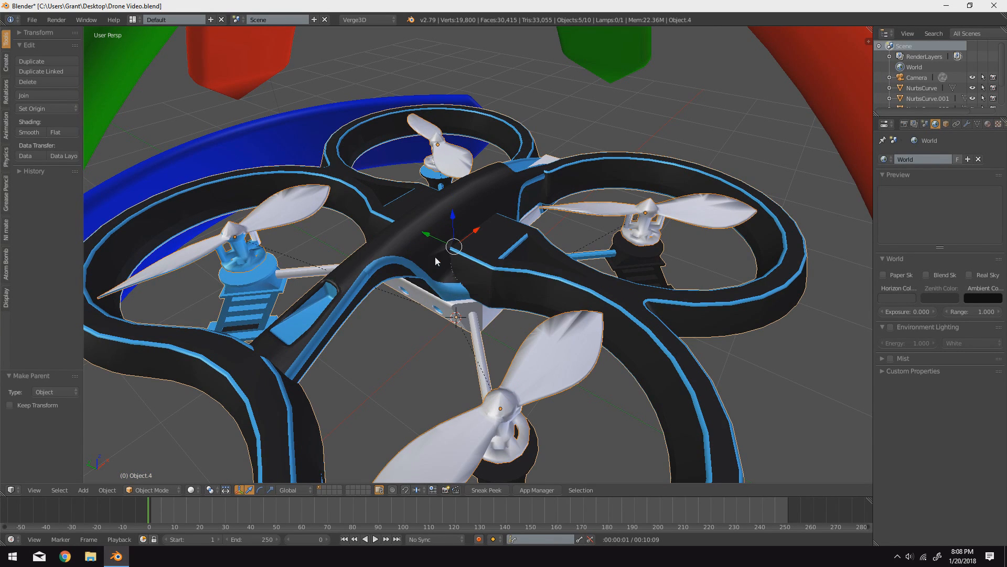
Split the 3D viewport and switch the new narrow area to the Graph Editor
middle_click_drag(474, 268, 509, 263)
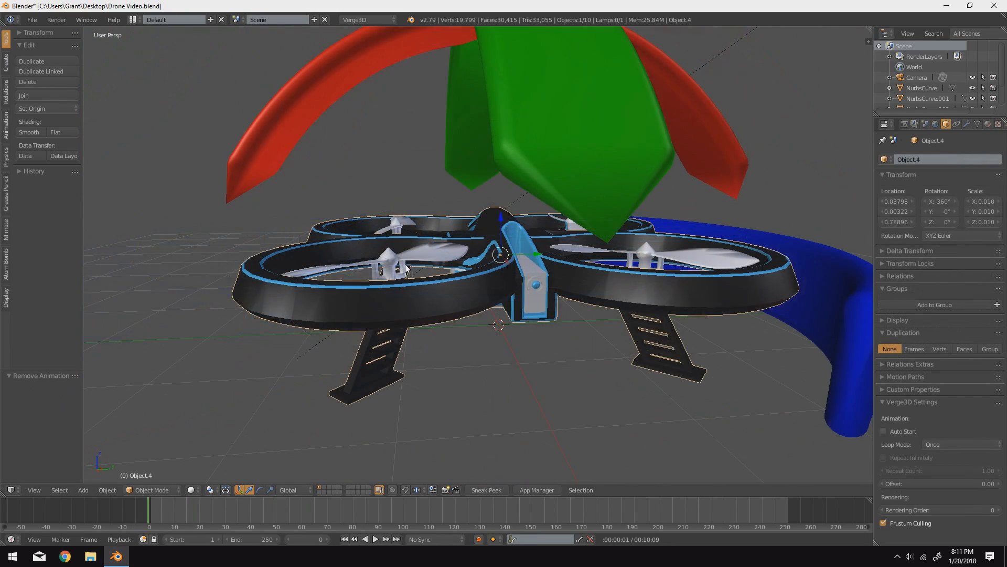
key("i")
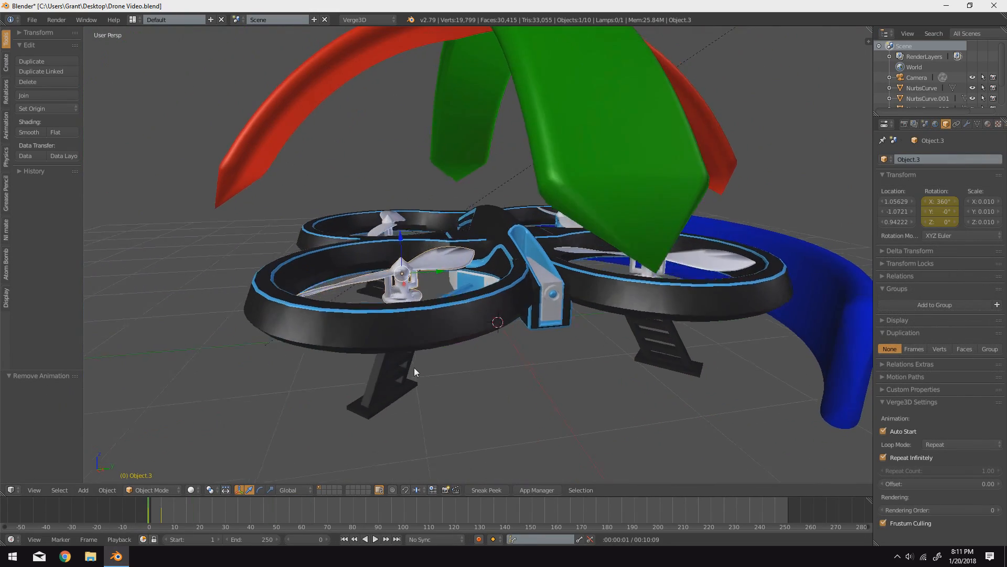
middle_click_drag(414, 367, 425, 372)
left_click_drag(4, 493, 229, 477)
left_click(10, 490)
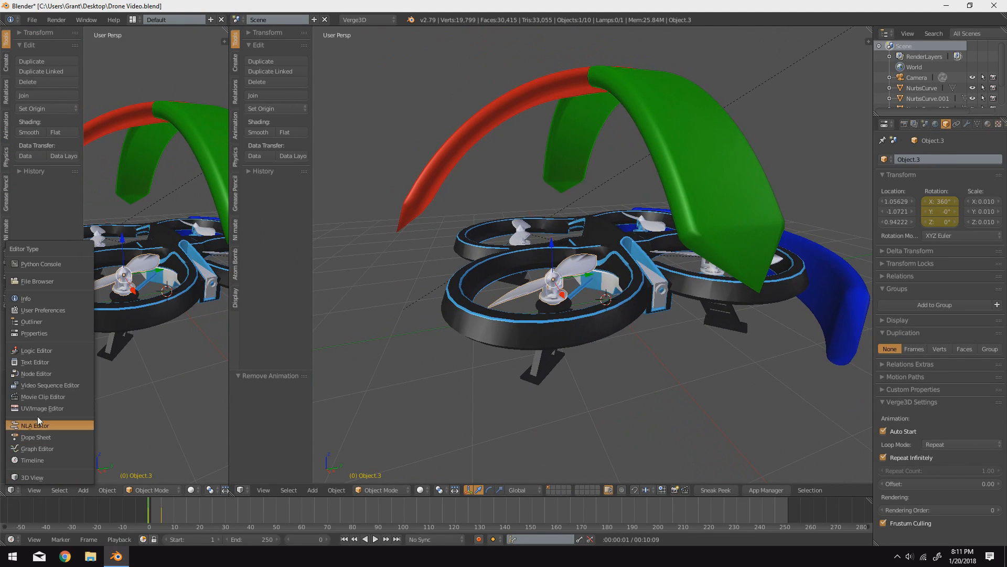
left_click(33, 448)
Select all four propellers and set the interpolation of their rotation keyframes to Linear
middle_click_drag(586, 287, 609, 291)
right_click(708, 248, "shift")
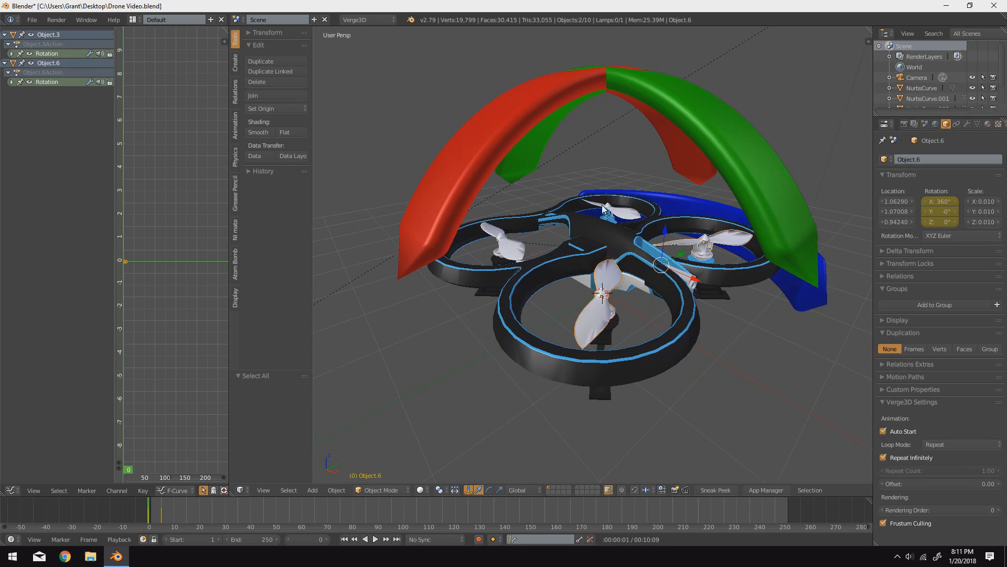
right_click(610, 210, "shift")
right_click(494, 237, "shift")
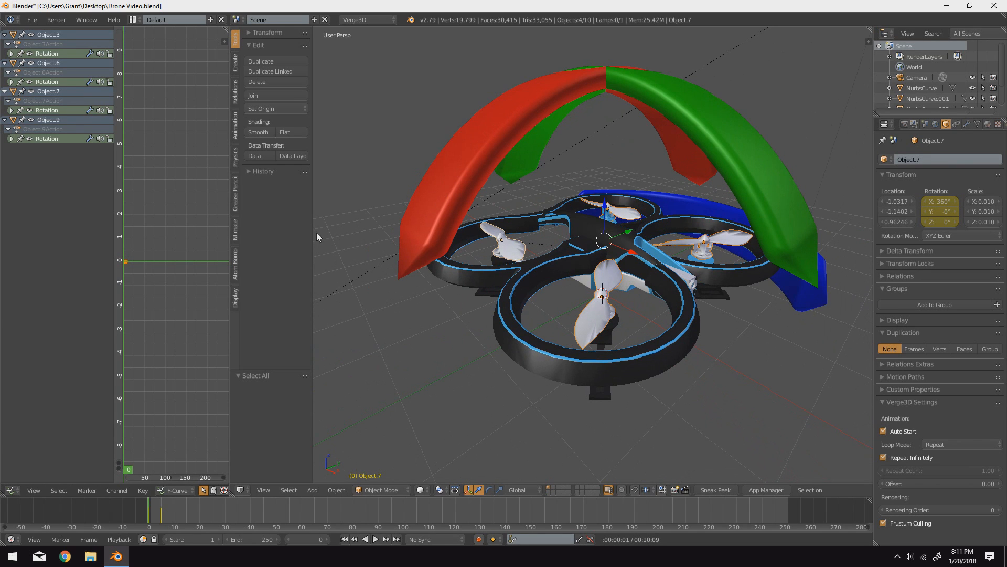
key("t")
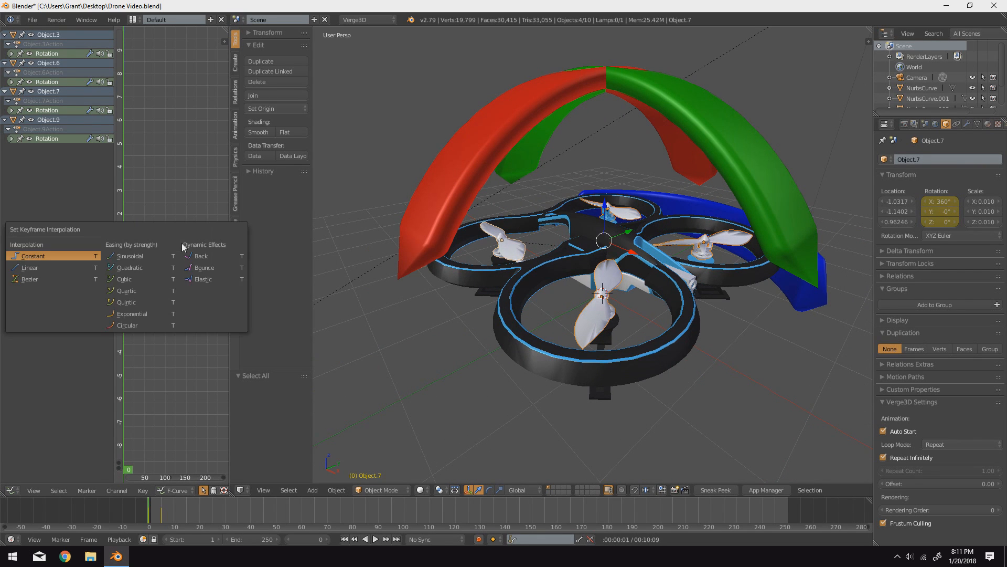
left_click(60, 266)
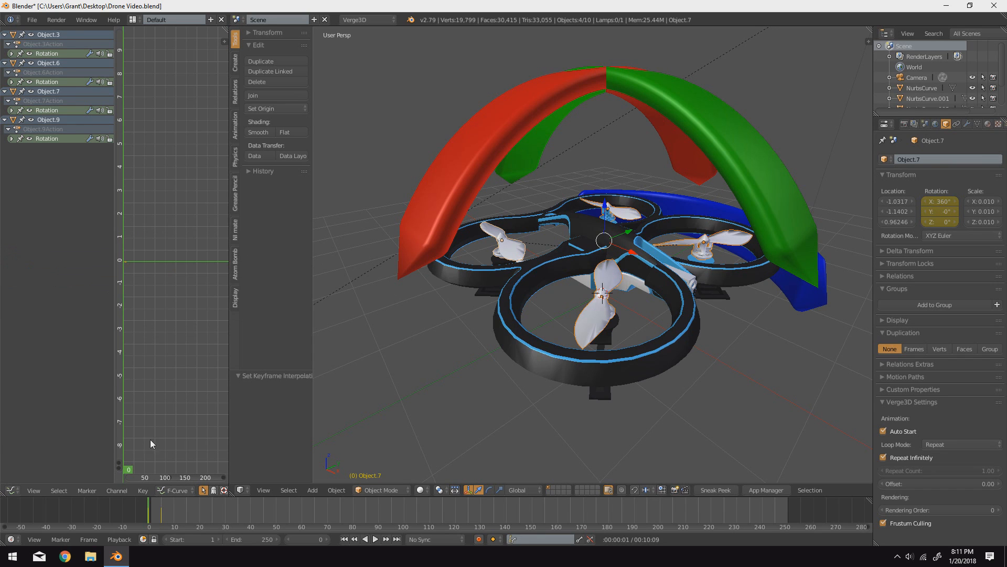
Step back and forth through the frames around frame 3 to check the propellers' rotation
left_click(156, 516)
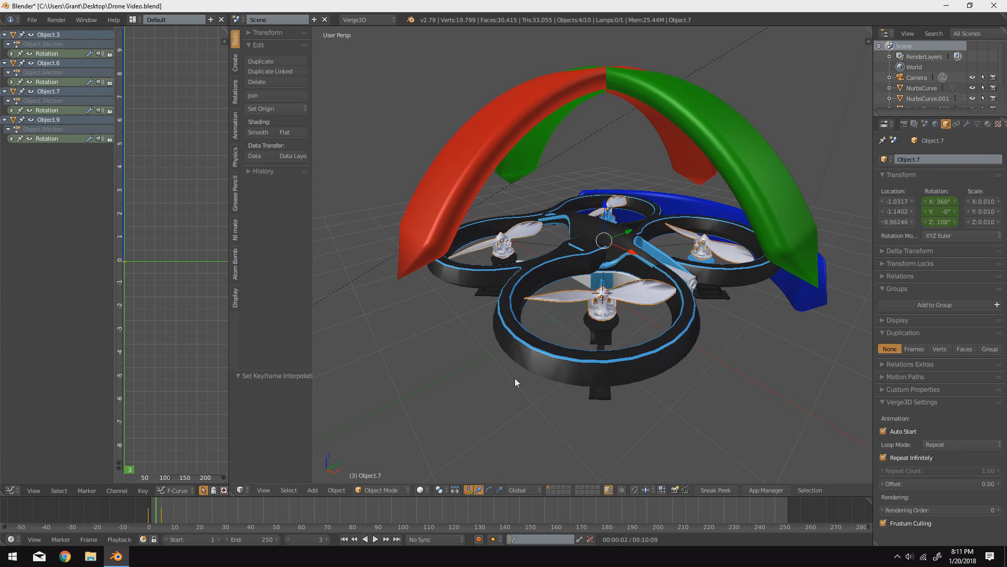
key("Right")
key("Right")
key("Right")
key("Left")
key("Left")
key("Left")
key("Left")
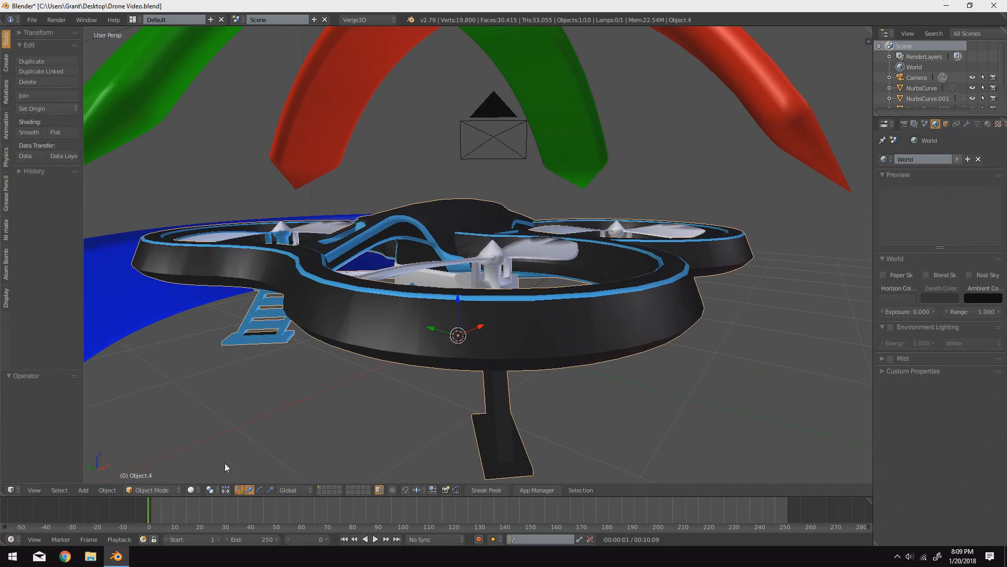
Examine the nearest propeller's Verge3D animation settings, collapsing the Display and Relations sections of its object properties
middle_click_drag(211, 465, 451, 289)
scroll(542, 351, "down", 5)
right_click(447, 284)
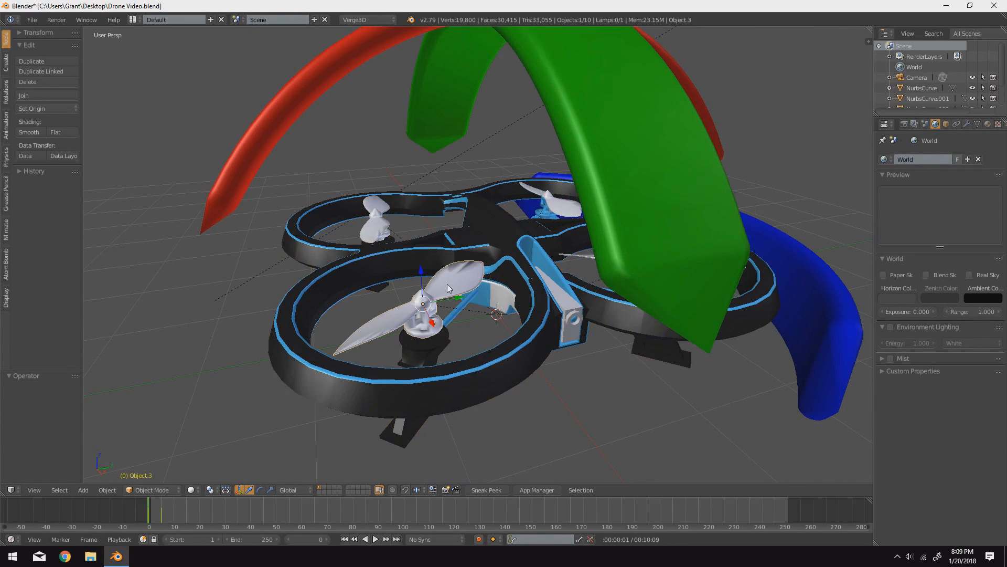
left_click(946, 124)
scroll(939, 255, "down", 8)
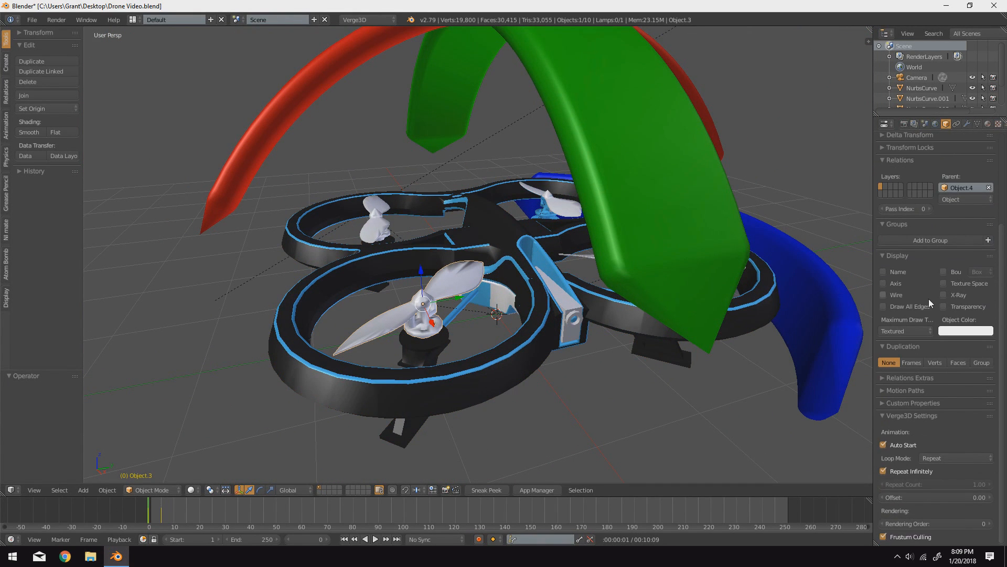
middle_click_drag(807, 399, 871, 454)
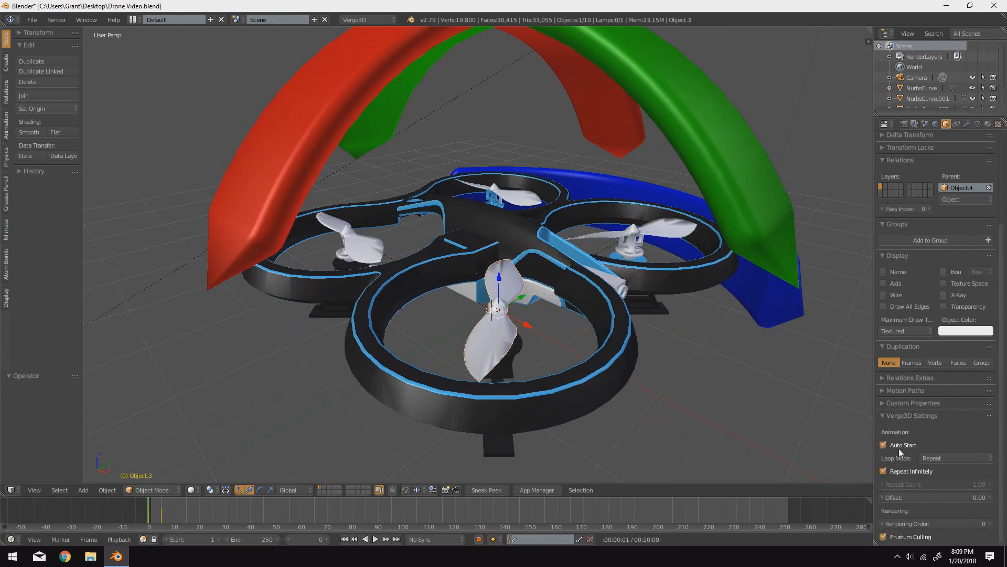
left_click(900, 256)
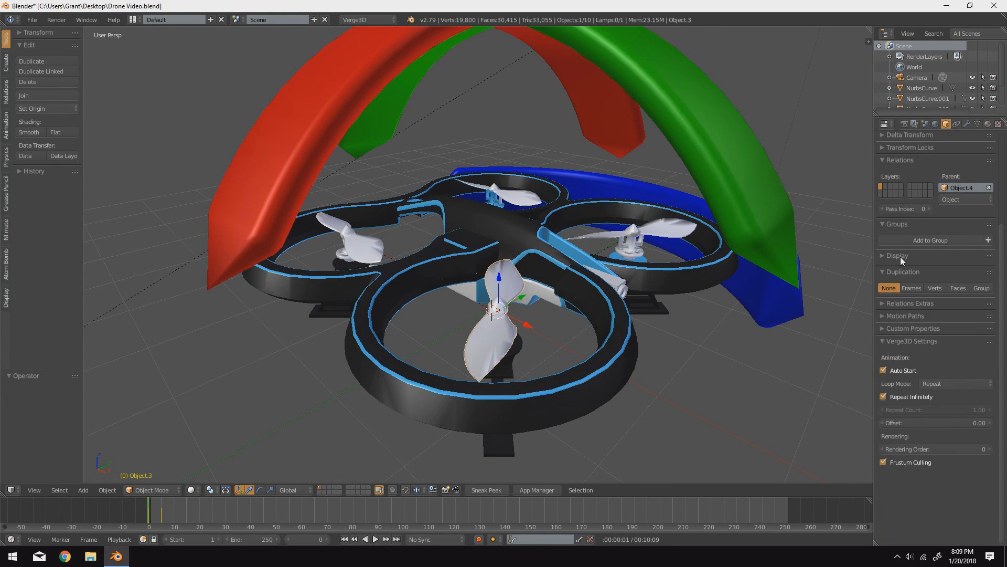
left_click(903, 161)
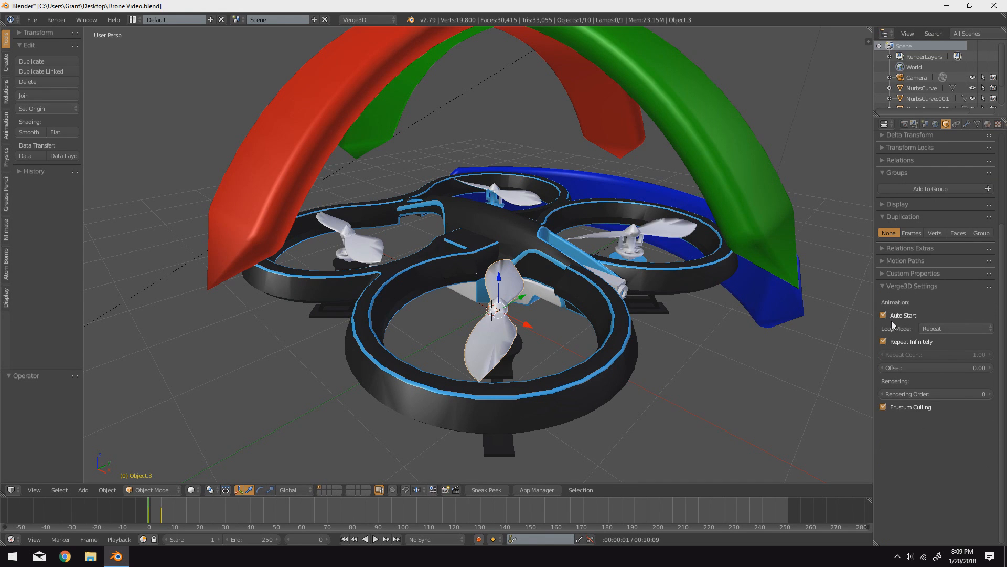
left_click(929, 304)
Select the drone body and set its Verge3D animation loop mode to Once
middle_click_drag(806, 335, 662, 300)
right_click(647, 288)
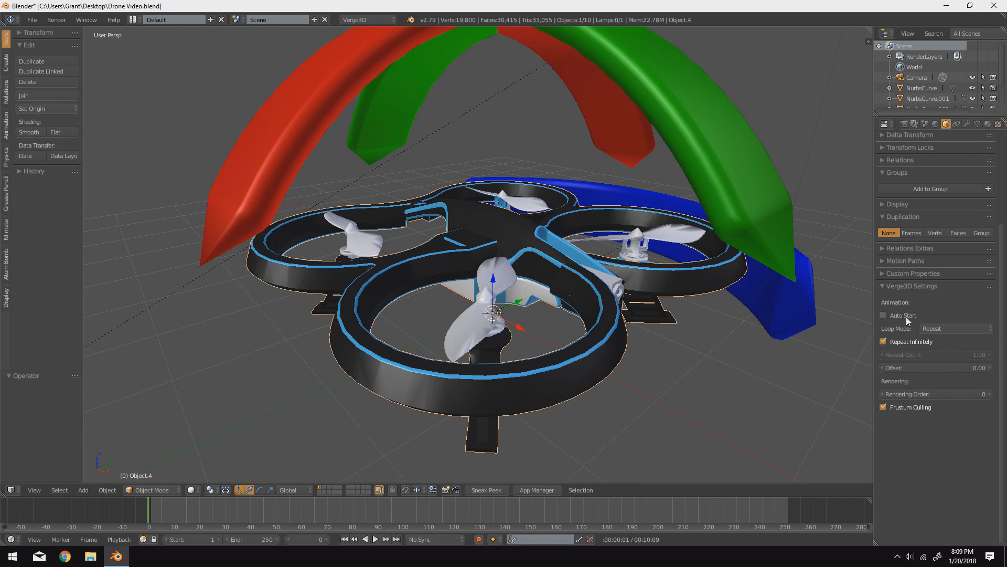
left_click(930, 329)
left_click(938, 317)
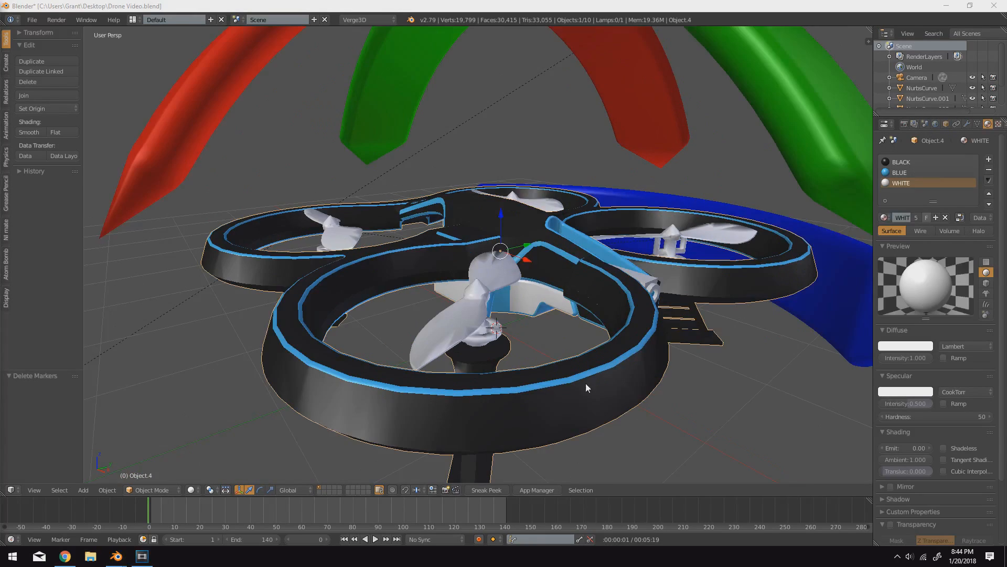
Insert a rotation keyframe on the drone body at frame 0 and advance the timeline to frame 10
middle_click_drag(586, 384, 556, 370)
scroll(547, 373, "down", 3)
mouse_move(536, 317)
middle_mouse_down()
mouse_move(560, 333)
mouse_move(546, 329)
middle_mouse_up()
key("i")
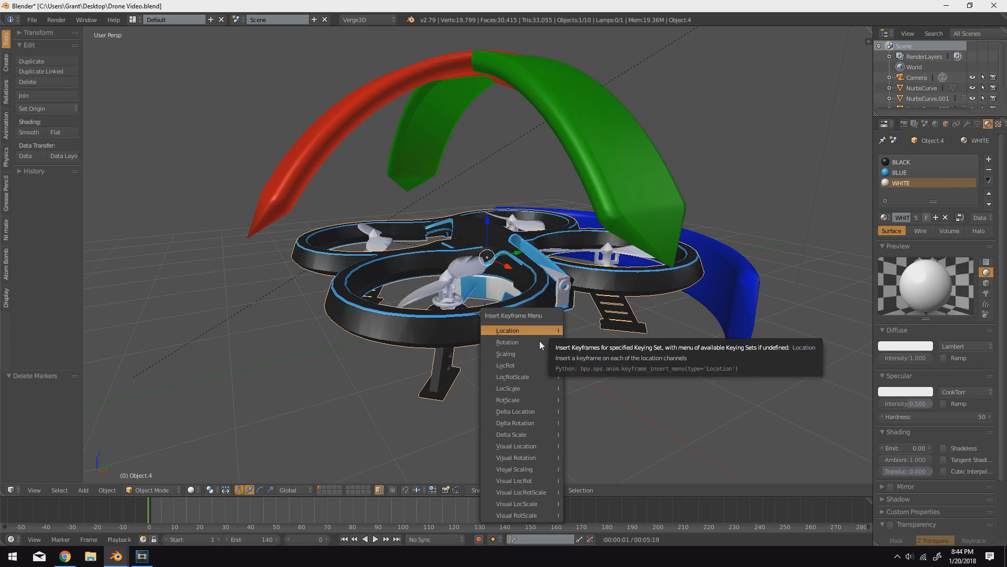
key("alt+a")
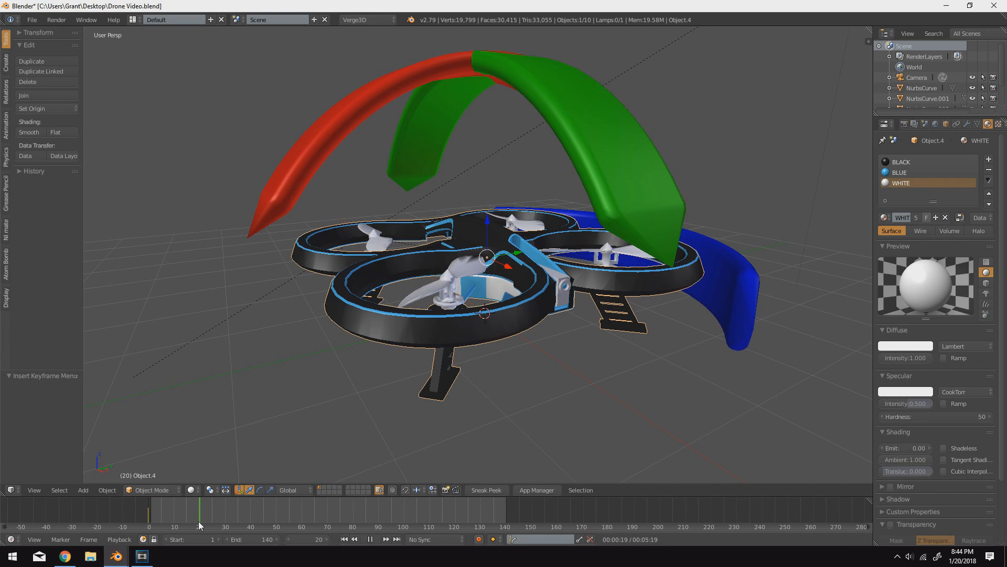
key("alt+a")
Rotate the drone body 10° about the global Y axis and insert a rotation keyframe at frame 10
middle_click_drag(456, 396, 467, 398)
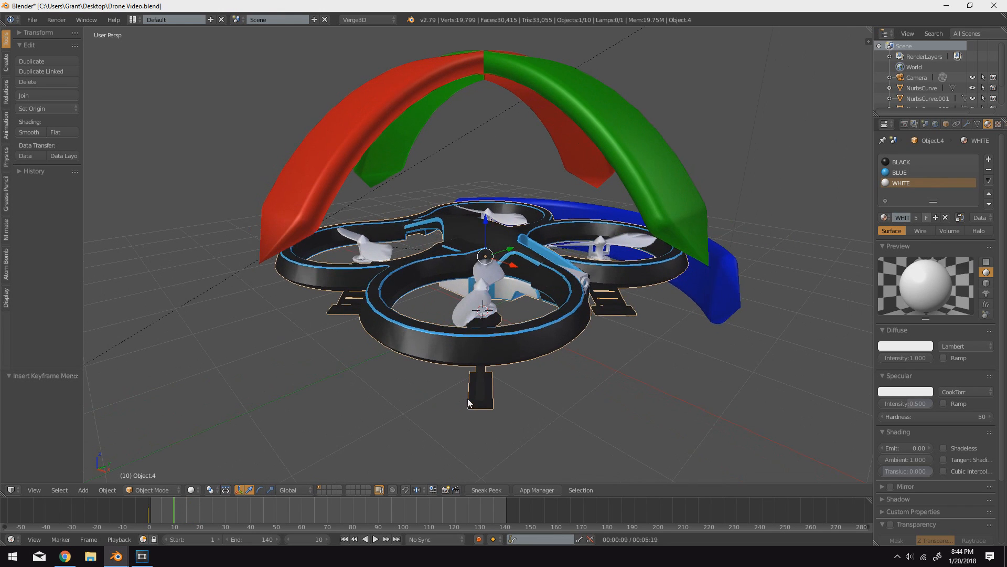
middle_click_drag(537, 351, 598, 342)
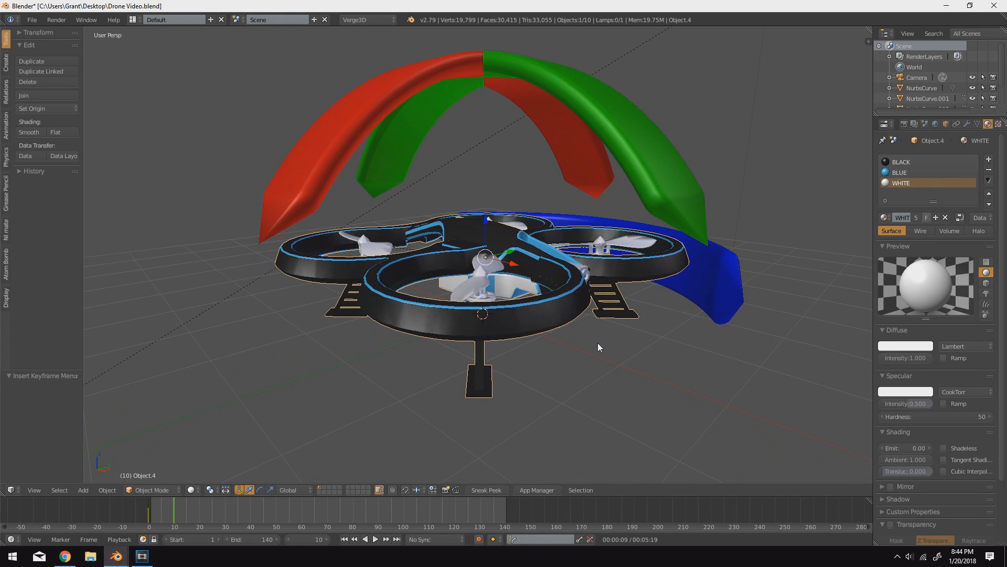
key("r")
key("y")
key("1")
key("0")
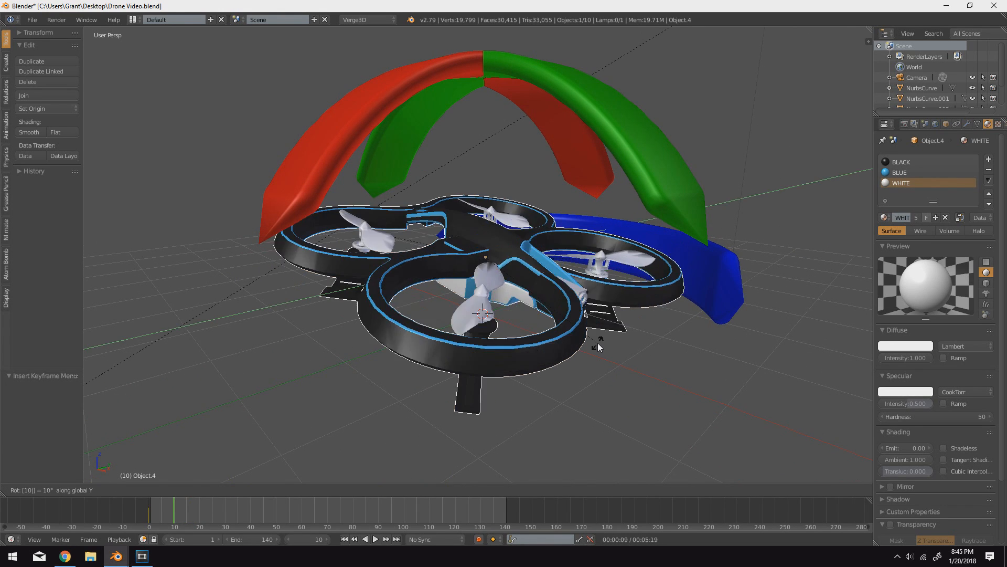
key("Return")
key("i")
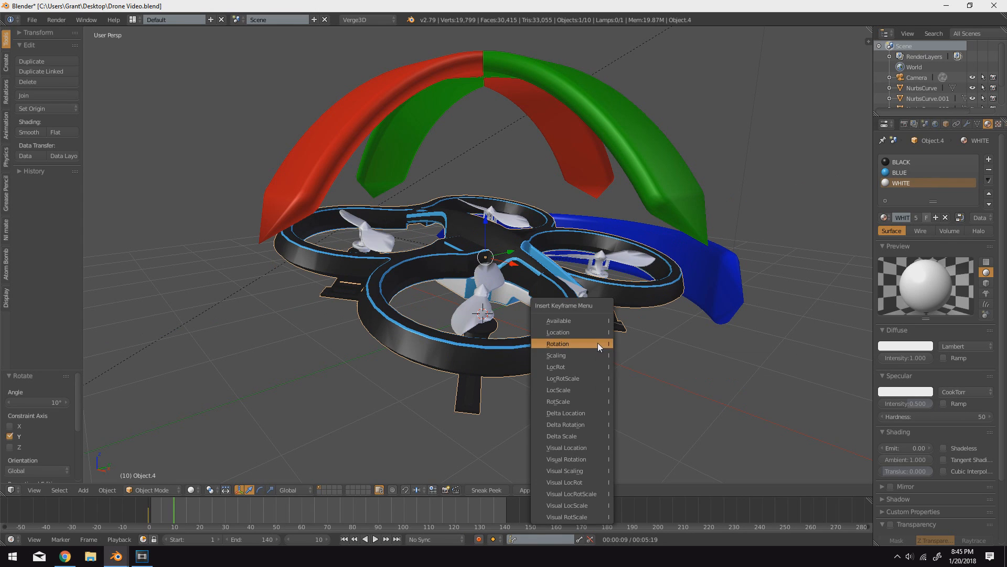
left_click(597, 342)
Advance the timeline to frame 30 and rotate the drone body -10° about the global Y axis
key("alt+a")
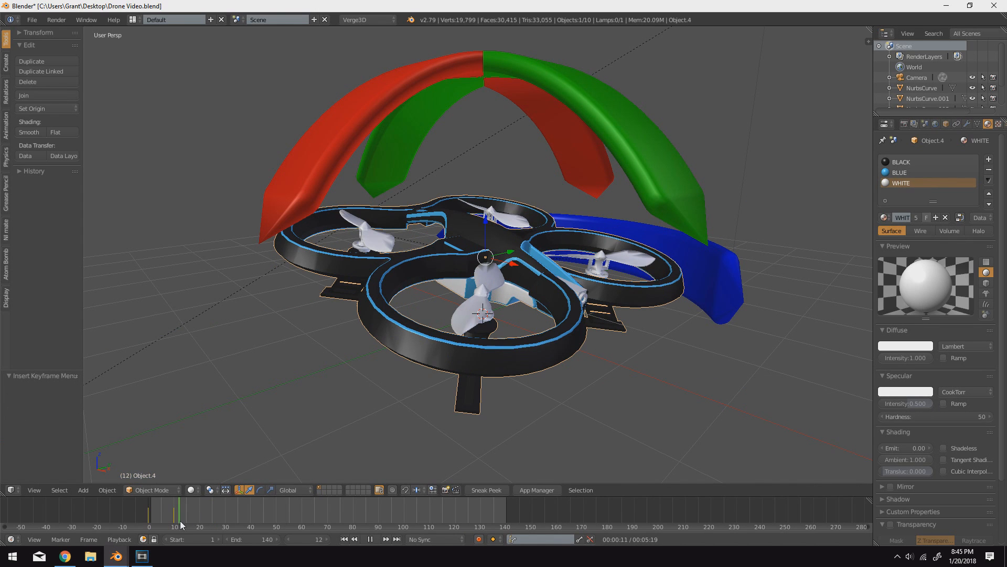
key("alt+a")
left_click(225, 524)
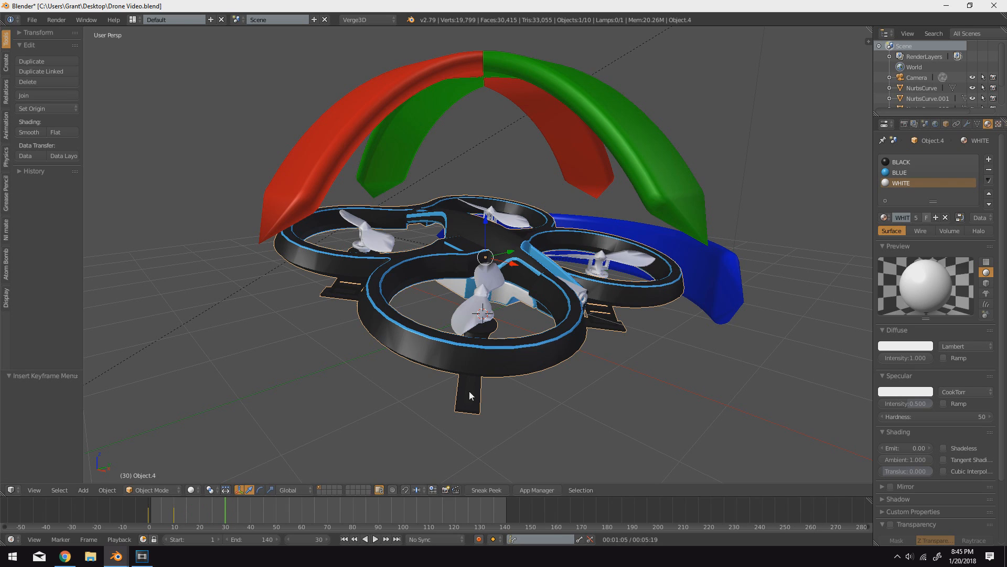
key("r")
key("y")
key("minus")
key("1")
key("0")
key("Return")
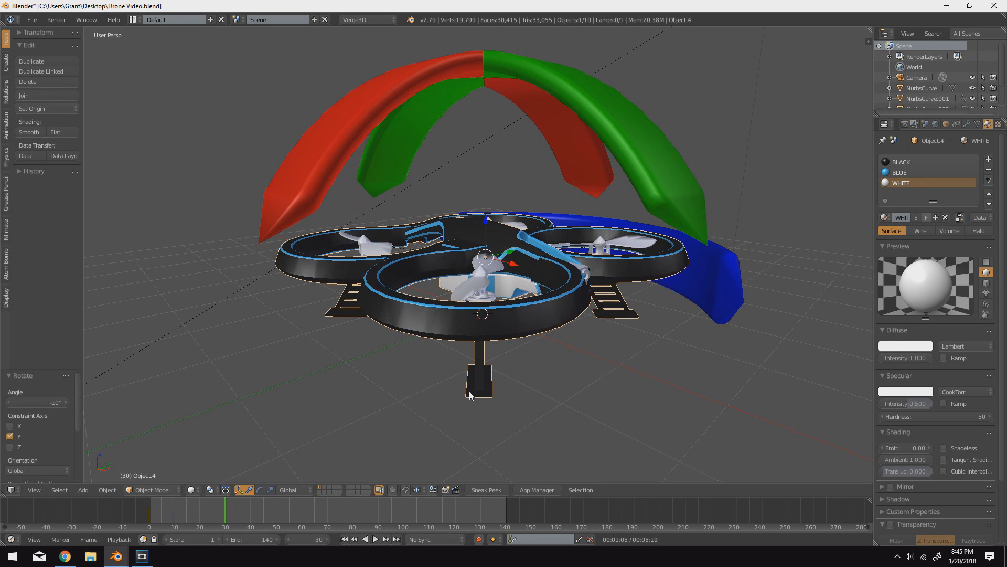
Rotate the drone body a further -10° about the global Y axis and insert a rotation keyframe at frame 30
key("r")
key("y")
key("minus")
key("1")
key("0")
key("Return")
key("i")
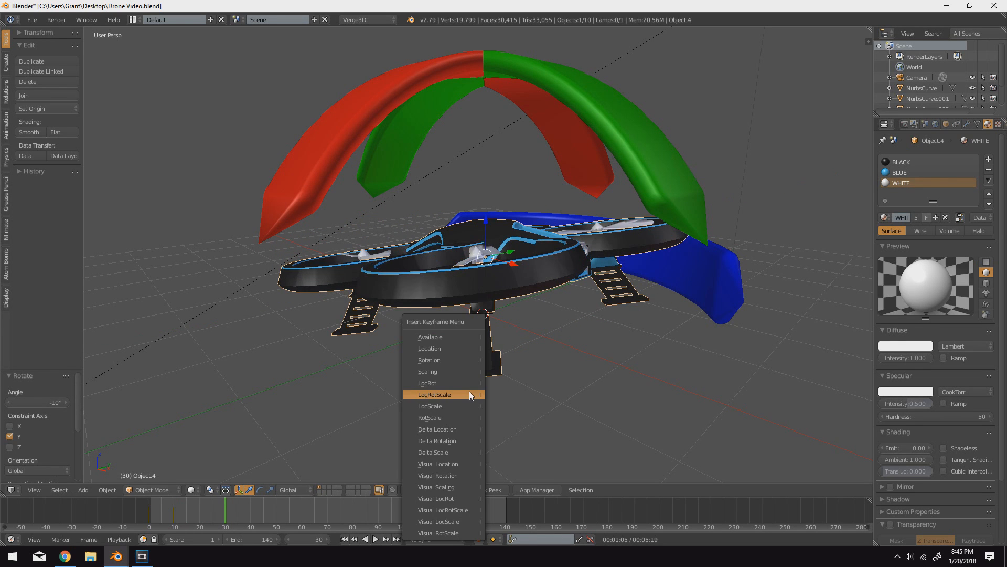
left_click(448, 360)
At frame 40, rotate the drone body 10° about the global Y axis and insert a rotation keyframe
key("alt+a")
key("alt+a")
key("r")
key("y")
key("1")
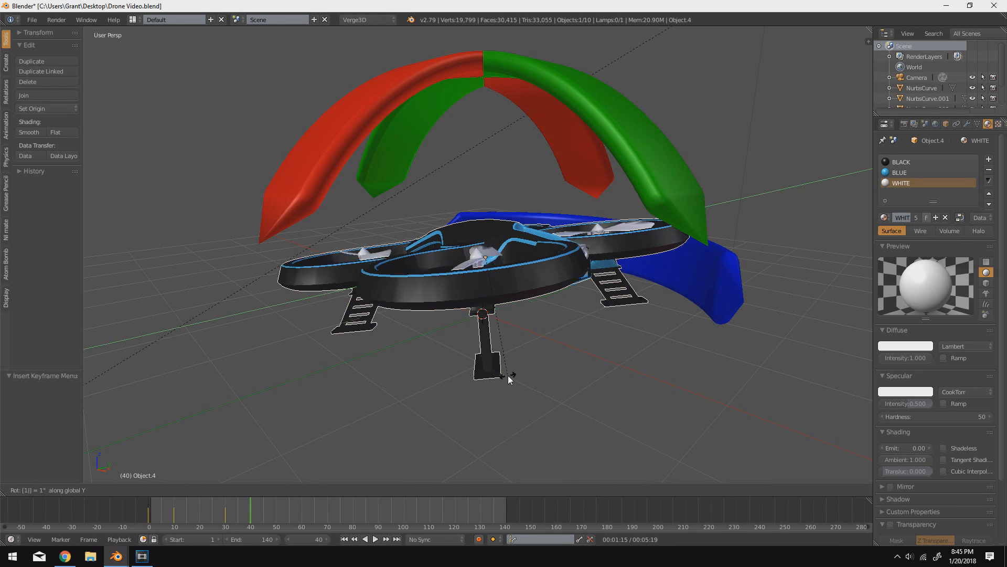
key("0")
key("Return")
key("i")
left_click(489, 360)
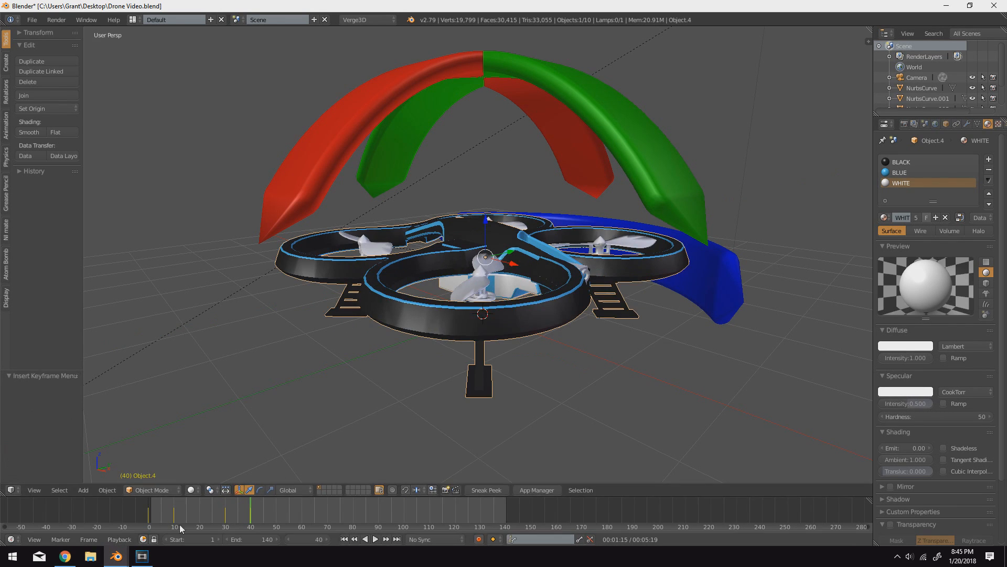
Return to frame 0 and add a timeline marker named Pitch
left_click_drag(180, 524, 131, 514)
key("m")
key("ctrl+m")
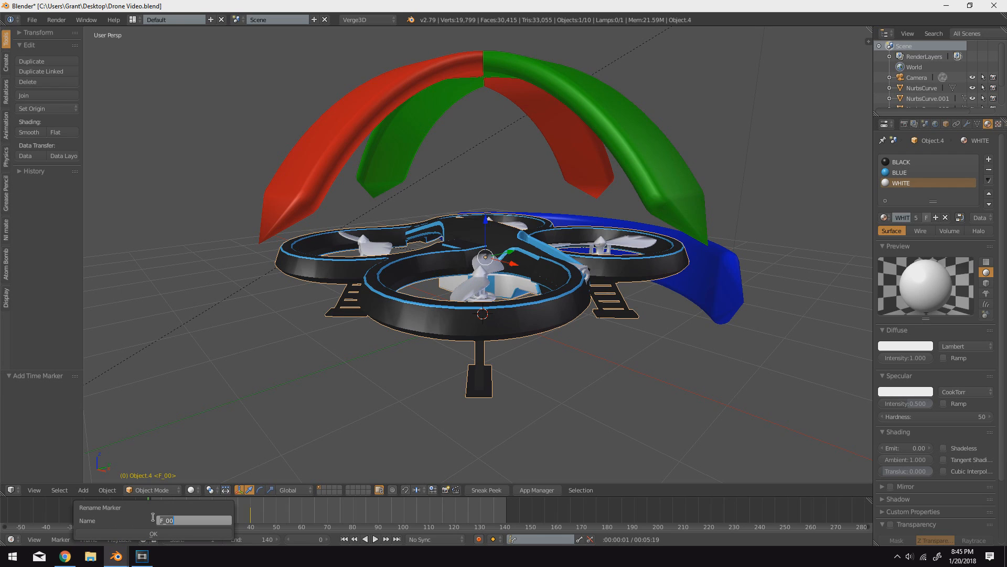
type("Pitch")
key("Return")
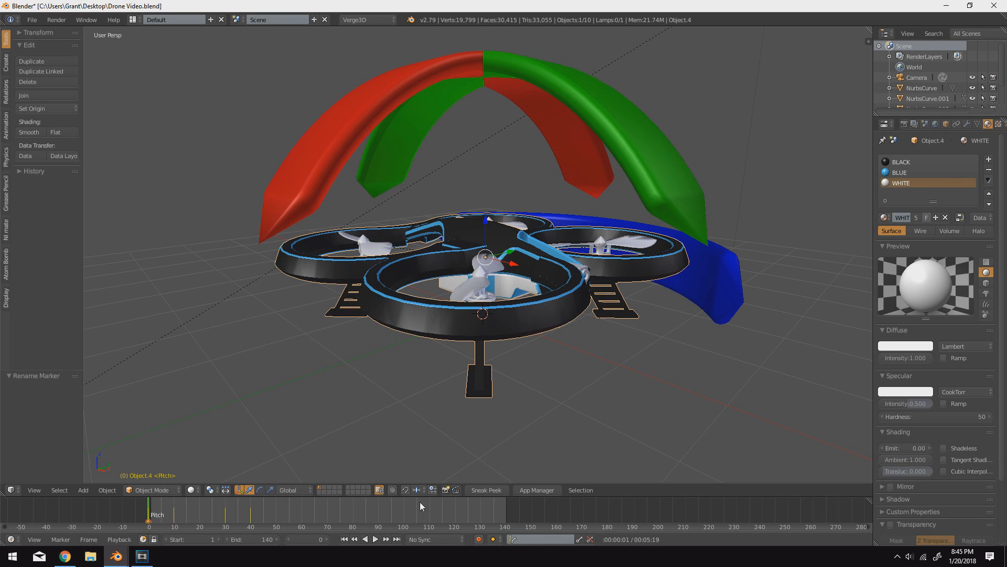
Play back the pitch animation, replay it from the beginning and stop it
left_click(374, 539)
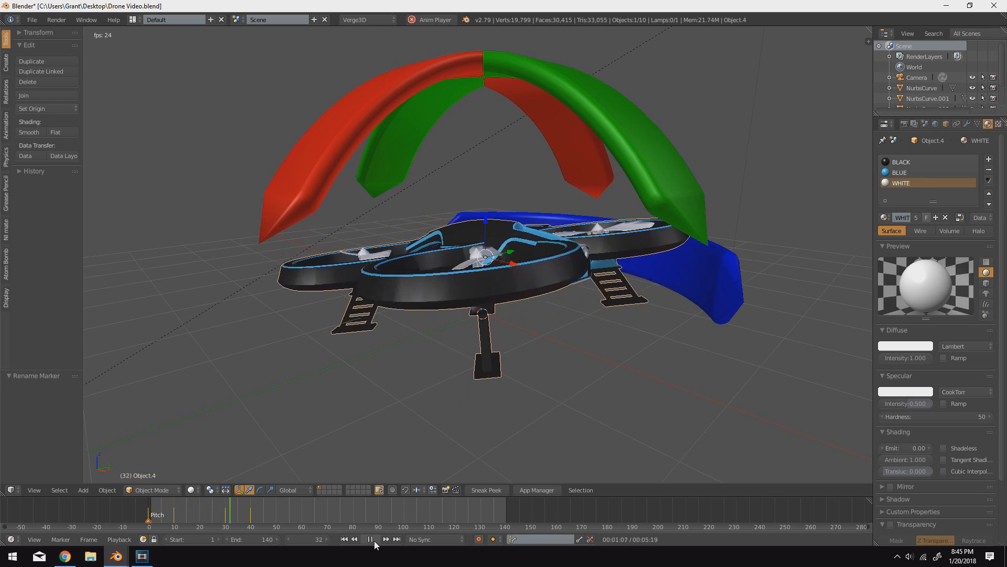
left_click(118, 508)
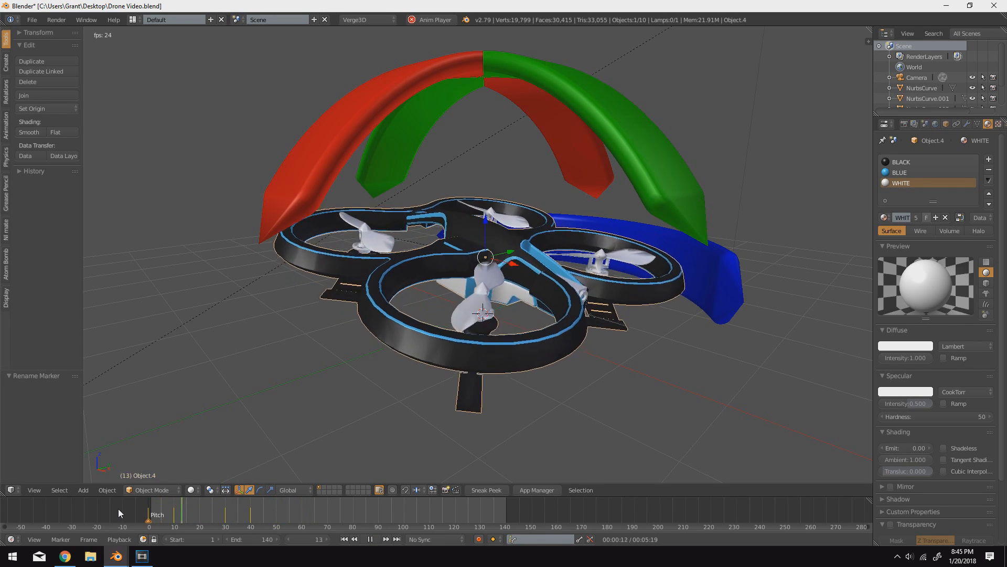
left_click(370, 539)
At frame 50, rotate the drone body 10° about the global X axis and insert a rotation keyframe
mouse_move(262, 518)
left_mouse_down()
mouse_move(250, 518)
mouse_move(309, 521)
mouse_move(250, 522)
mouse_move(275, 523)
left_mouse_up()
key("r")
key("x")
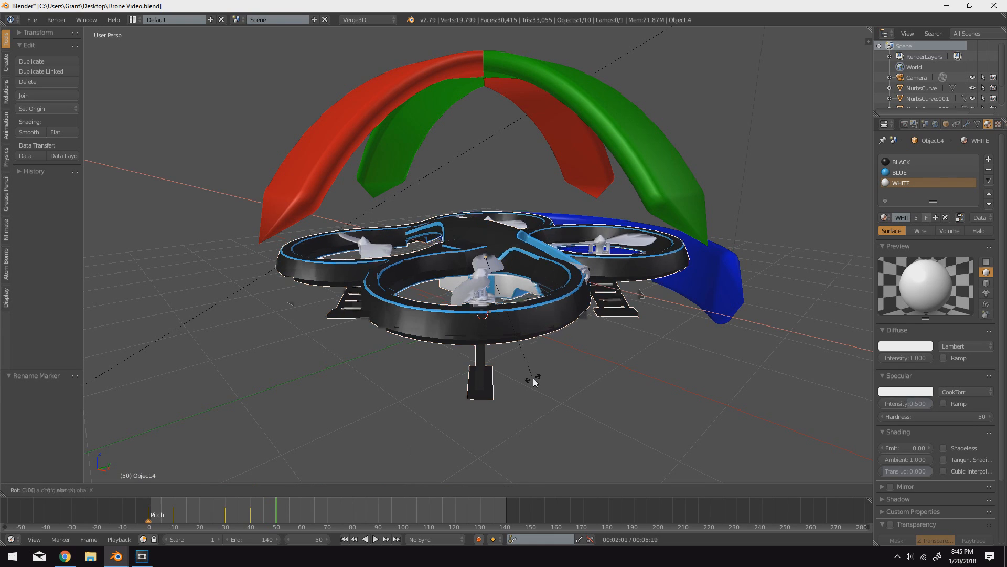
key("1")
key("0")
key("Return")
key("i")
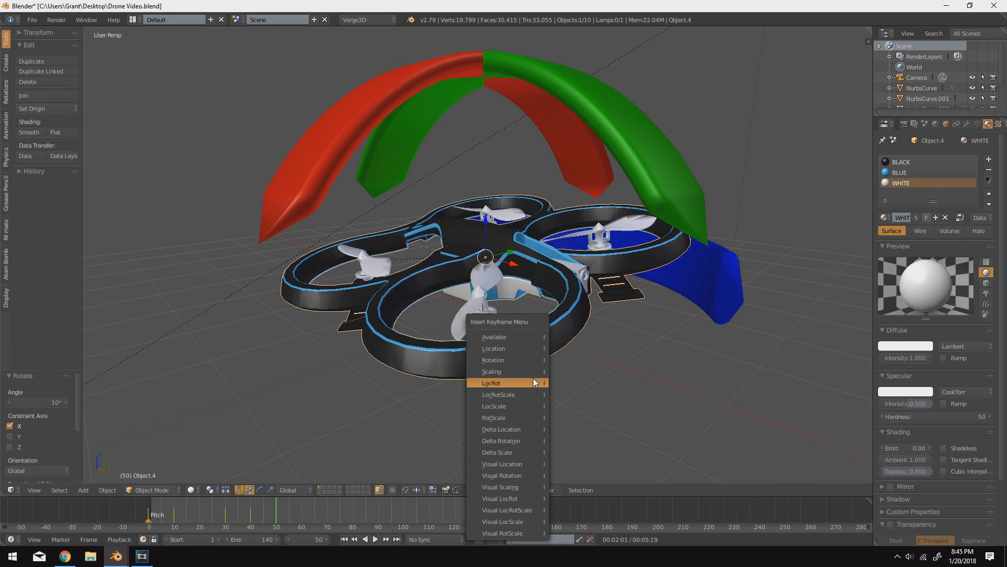
left_click(495, 351)
At frame 70, rotate the drone body -20° about the global X axis and insert a rotation keyframe
key("alt+a")
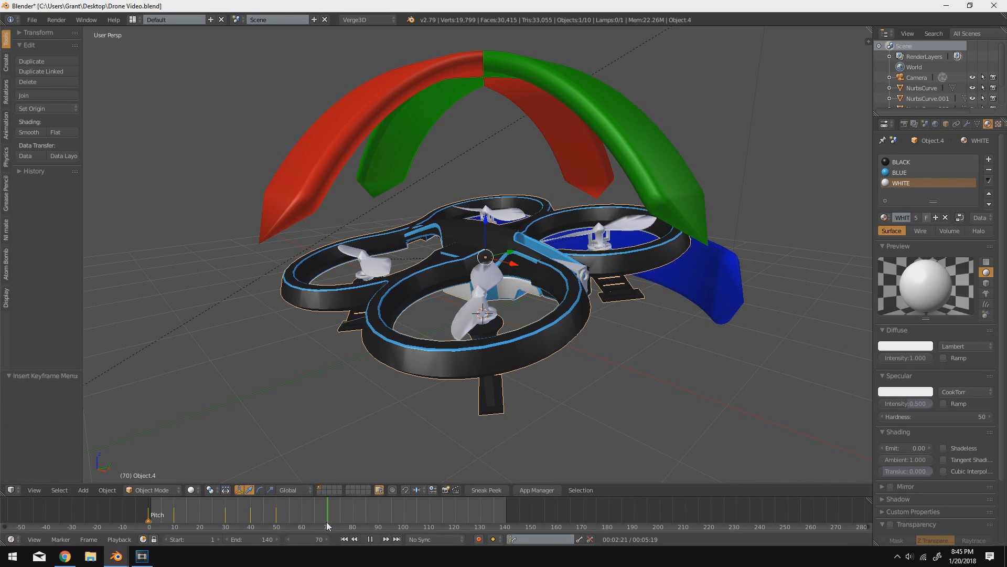
key("r")
key("x")
key("minus")
key("2")
key("0")
key("Return")
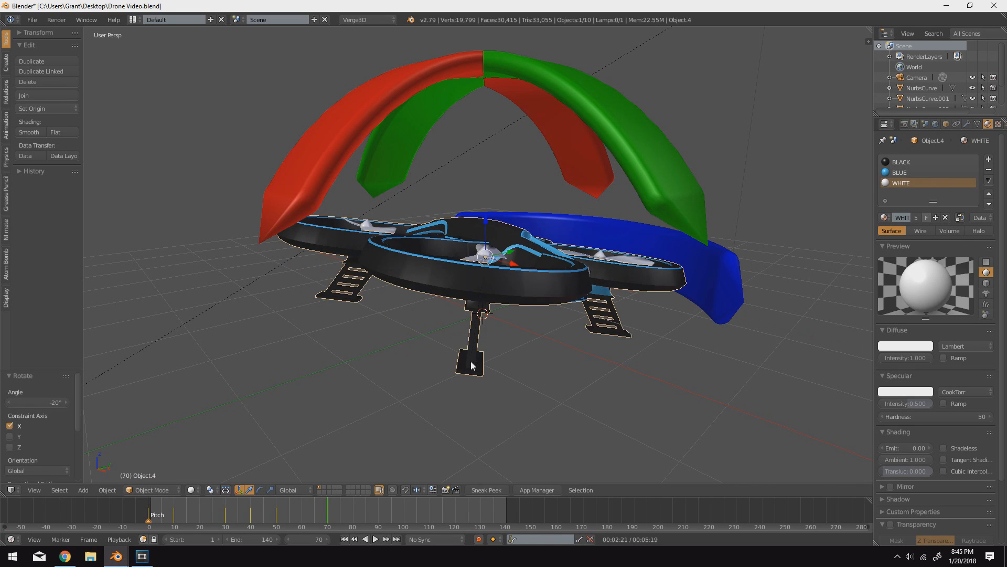
key("i")
left_click(471, 361)
Play the drone's complete tilting animation from the start of the timeline
key("alt+a")
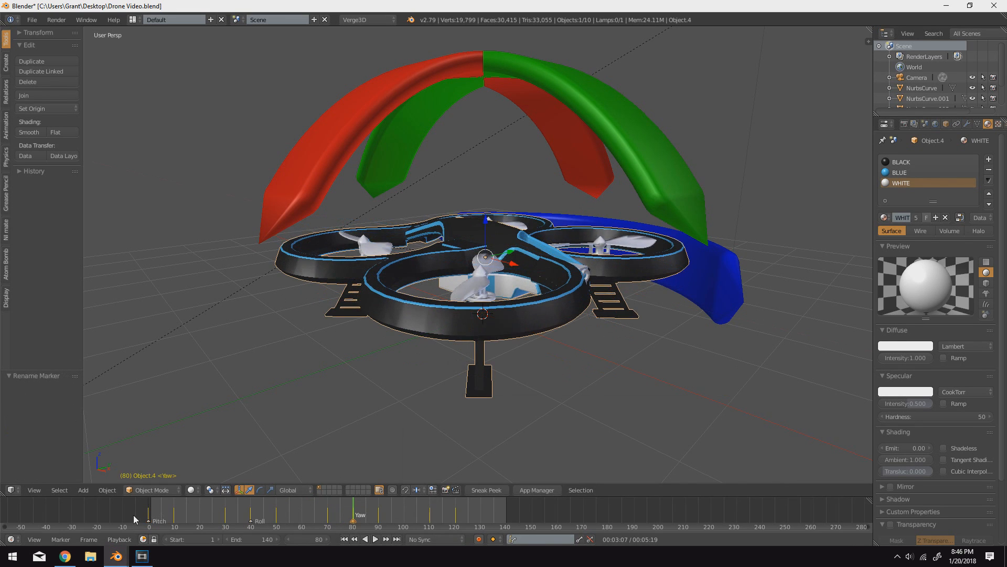
key("shift+Left")
key("alt+a")
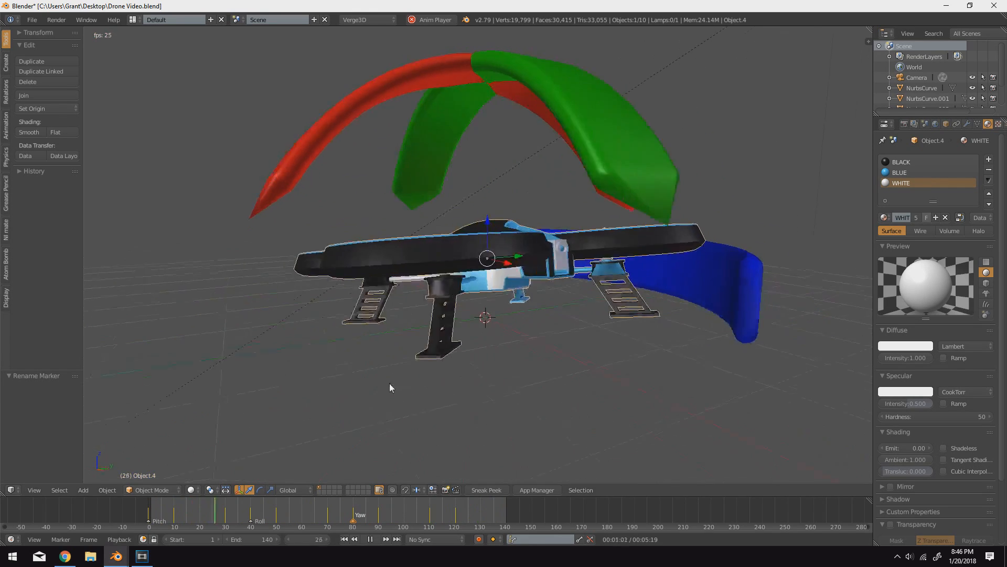
Set the animation's end frame to 120, stop playback and return to frame 0
left_click(271, 538)
type("120")
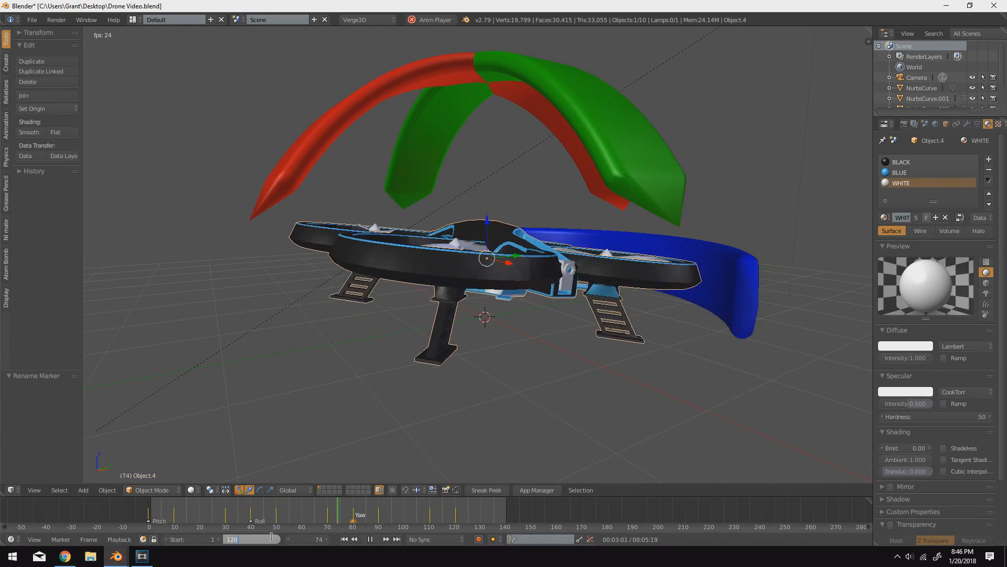
key("Return")
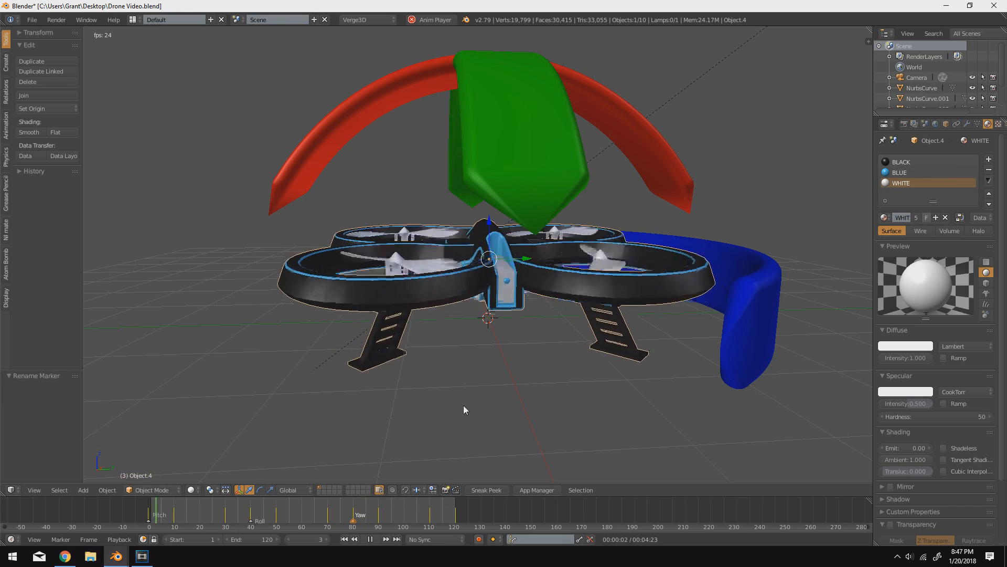
left_click(372, 539)
left_click(150, 519)
left_click_drag(151, 517, 143, 517)
Preview the drone scene with Verge3D's Sneak Peek, orbit around the model in the browser and close the preview
middle_click_drag(531, 306, 484, 299)
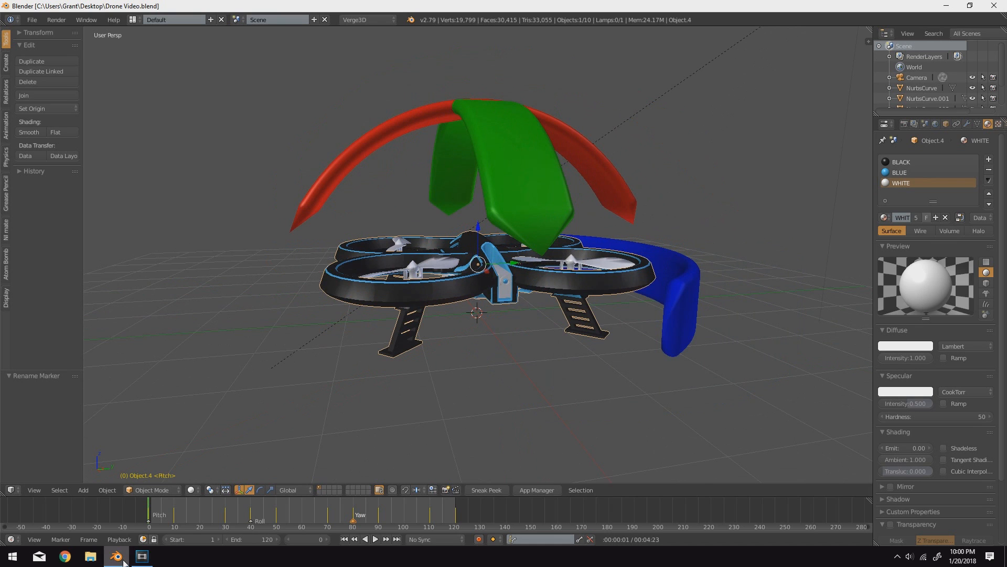
middle_click_drag(579, 353, 462, 485)
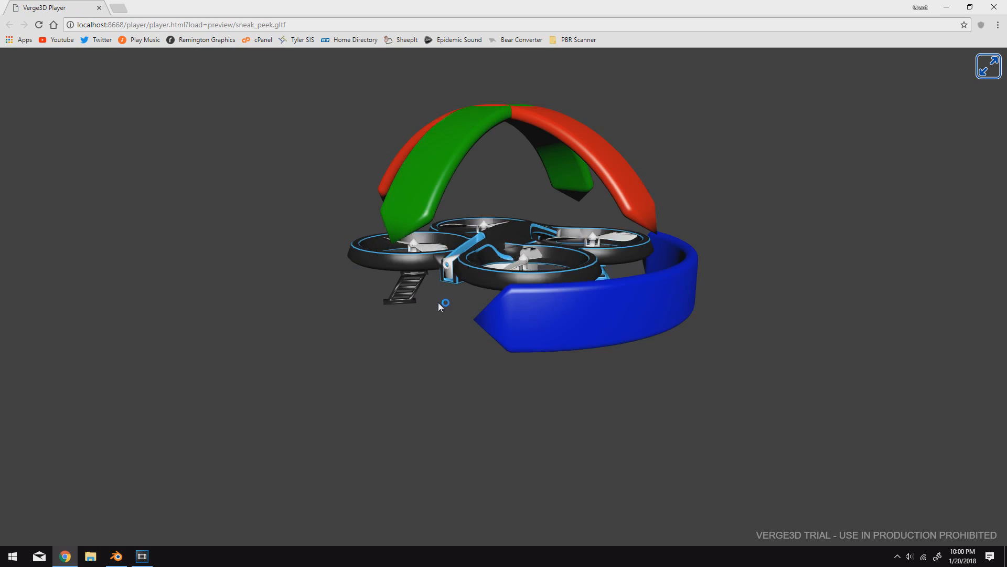
left_click_drag(438, 302, 653, 297)
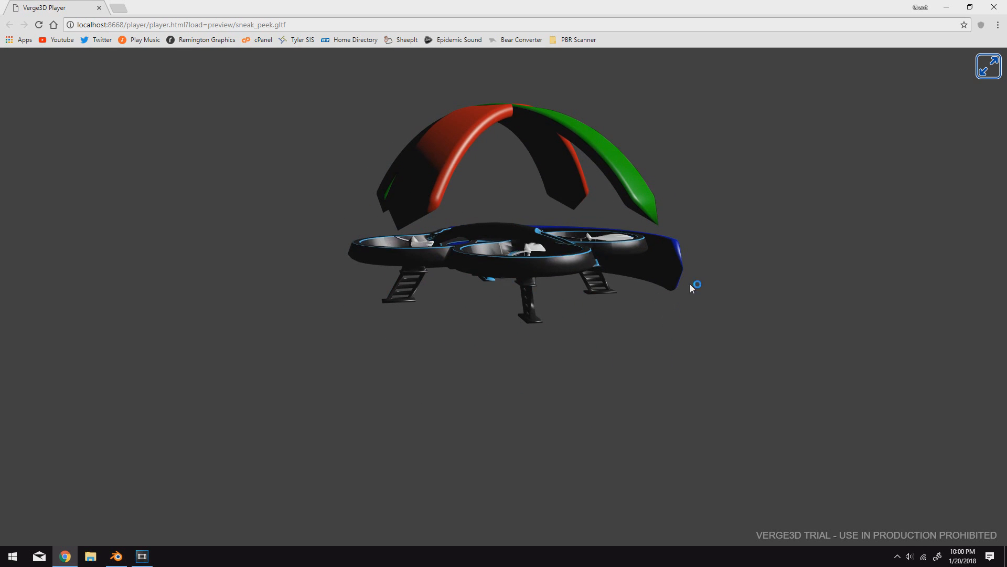
left_click(994, 8)
Open the Verge3D App Manager in the browser
middle_click_drag(502, 436, 523, 439)
scroll(523, 442, "up", 1)
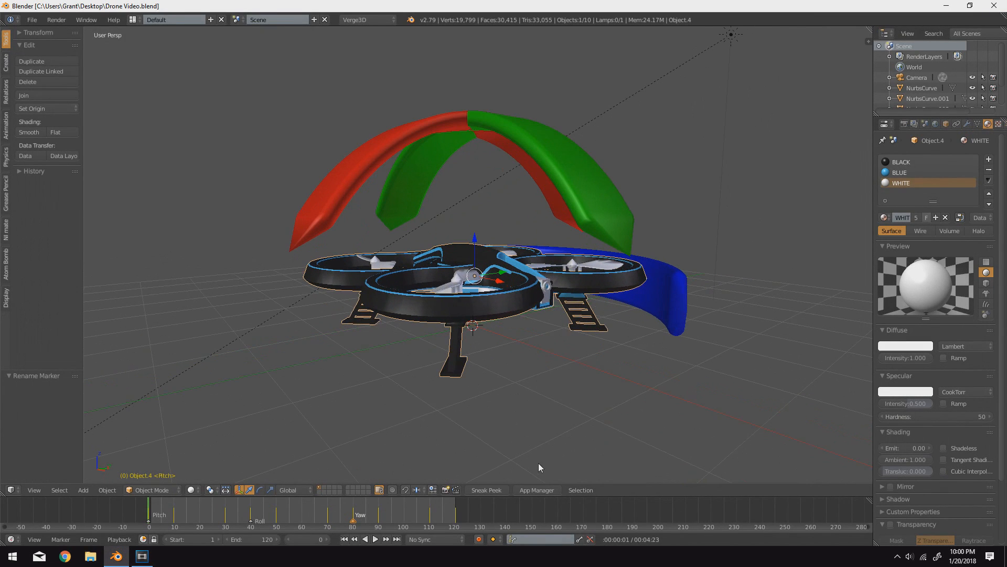
left_click(549, 491)
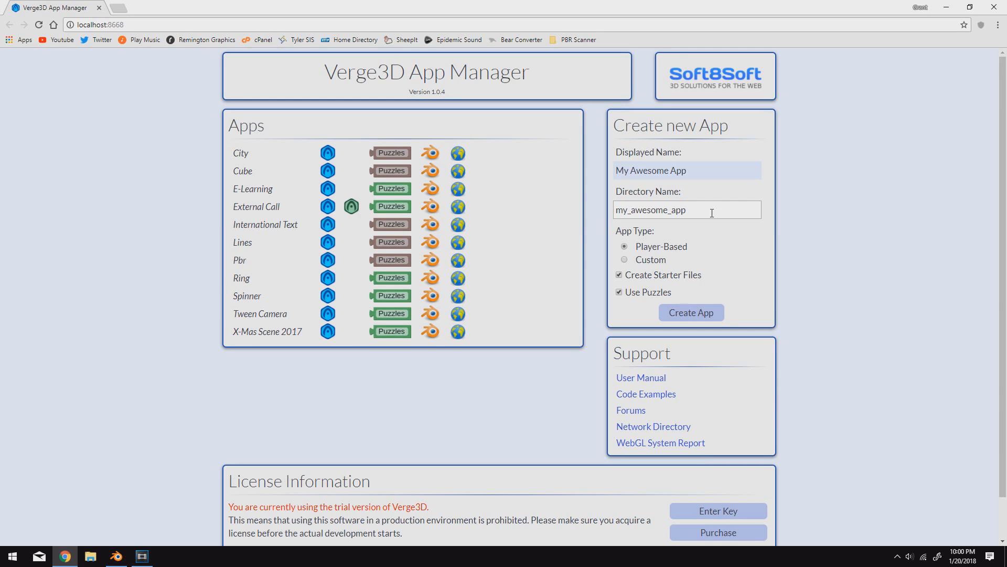
Create a player-based app displayed as Drone with directory name Drone Instructional Demo, and return to the app list
left_click_drag(708, 215, 598, 219)
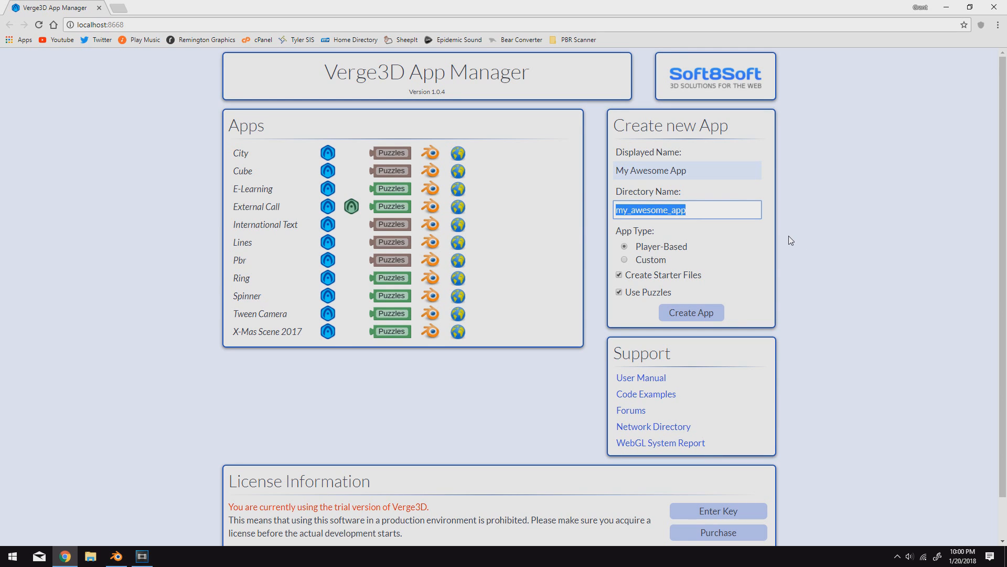
type("Drone")
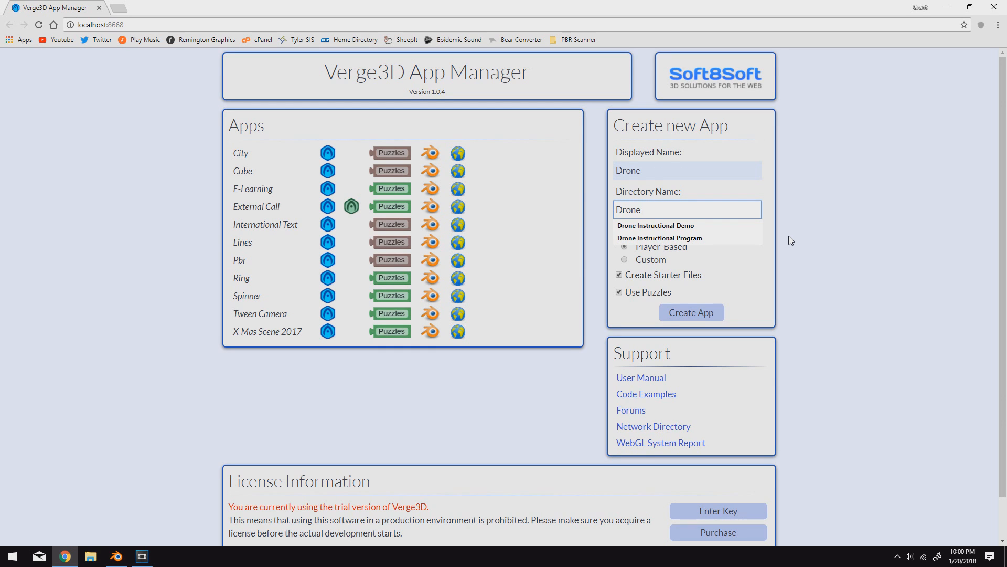
key("Down")
key("Return")
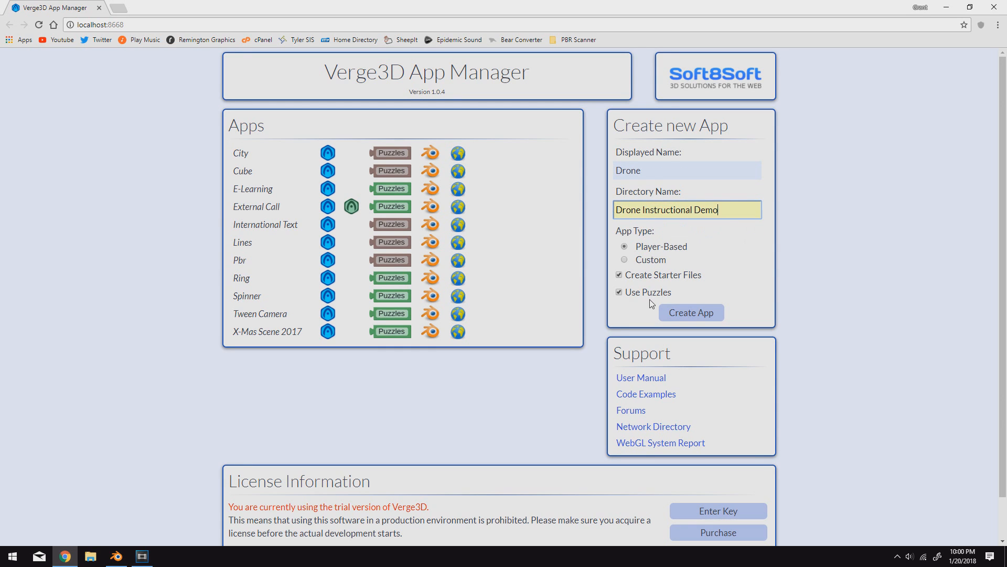
left_click(685, 310)
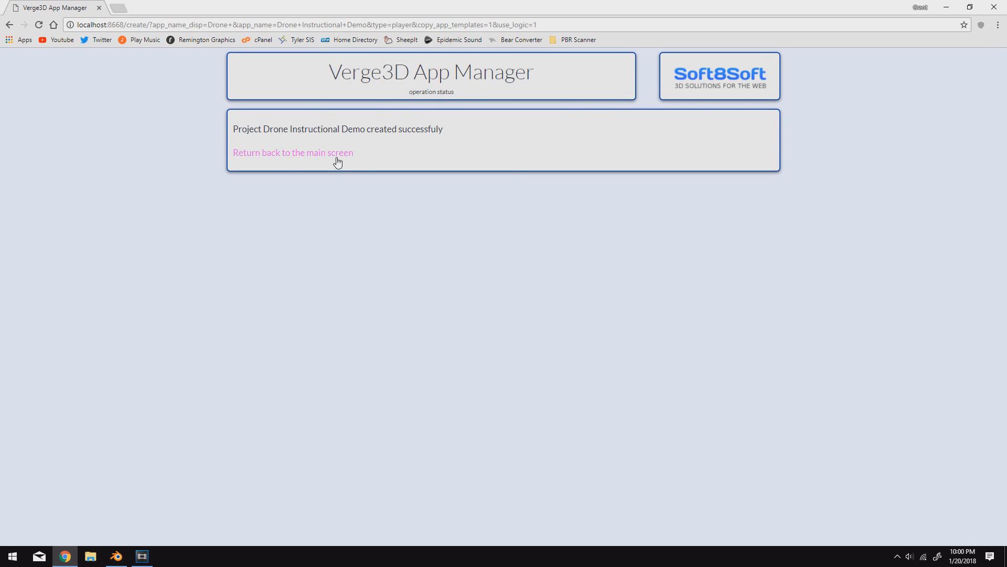
left_click(308, 157)
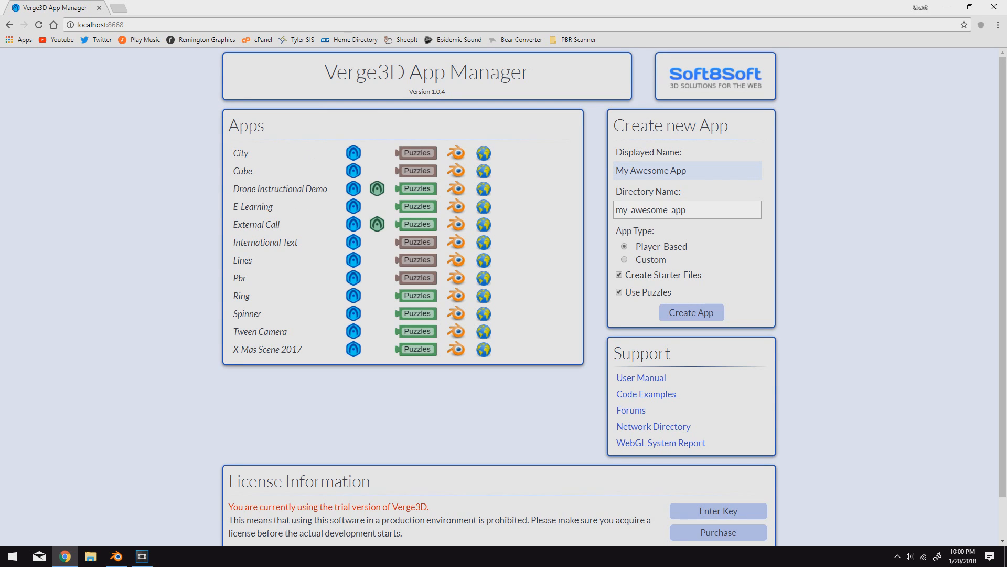
Open the Drone Instructional Demo app's scene in Blender and empty it with Atom Bomb's Nuke Project and Clean Project
left_click(459, 192)
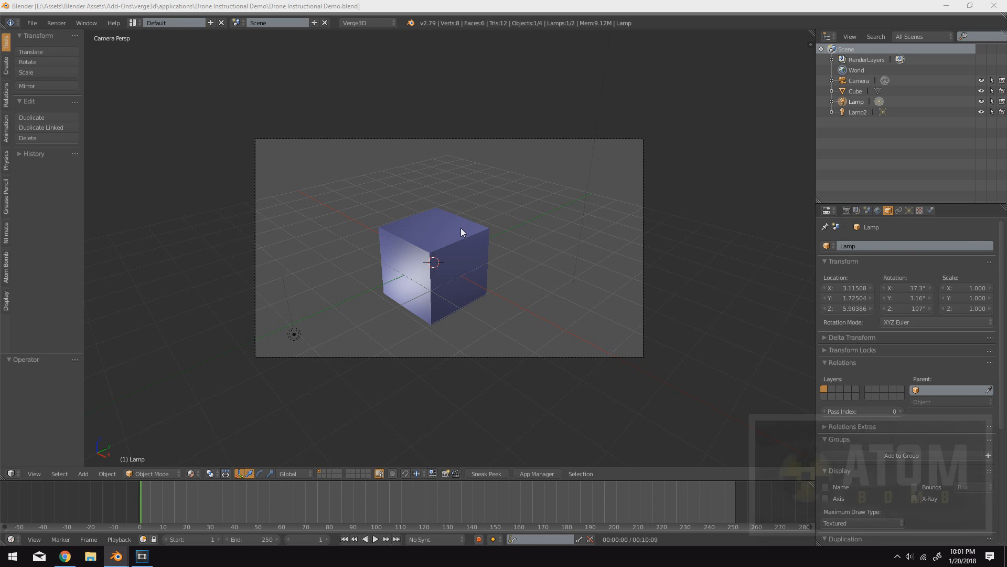
left_click(6, 274)
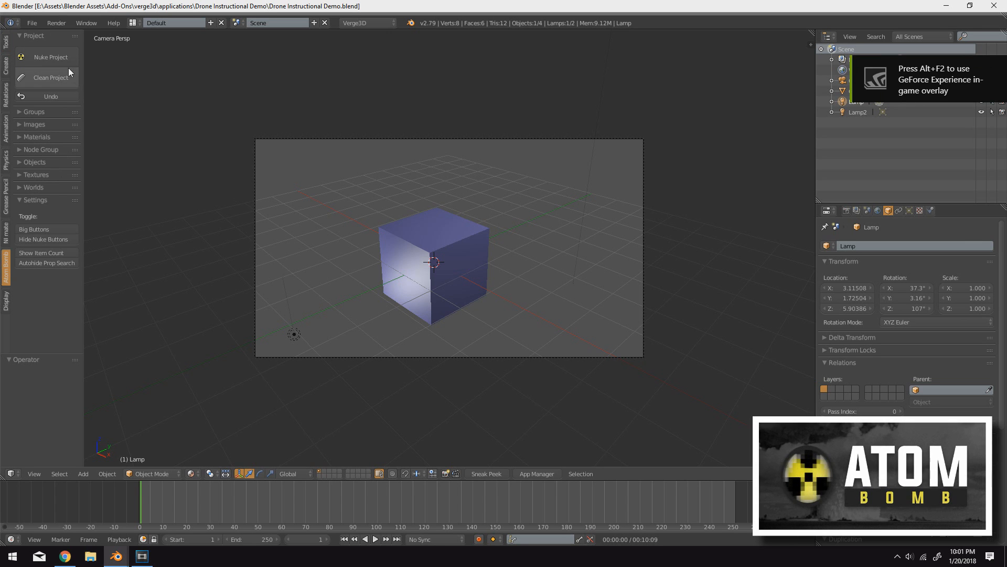
left_click(59, 58)
left_click(52, 84)
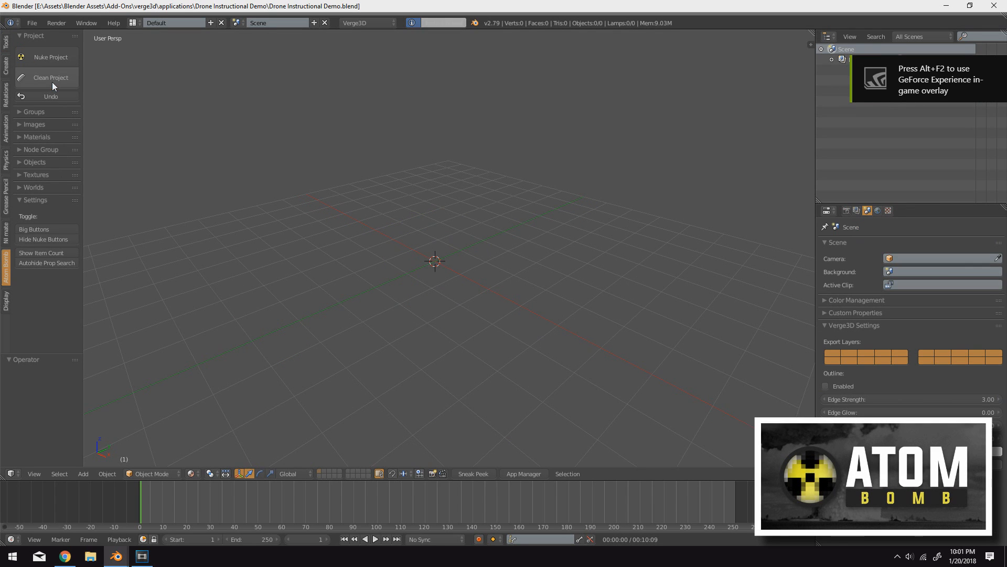
middle_click_drag(501, 219, 392, 216)
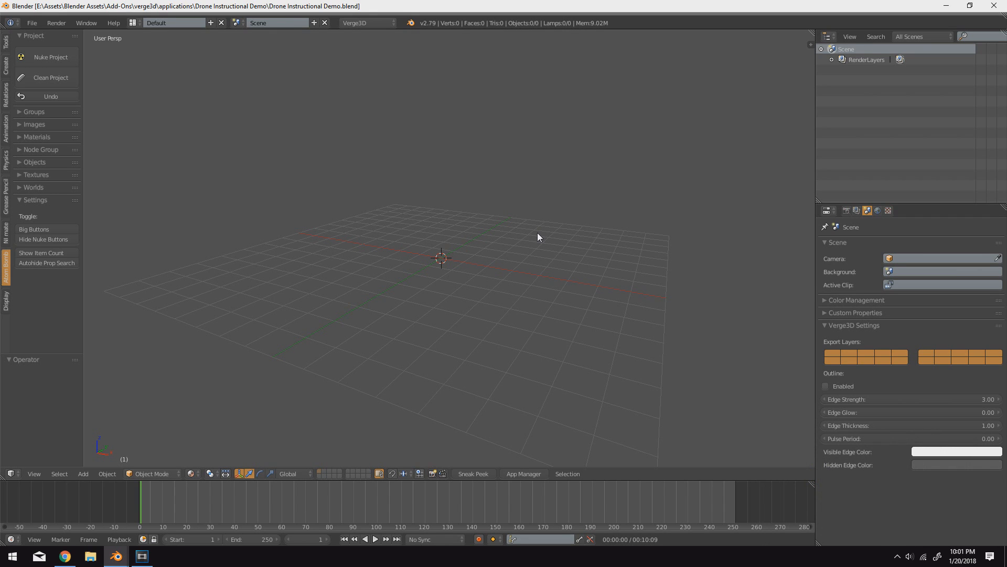
Append all objects, from Camera to Sun, from the Object folder of Drone Video.blend on the Desktop
left_click(32, 22)
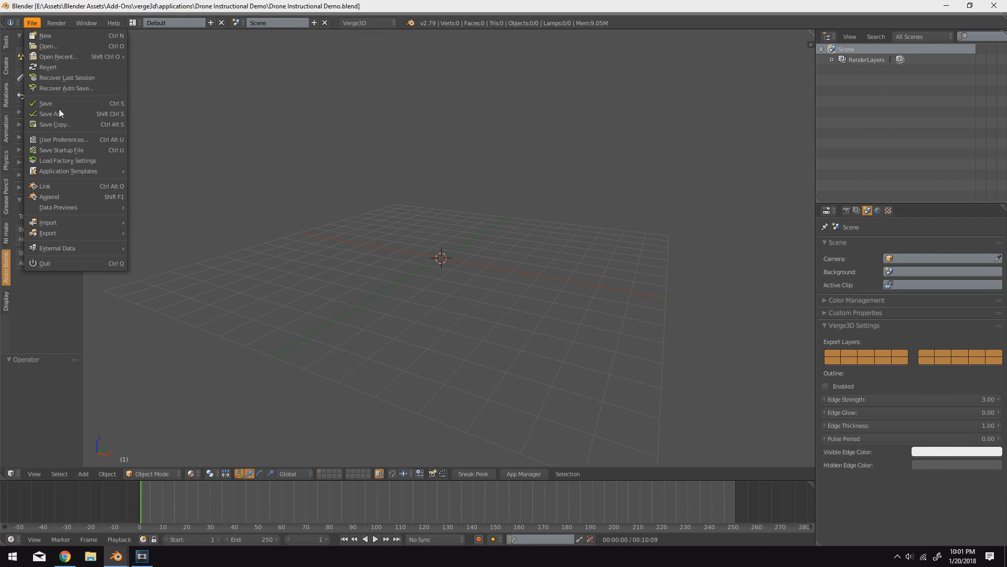
left_click(56, 197)
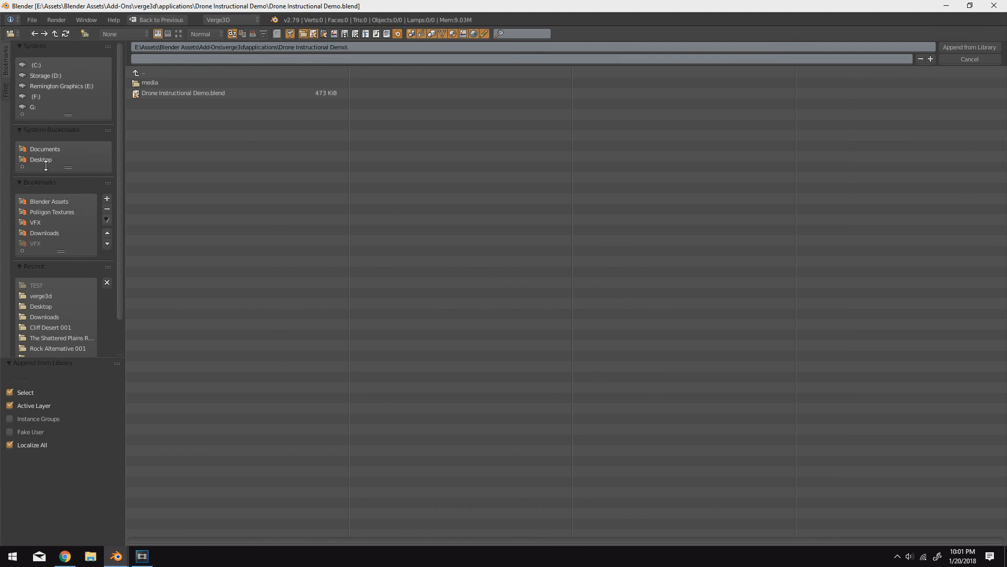
left_click(42, 159)
left_click(152, 146)
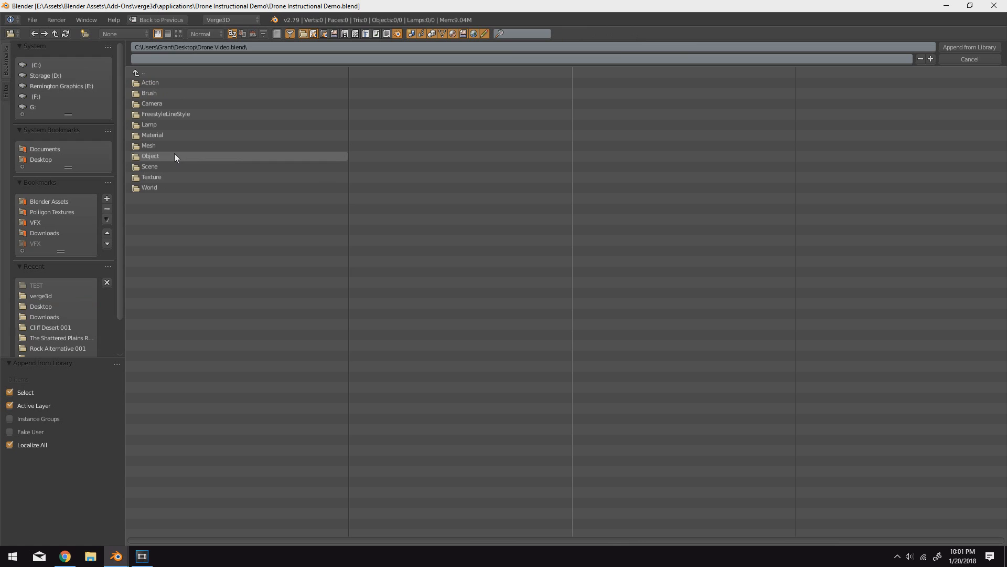
left_click(174, 156)
left_click(162, 84)
left_click_drag(162, 84, 266, 186)
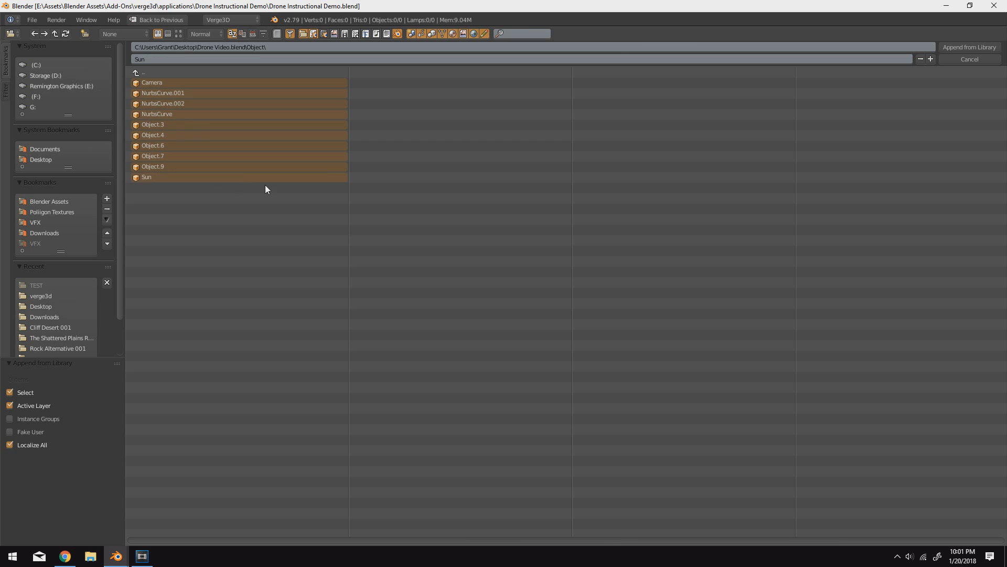
left_click(978, 48)
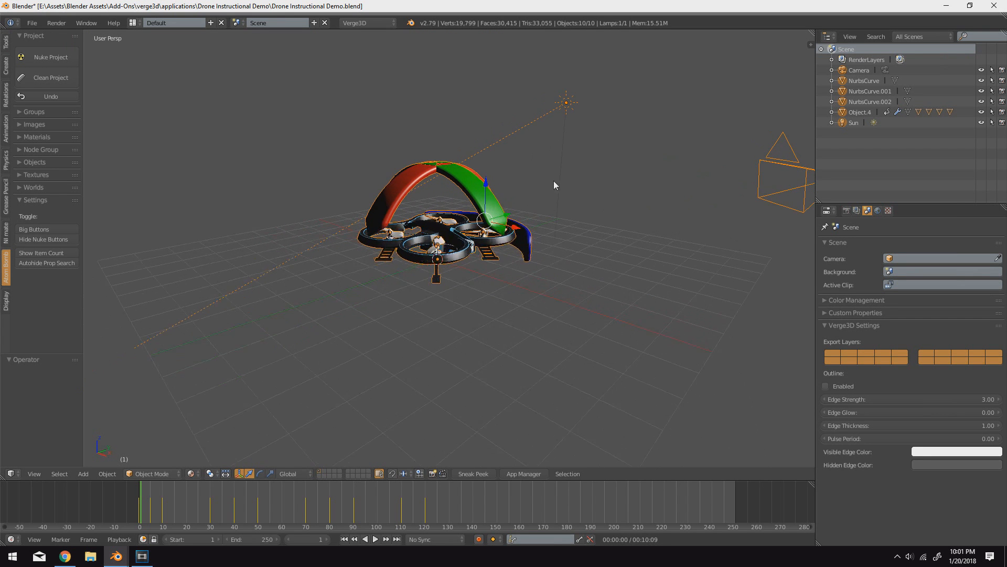
Append an additional data-block from another data folder of Drone Video.blend
left_click(32, 23)
left_click(65, 194)
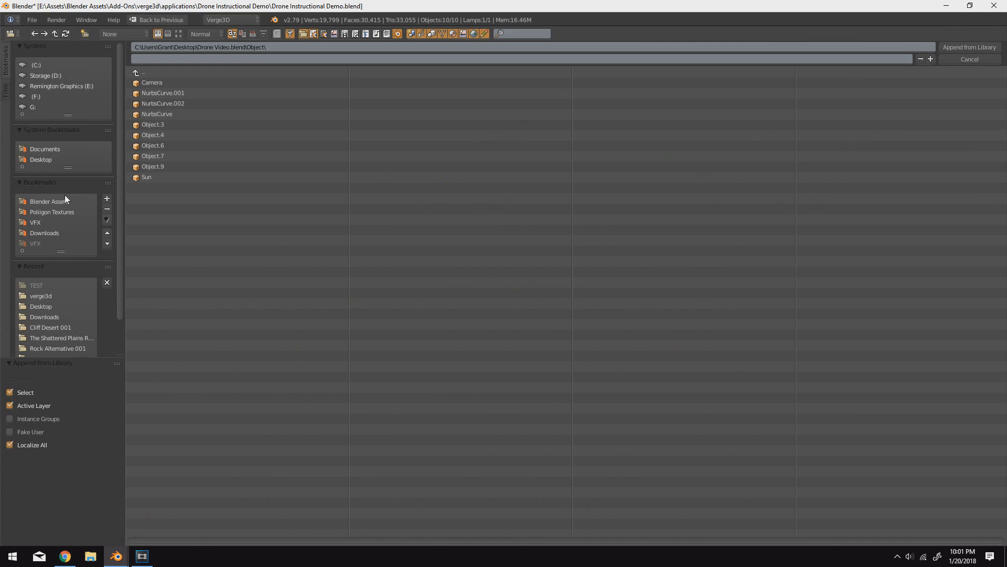
left_click(144, 73)
left_click(153, 187)
double_click(153, 83)
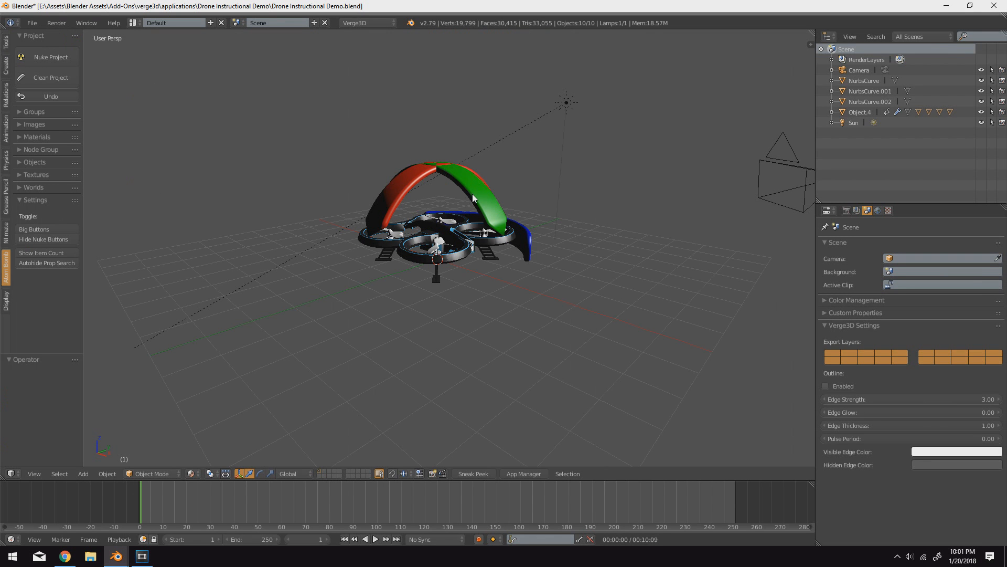
Rename the green arrow object NurbsCurve as Arrow_Pitch
middle_click_drag(539, 198, 495, 192)
scroll(493, 189, "up", 4)
middle_click_drag(495, 235, 514, 231)
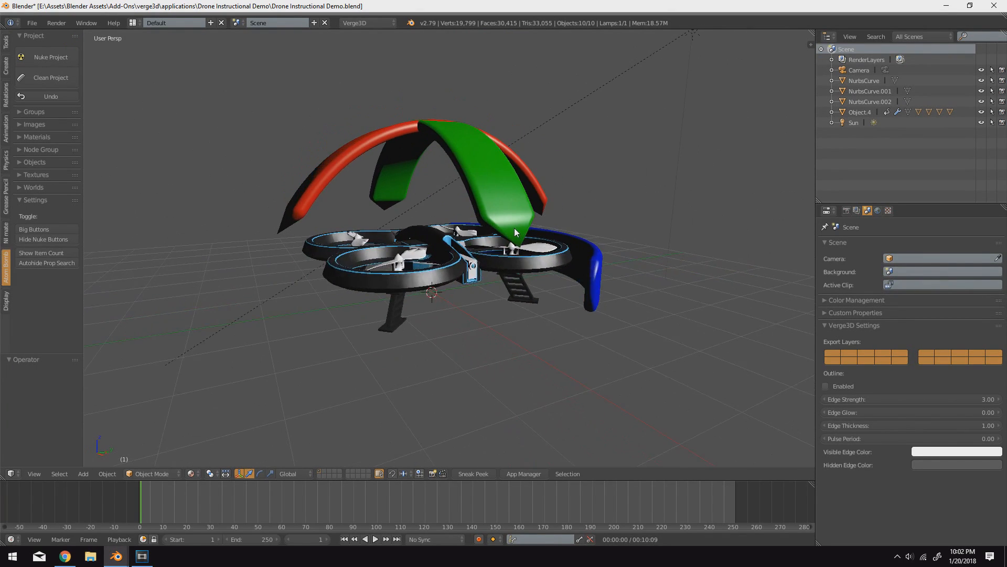
scroll(514, 230, "up", 2)
scroll(514, 229, "down", 2)
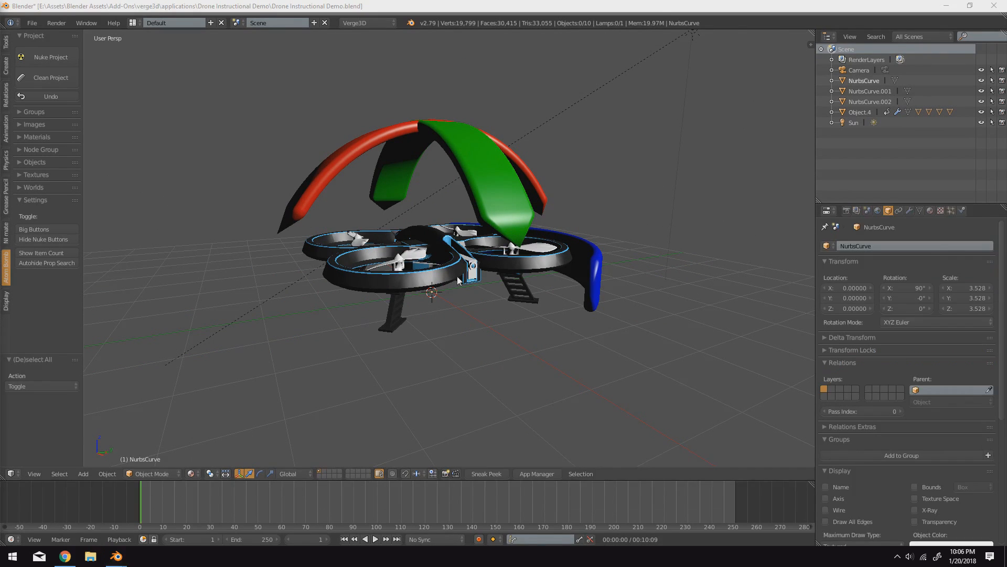
left_click(869, 80)
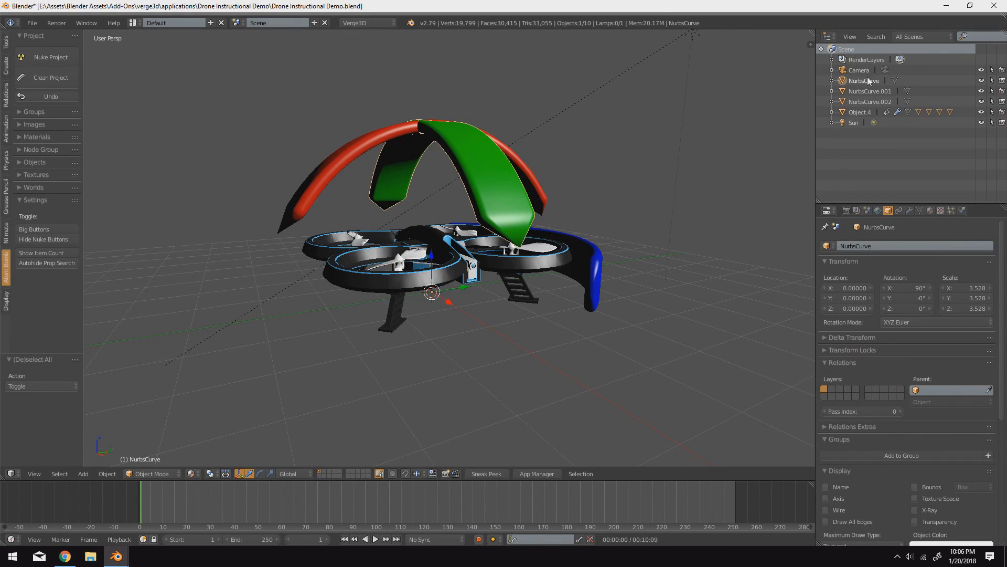
double_click(869, 80)
type("Arrow")
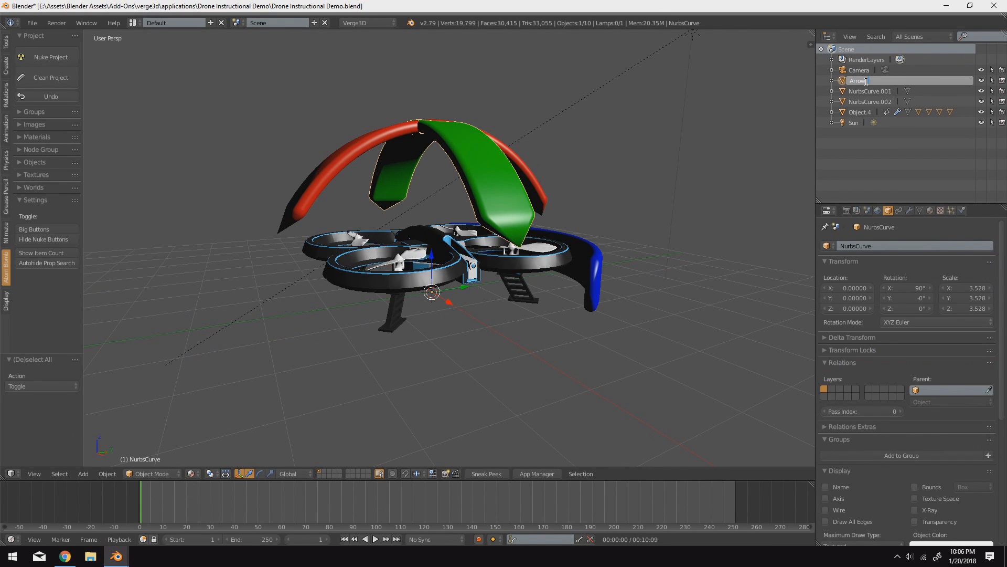
type("_Pitch")
key("Return")
Rename the red arrow NurbsCurve.001 as Arrow_Roll and the blue arrow NurbsCurve.002 as Arrow_Yaw
left_click(870, 90)
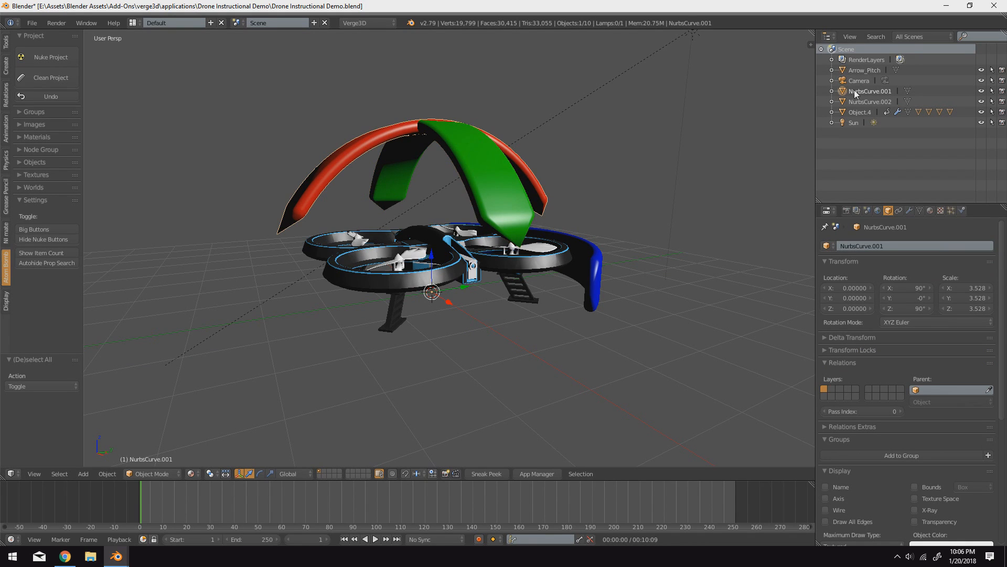
double_click(856, 90)
type("Arrow_Roll")
key("Return")
double_click(863, 101)
type("Arrow_Yaw")
key("Return")
Rename the quadcopter body Object.4 as Drone
double_click(863, 111)
type("Dro")
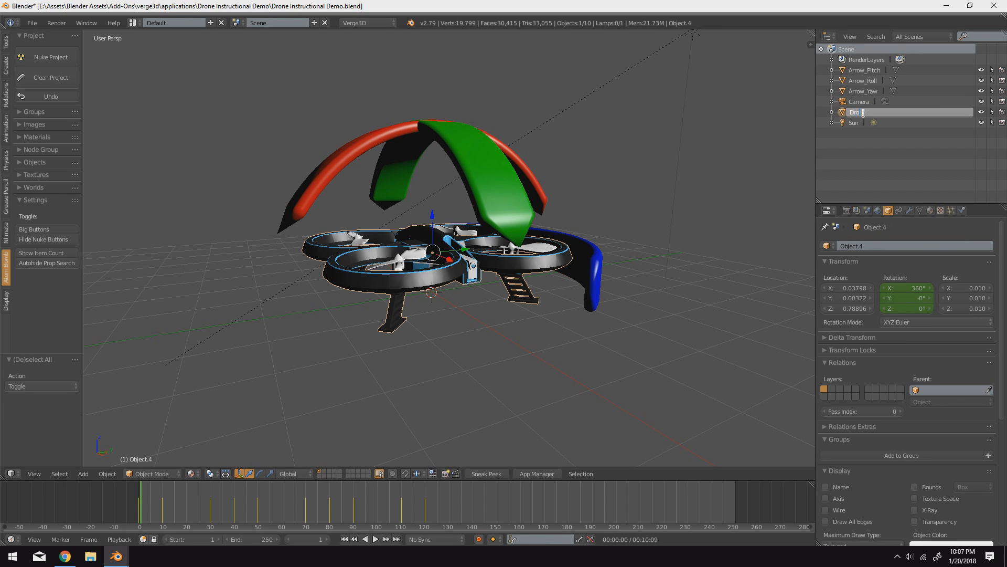
type("ne")
key("Return")
Rename the Drone's child propellers Object.6 as Prop 1 and Object.9 as Prop 2
right_click(543, 247)
left_click(832, 113)
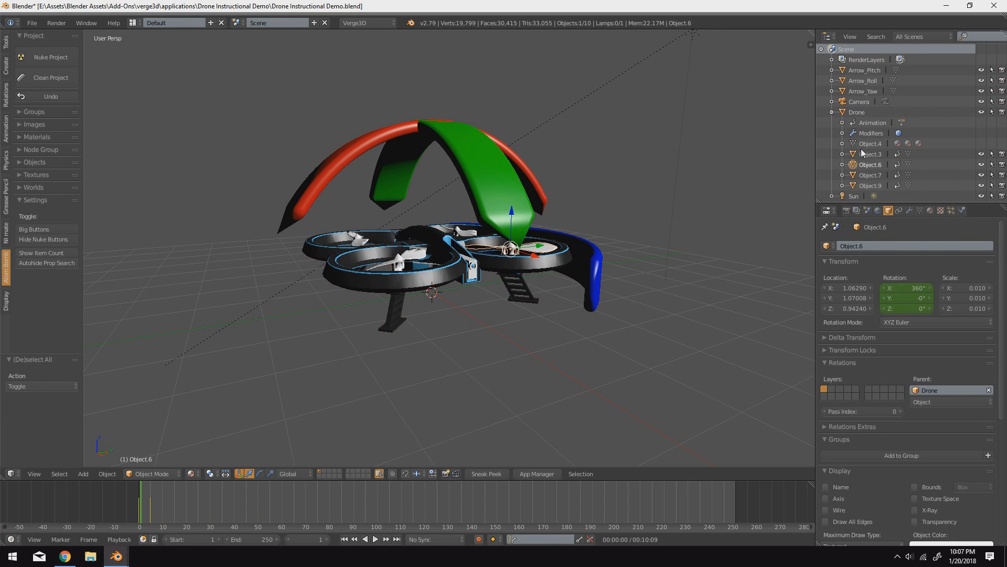
double_click(867, 164)
type("Prop 1")
key("Return")
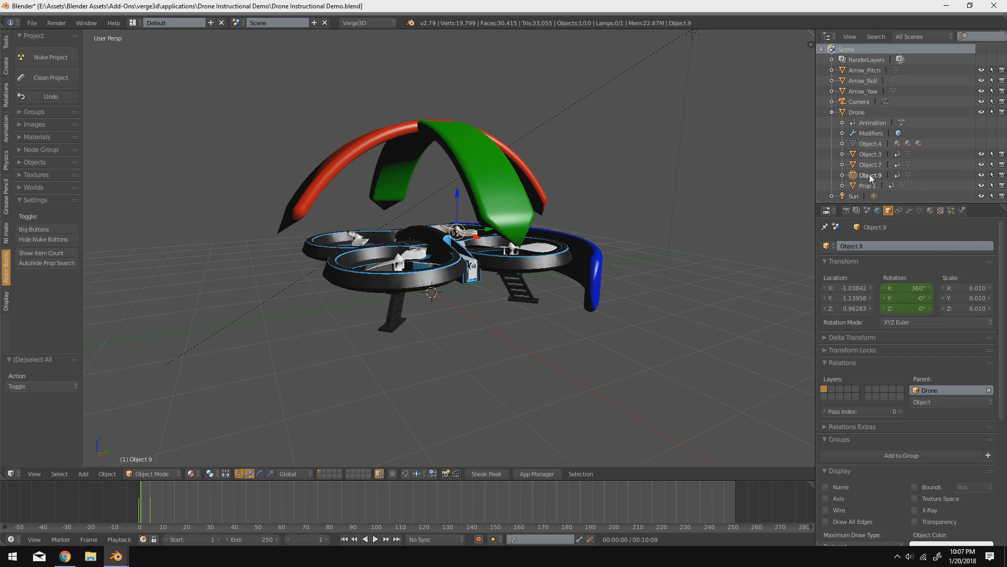
double_click(869, 174)
type("Prop 2")
key("Return")
Rename the propellers Object.7 as Prop 3 and Object.3 as Prop 4, and collapse the Drone hierarchy
double_click(869, 164)
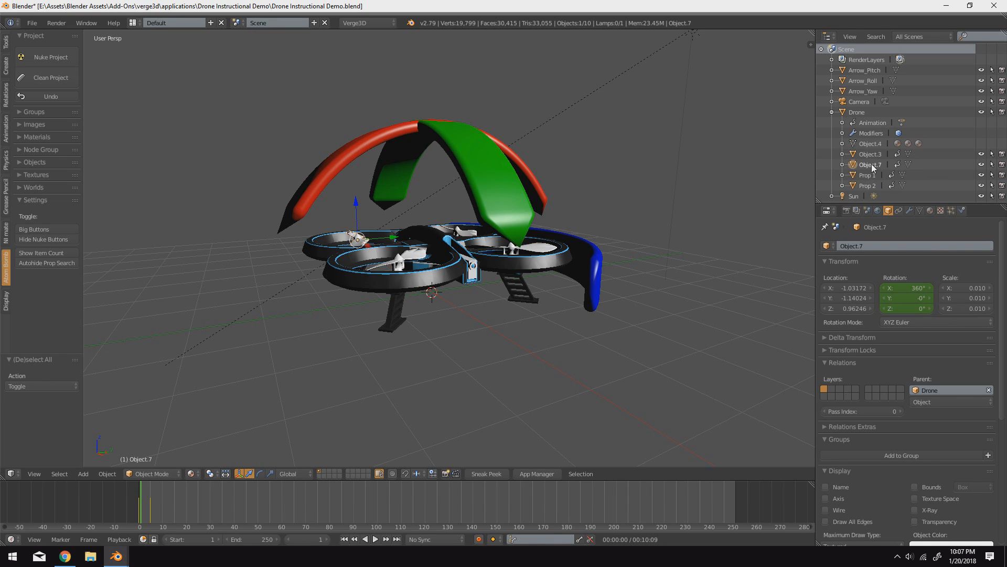
key("Return")
double_click(875, 153)
type("Prop 4")
key("Return")
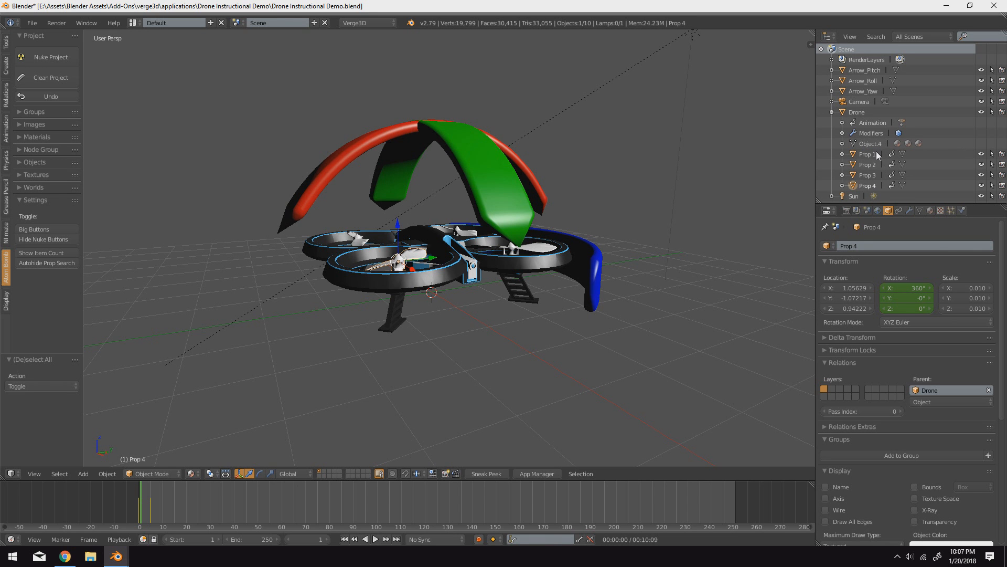
left_click(832, 112)
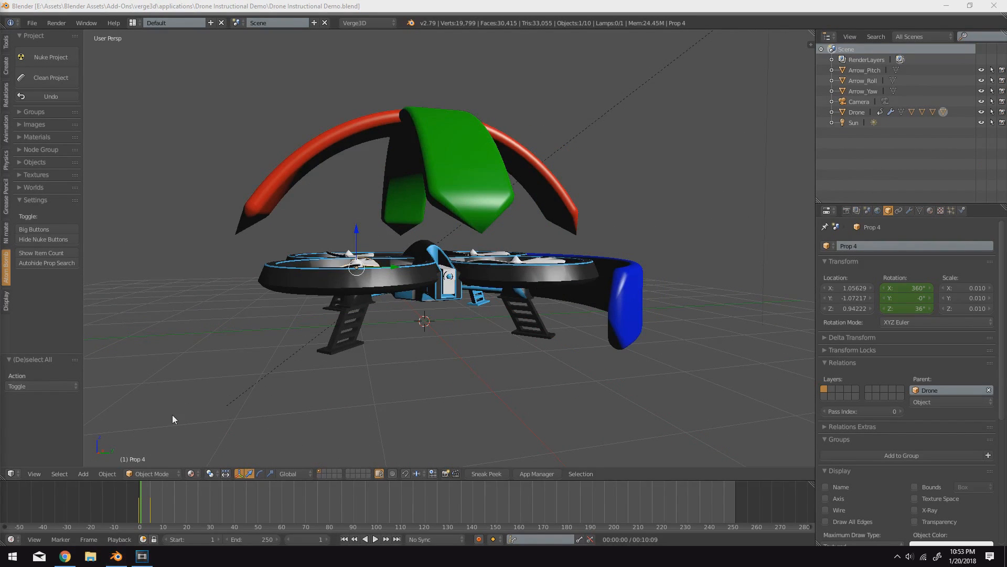
Set the current frame to 0 and save over Drone Instructional Demo.blend
left_click(135, 496)
middle_click_drag(393, 317, 464, 338)
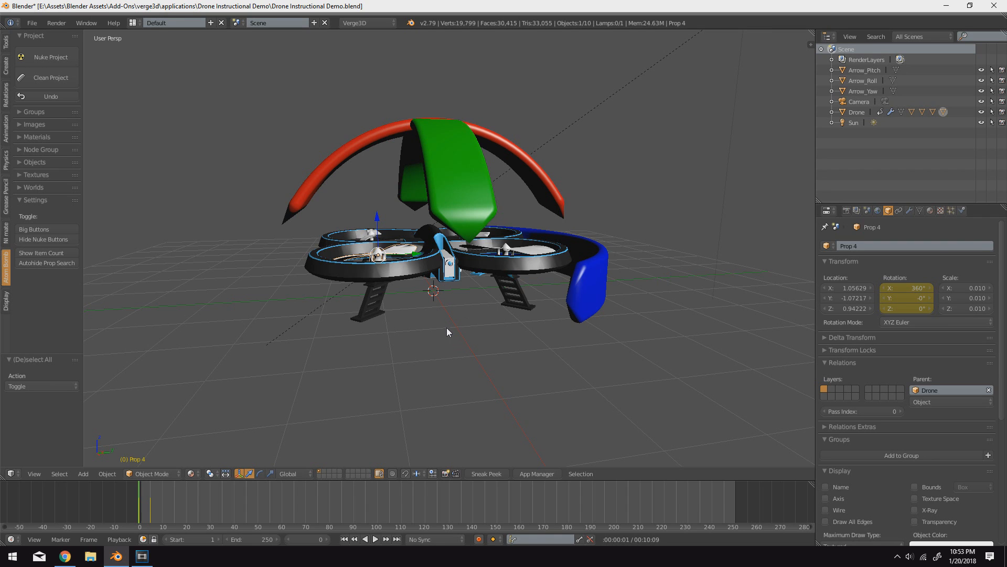
key("ctrl+s")
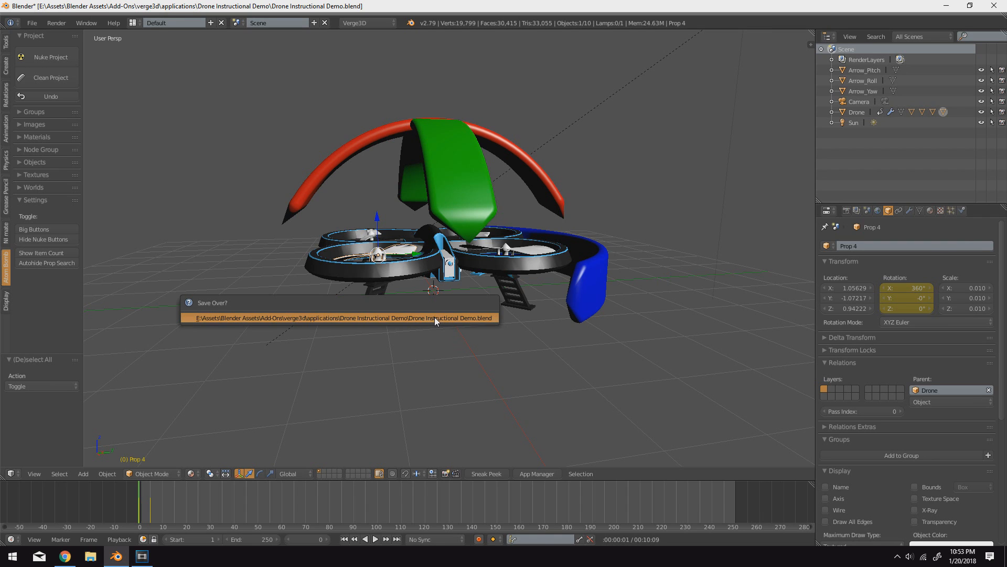
left_click(283, 318)
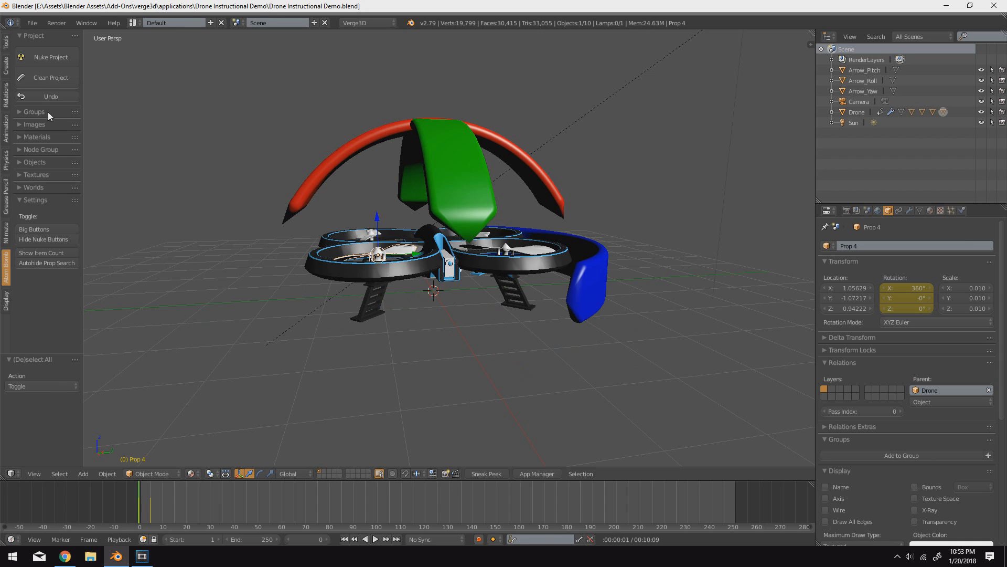
Export the scene as Verge3D glTF, overwriting Drone Instructional Demo.gltf in the app's folder
left_click(38, 24)
mouse_move(68, 238)
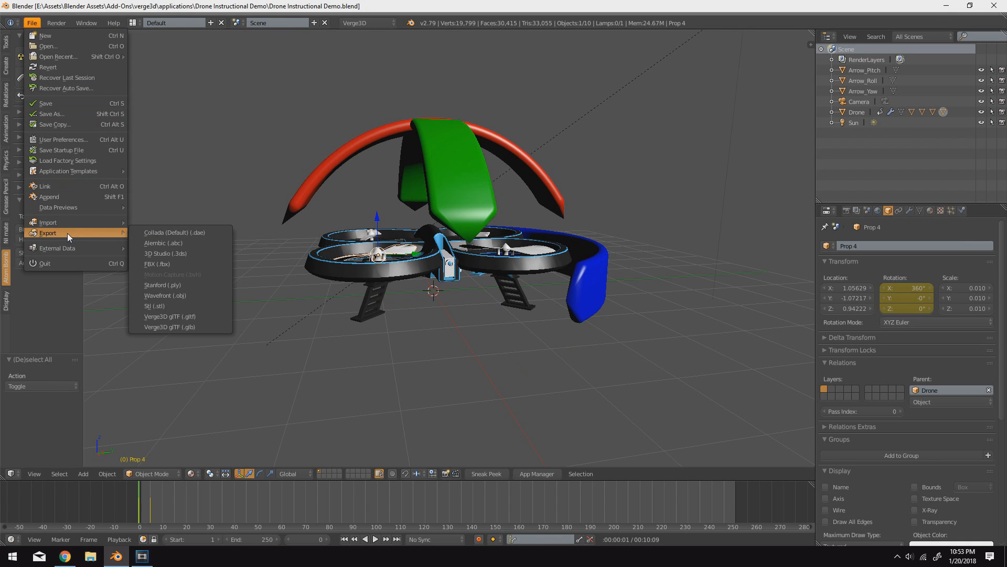
left_click(188, 318)
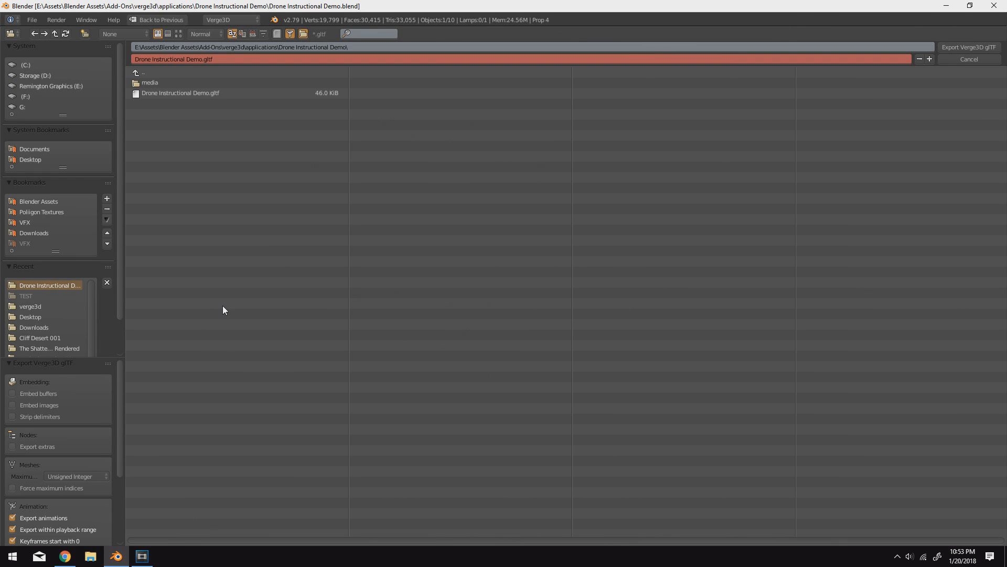
left_click(185, 96)
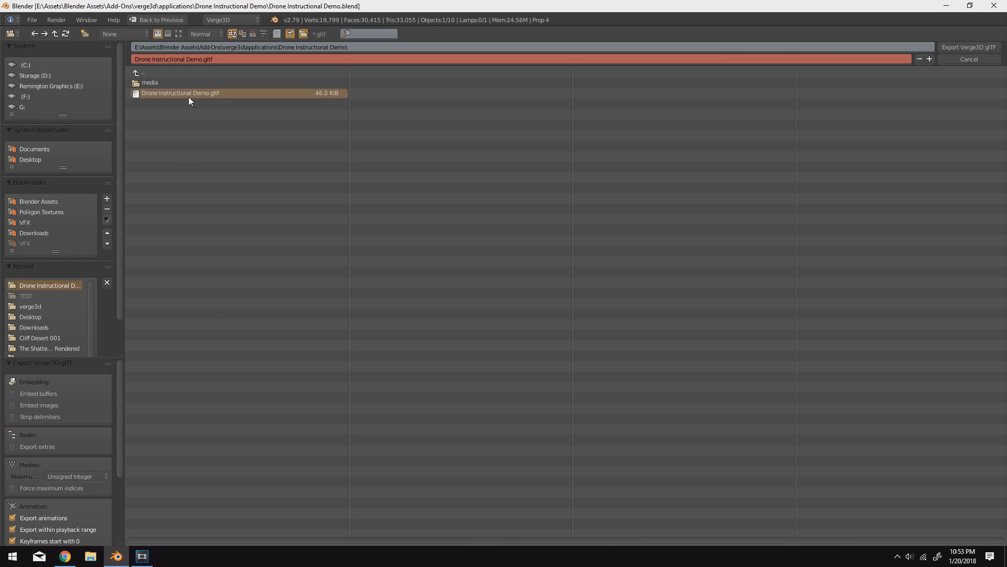
left_click(960, 49)
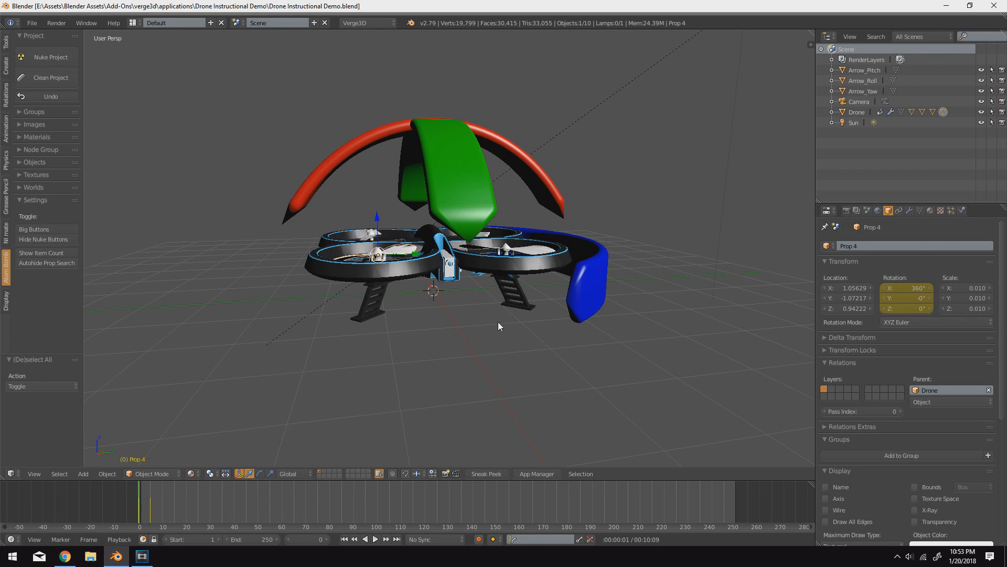
Switch to the Verge3D App Manager and open the Puzzles editor of Drone Instructional Demo
left_click(537, 473)
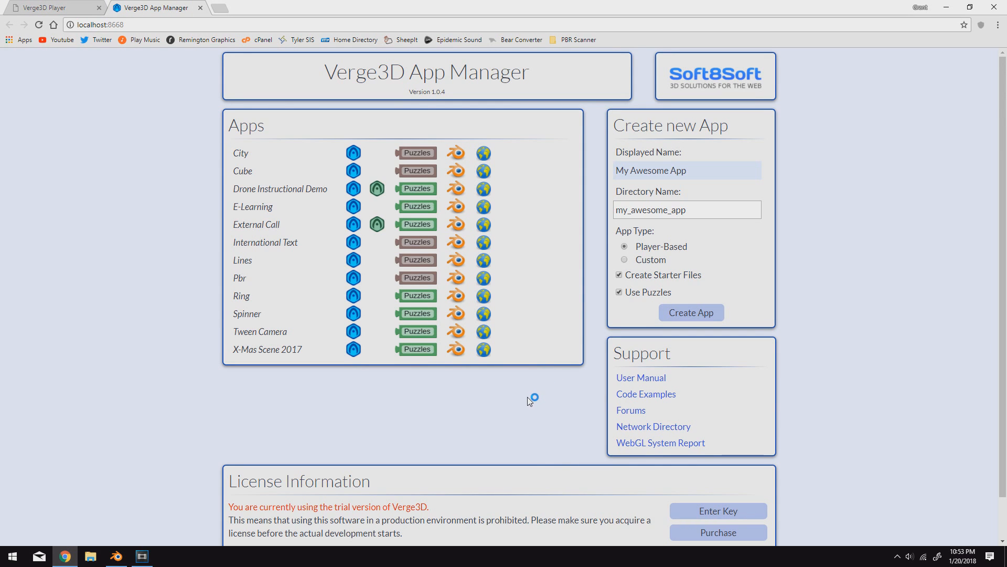
left_click(426, 189)
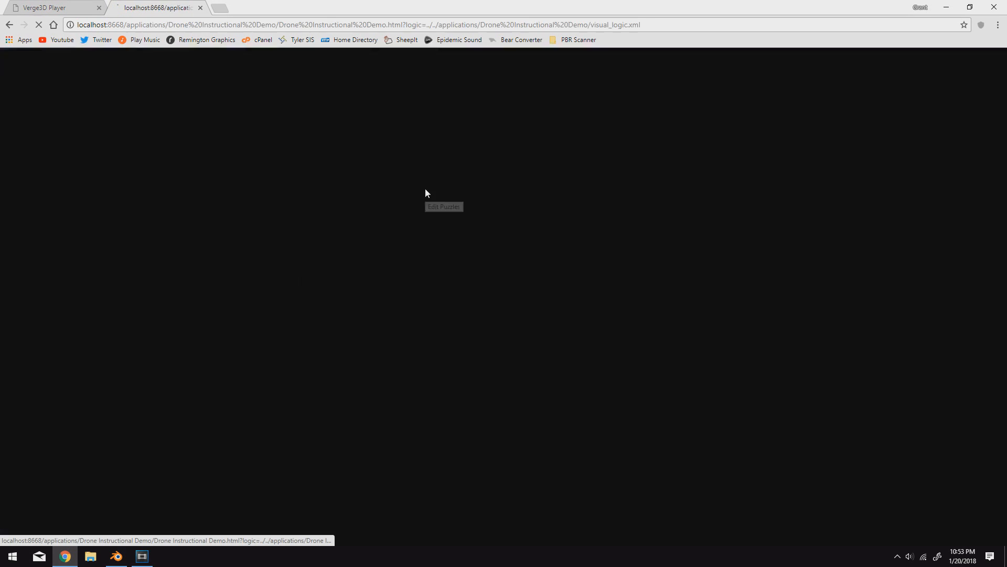
left_click_drag(499, 289, 599, 328)
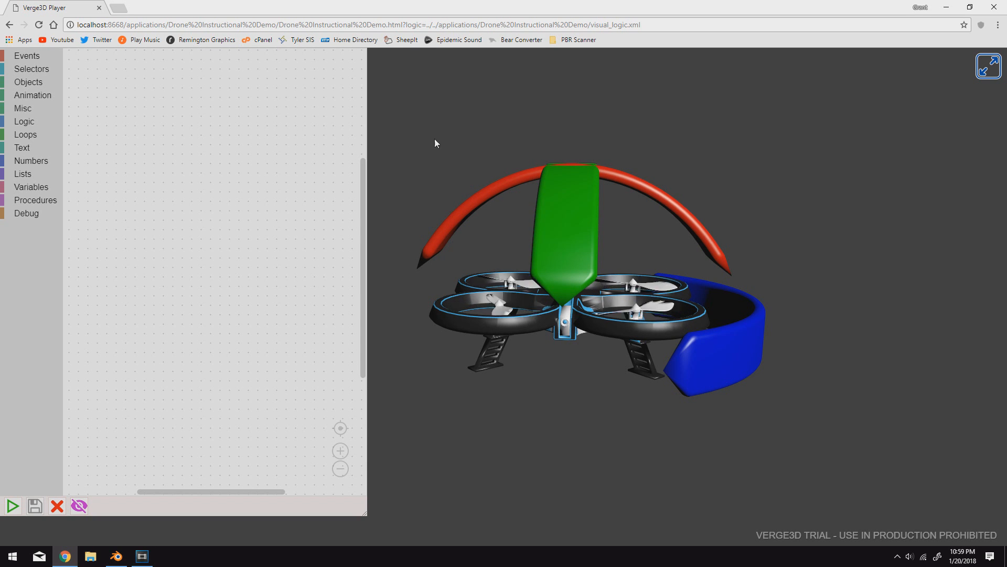
Add a "when clicked" event block to the empty puzzle workspace
left_click(47, 56)
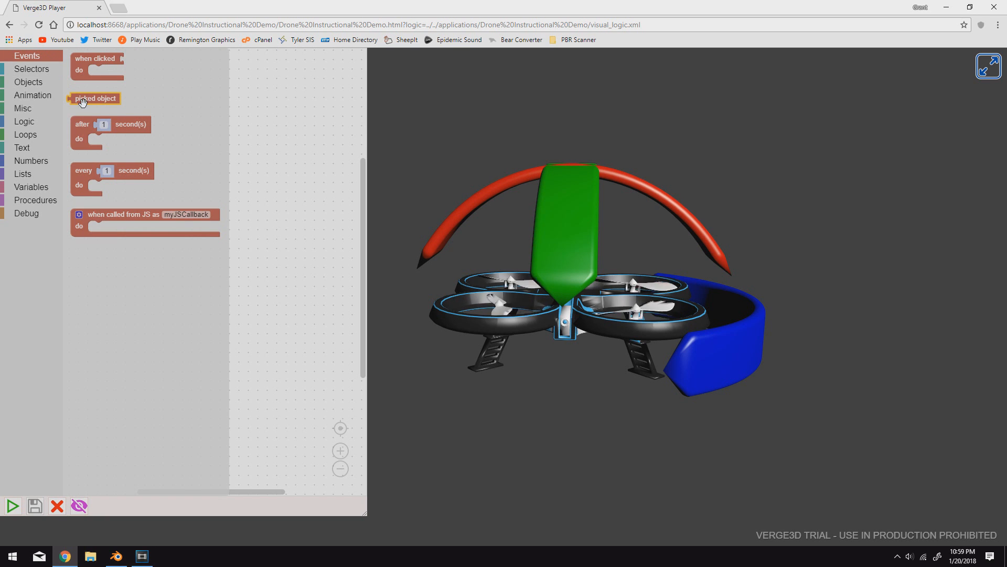
left_click(86, 69)
left_click_drag(81, 66, 165, 175)
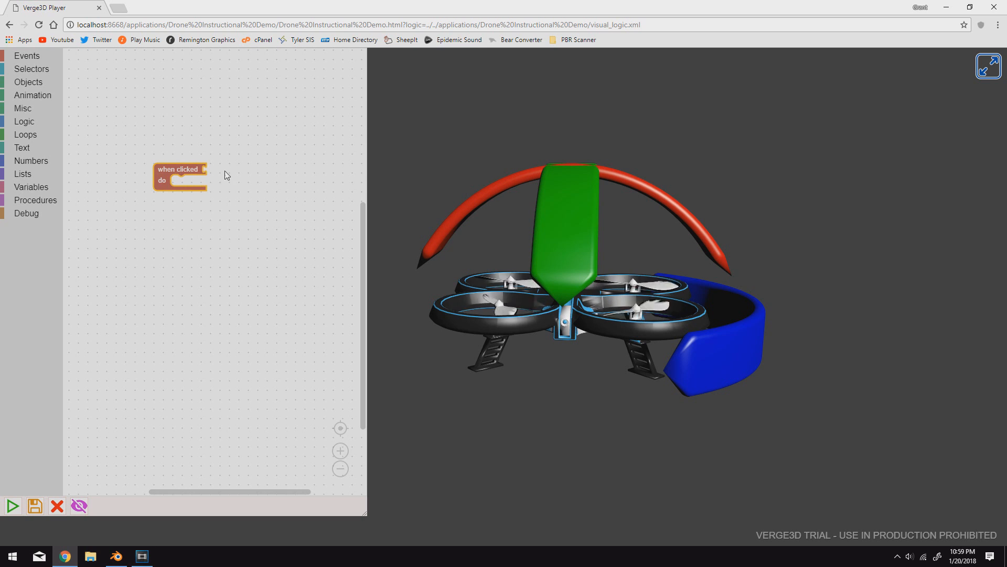
left_click(205, 169)
left_click(184, 187)
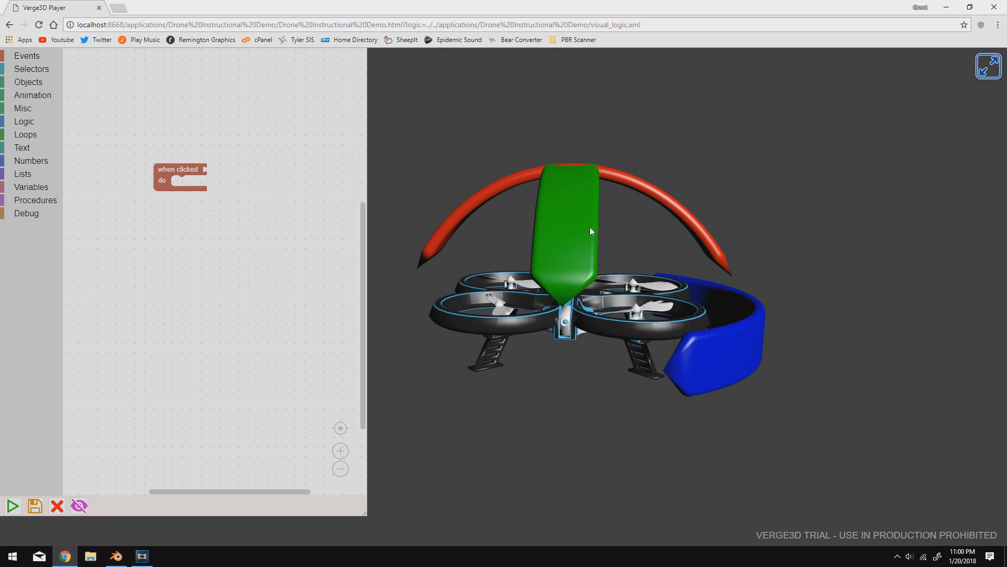
Attach an object selector set to Arrow_Pitch to the "when clicked" block
left_click(26, 83)
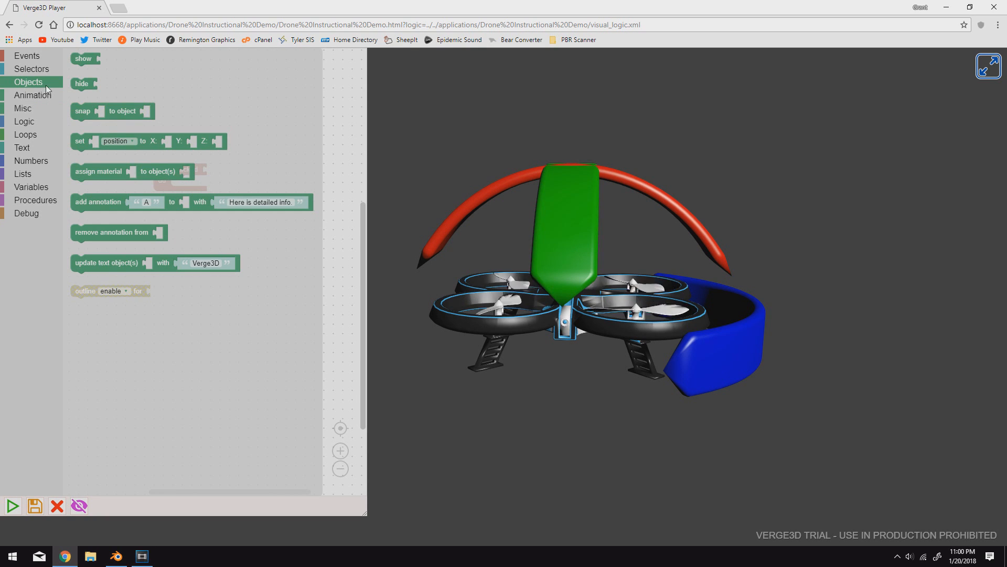
left_click(42, 74)
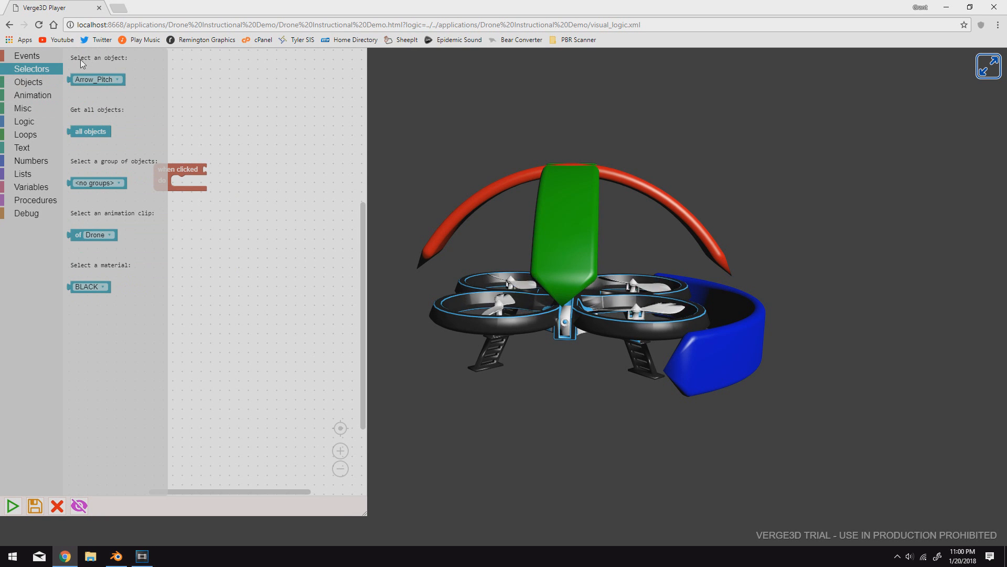
left_click_drag(73, 80, 210, 168)
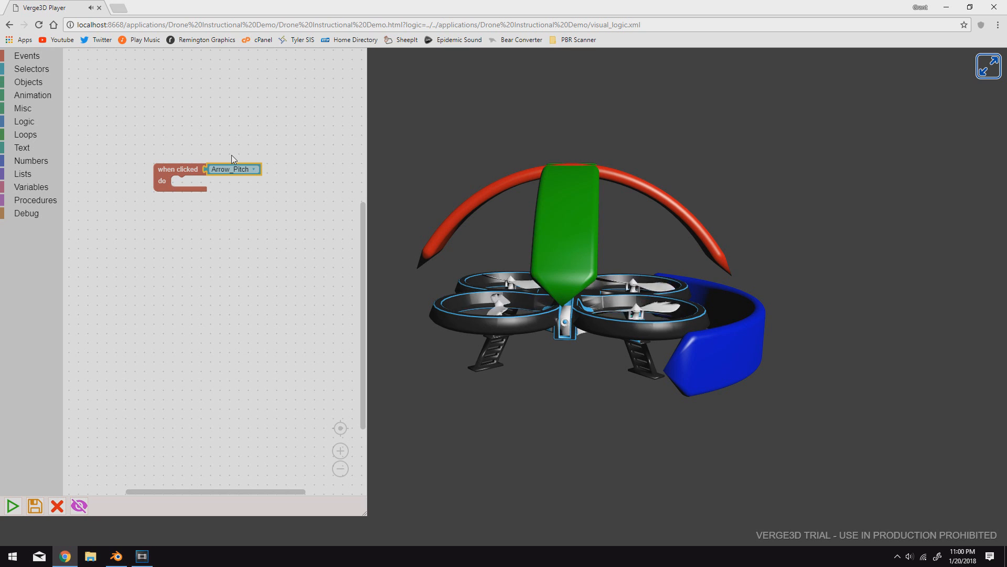
left_click(228, 172)
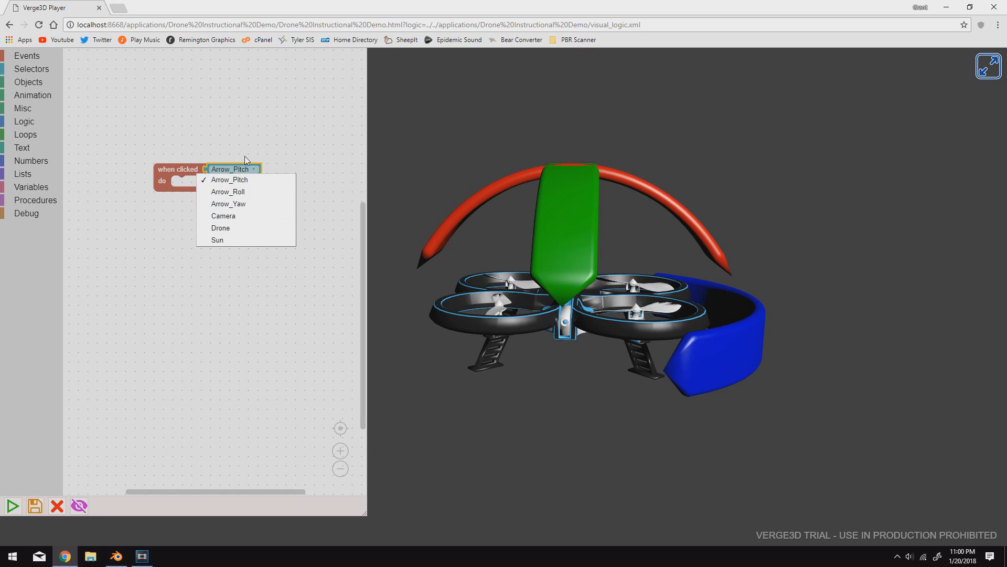
Place a "play animation" block with from, to and reversed settings in the "when clicked" block's do slot
left_click_drag(575, 211, 606, 219)
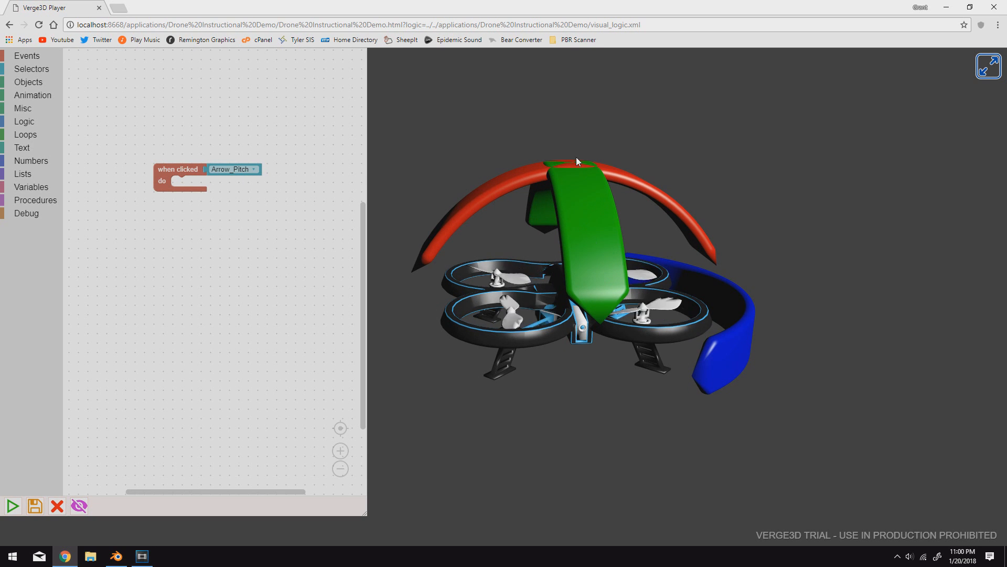
left_click_drag(181, 184, 179, 191)
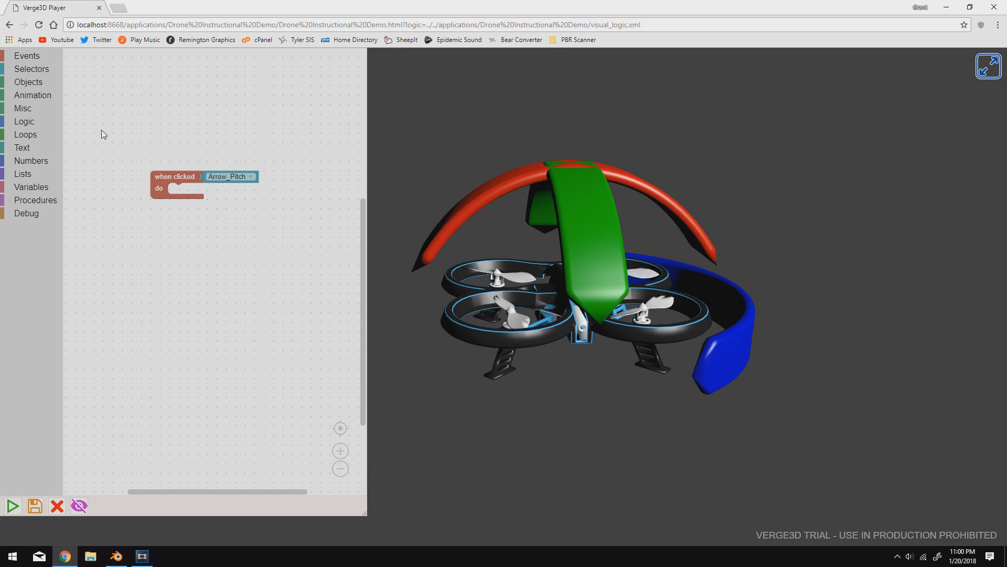
left_click(40, 96)
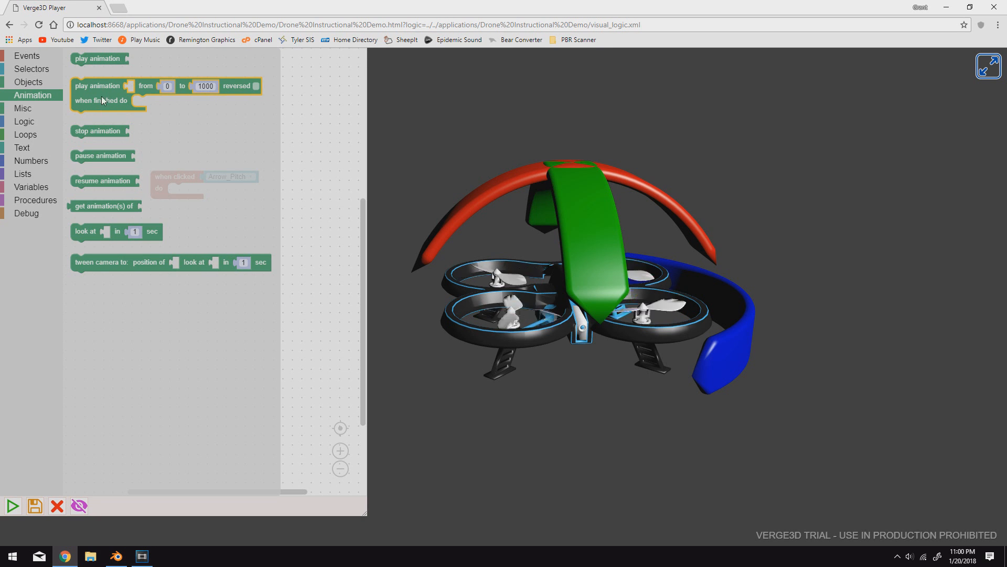
left_click_drag(102, 105, 187, 197)
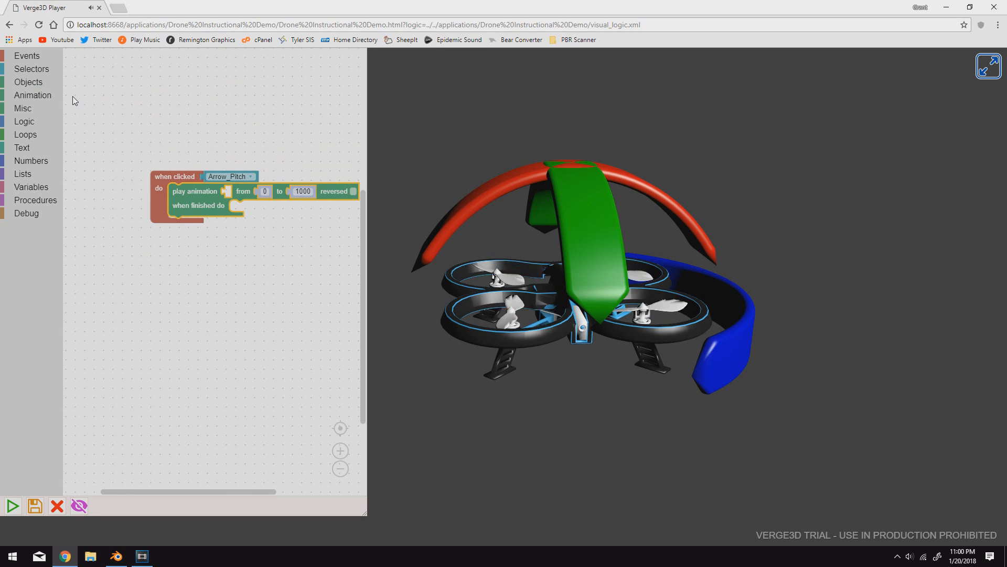
Attach an animation clip selector set to Drone to the "play animation" block and move the puzzle so the whole block is in view
left_click(42, 69)
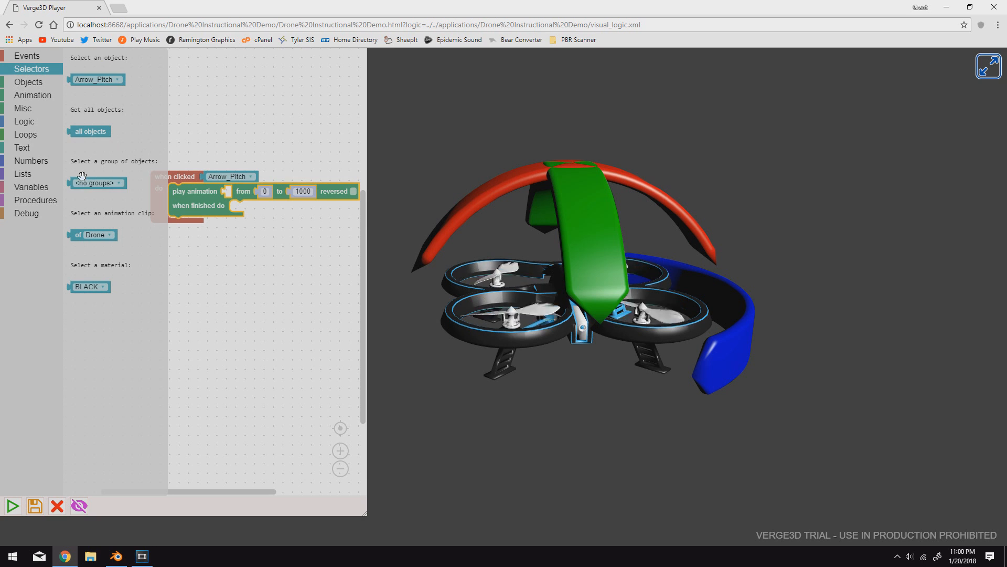
left_click_drag(77, 239, 232, 195)
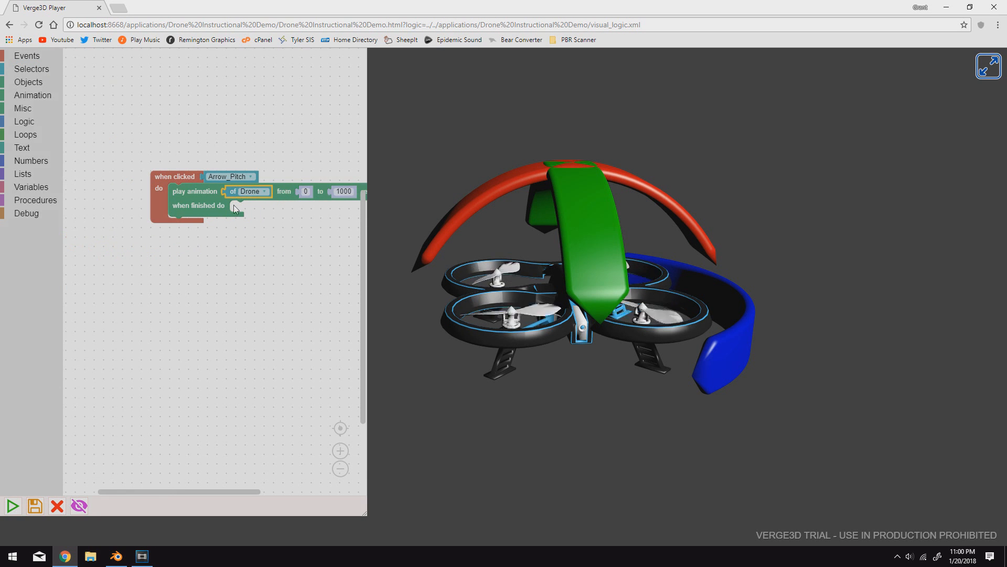
left_click_drag(227, 240, 170, 244)
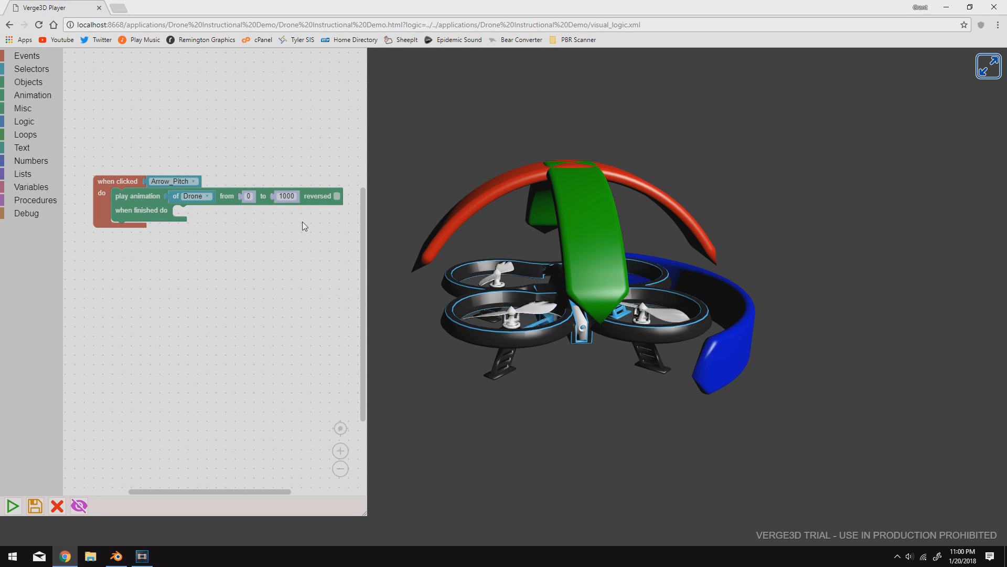
left_click(200, 196)
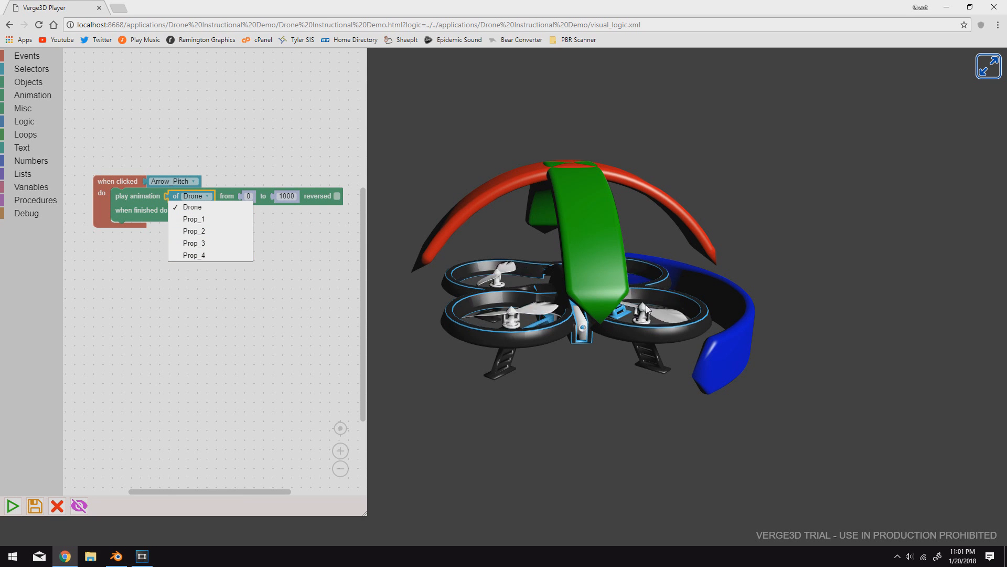
left_click(193, 206)
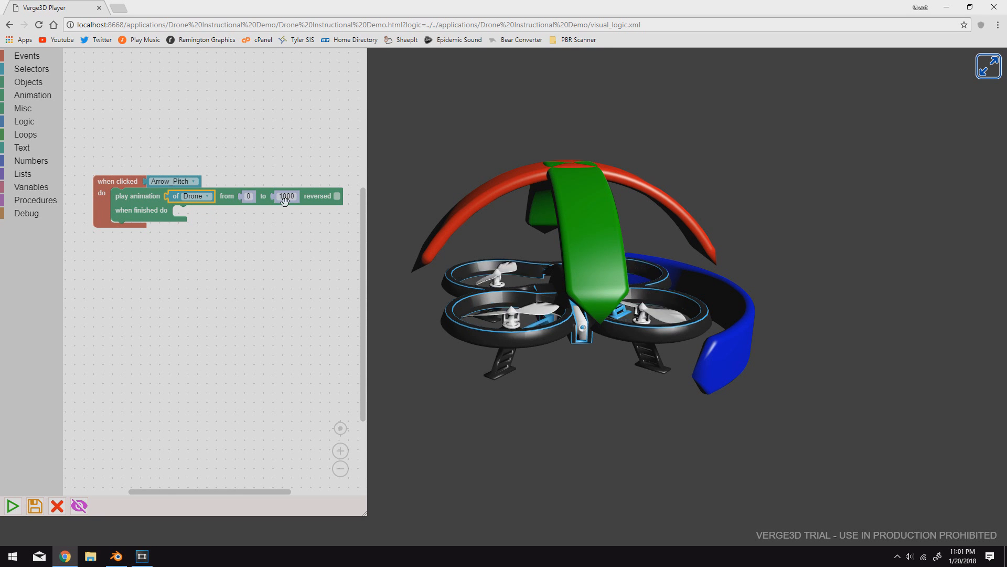
Check the drone's pitch keyframes in Blender up to frame 40 and set the Arrow_Pitch animation in Puzzles to end at 40
left_click(126, 556)
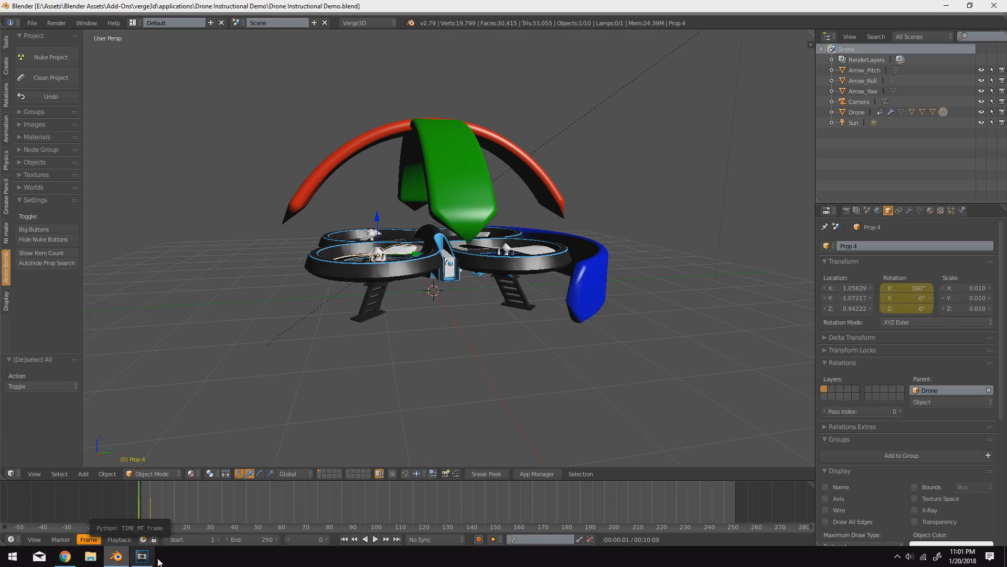
right_click(407, 268)
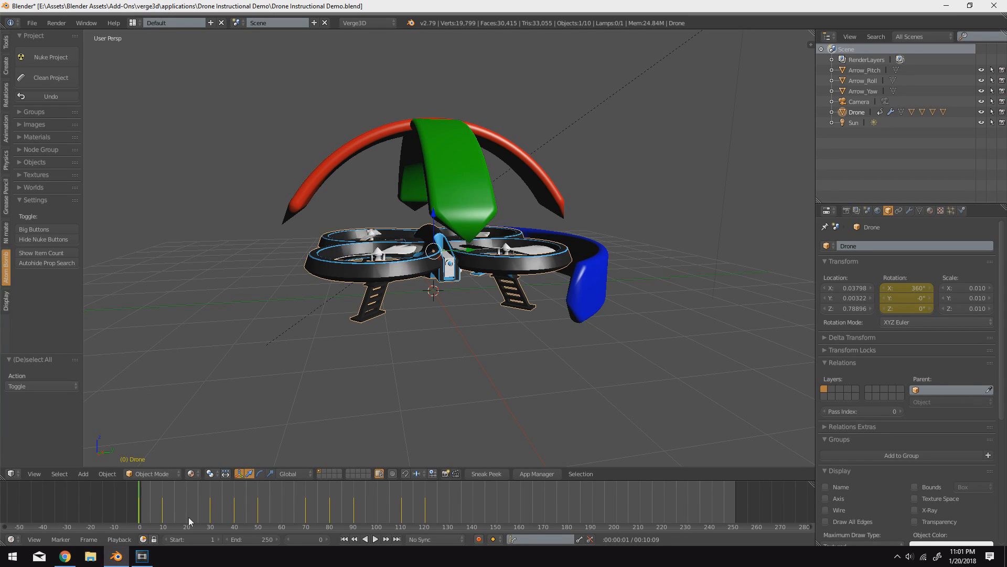
key("alt+a")
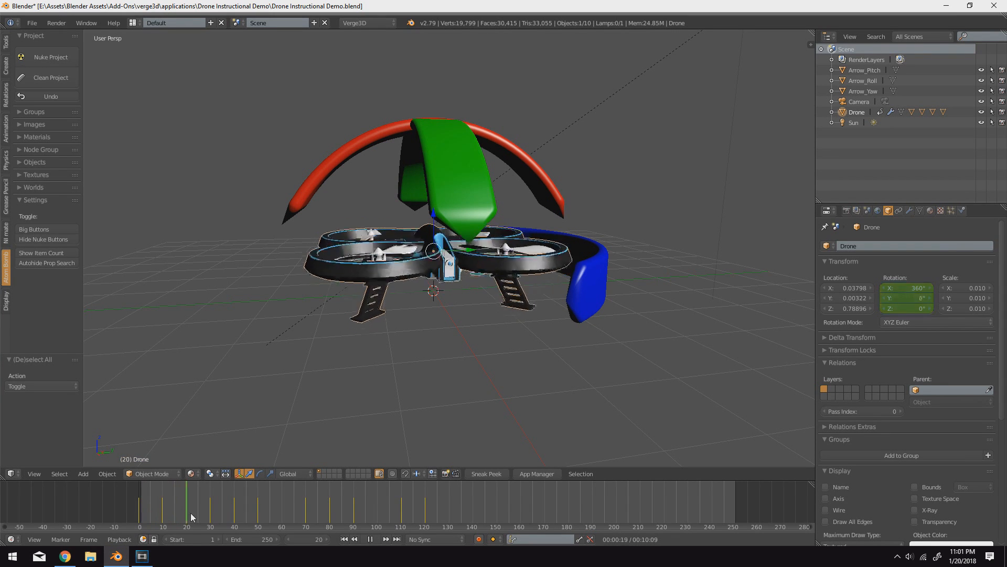
mouse_move(243, 517)
left_mouse_down()
mouse_move(139, 514)
mouse_move(234, 521)
left_mouse_up()
left_click(65, 556)
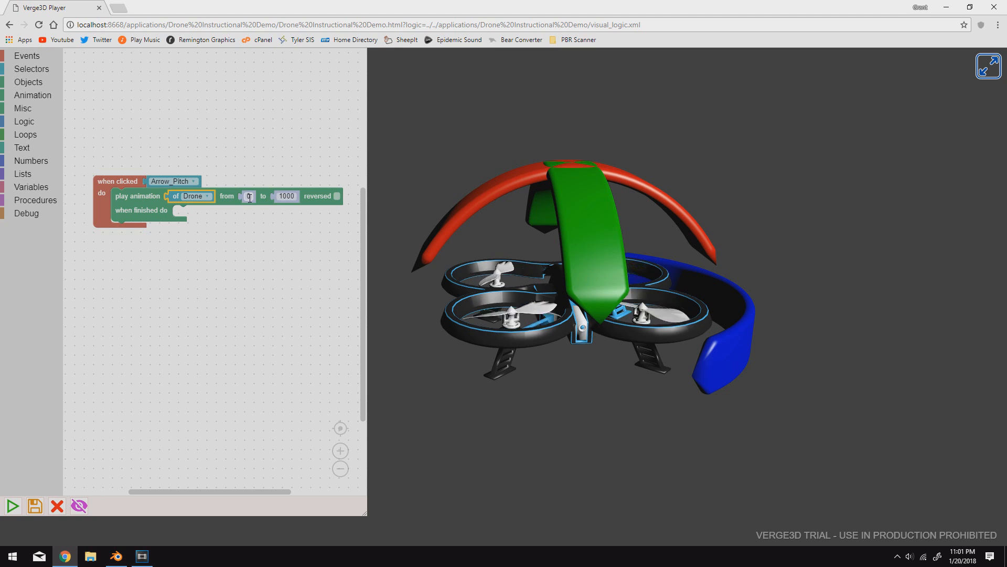
type("40")
left_click(279, 255)
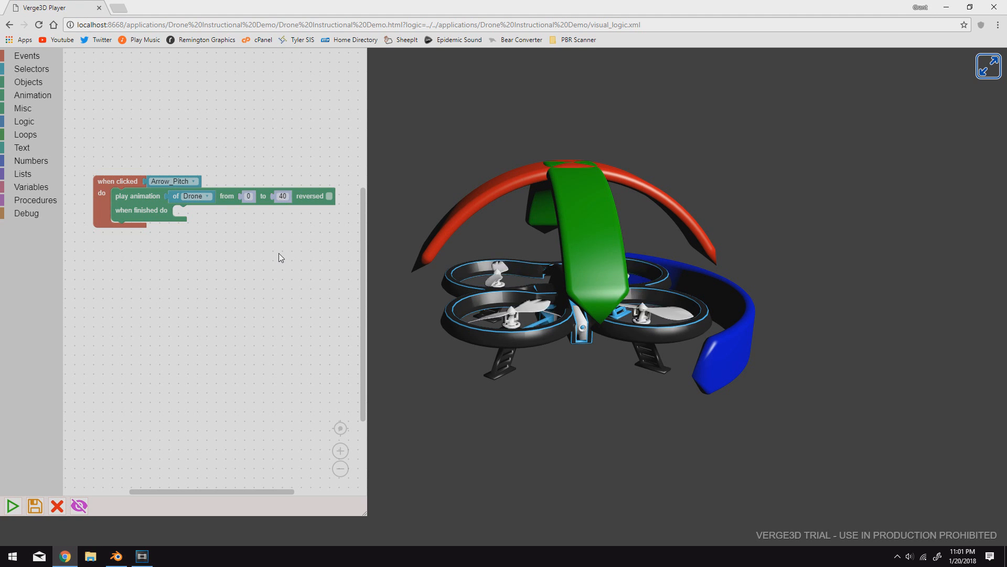
Save and run the puzzles, and test the green pitch arrow in the 3D preview from different angles
left_click(34, 506)
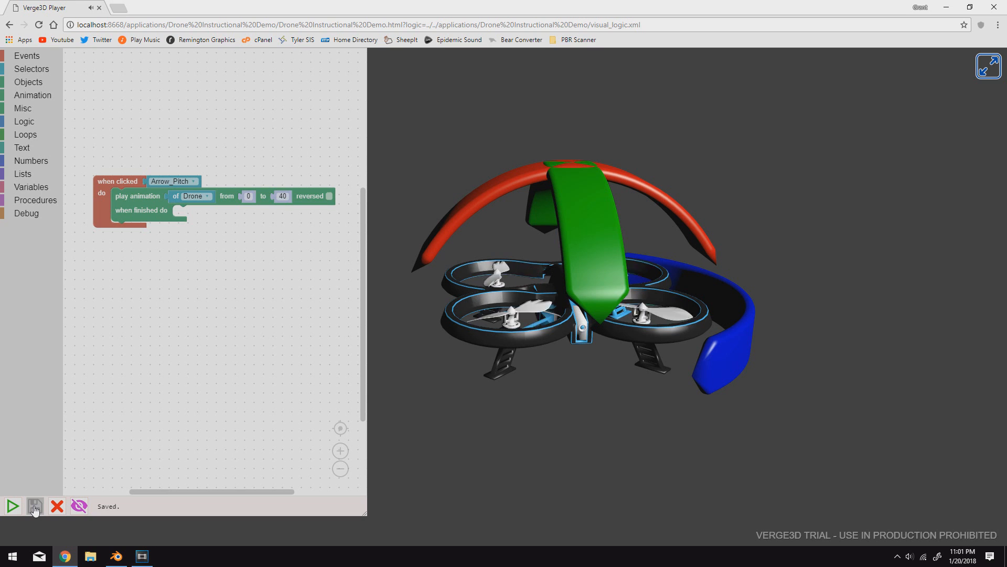
left_click(13, 506)
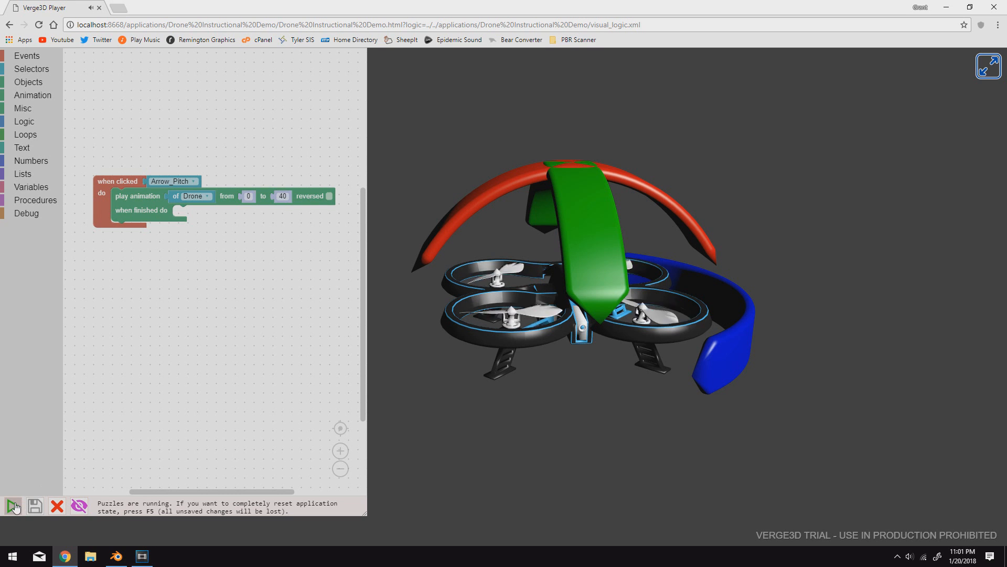
left_click(598, 212)
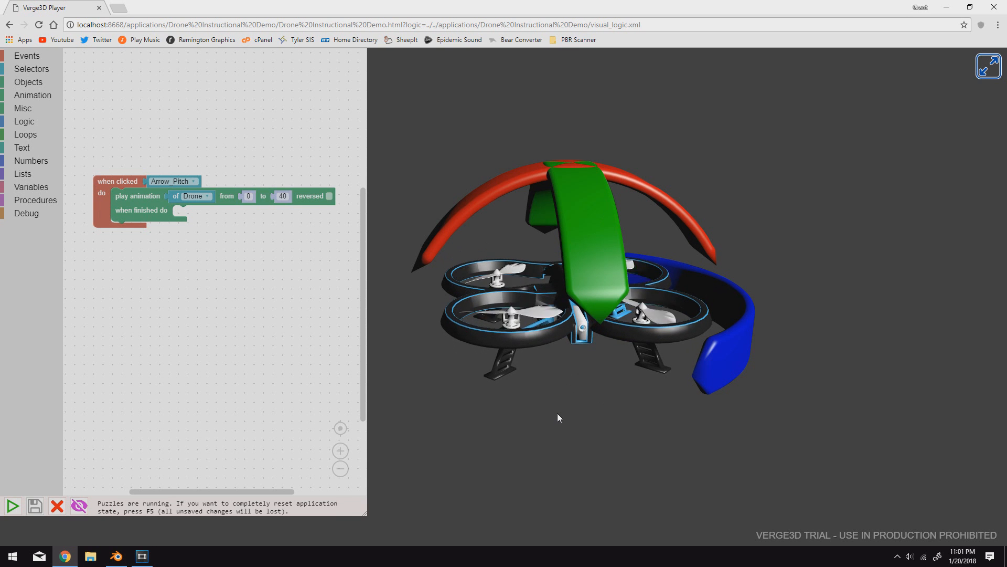
left_click_drag(574, 419, 626, 398)
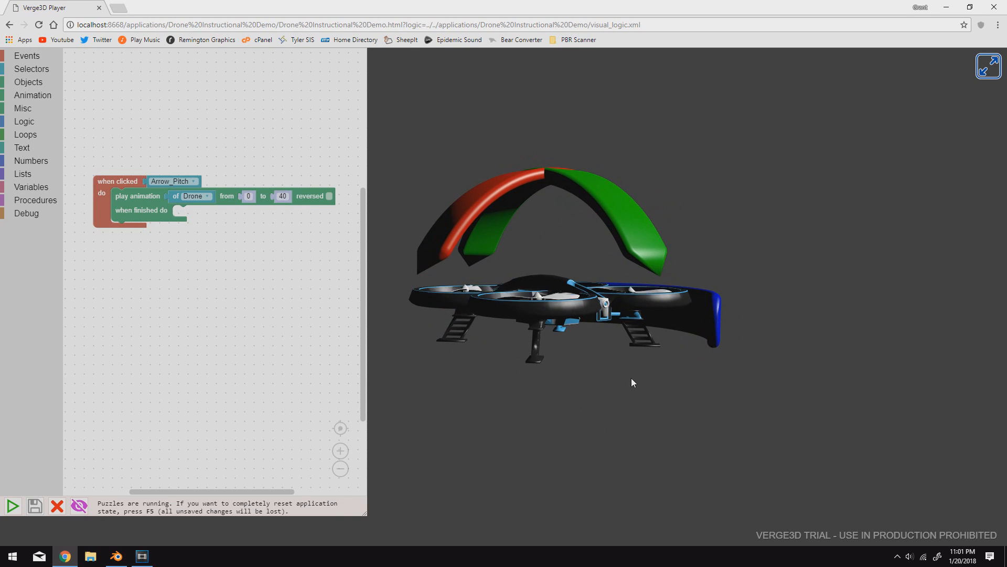
left_click_drag(646, 255, 609, 269)
left_click(610, 221)
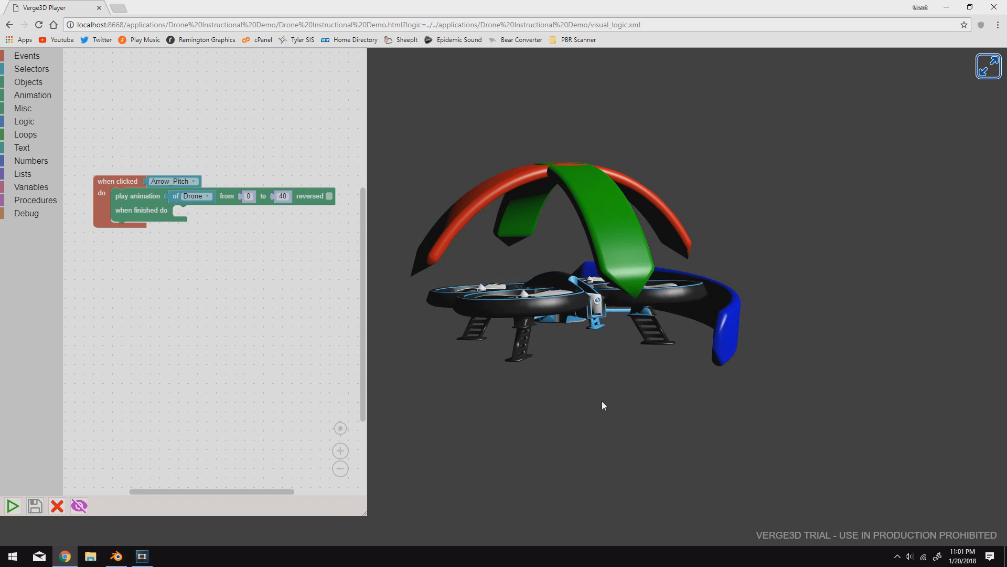
left_click(627, 259)
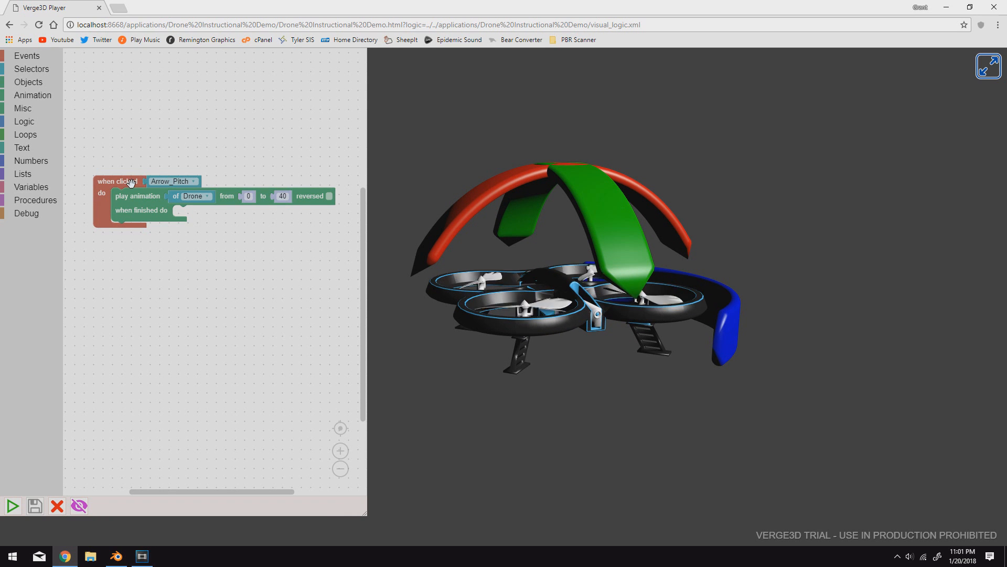
Duplicate the Arrow_Pitch "when clicked" puzzle, arrange the two puzzles one below the other and set the lower one's object to Arrow_Roll
left_click(137, 205)
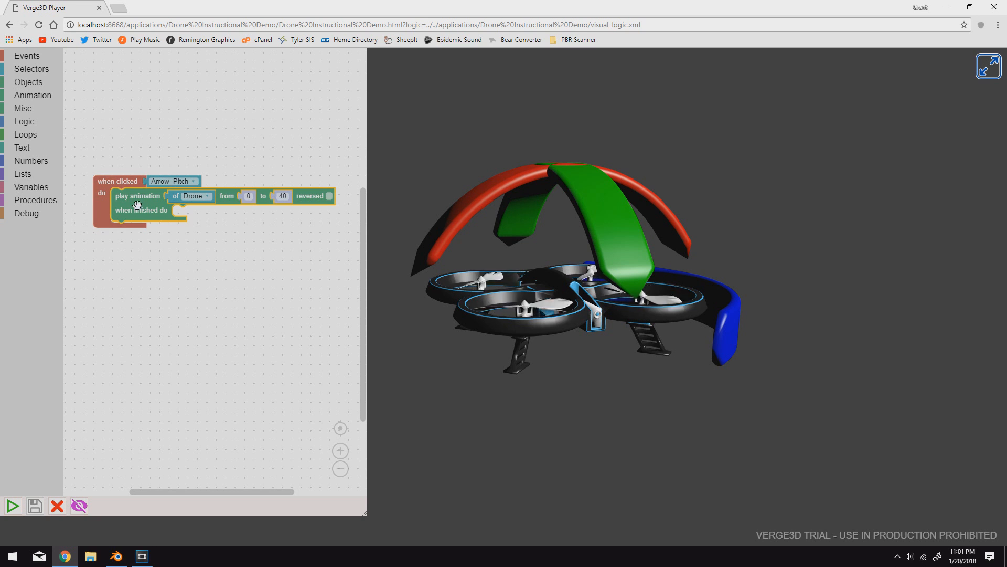
left_click(168, 183)
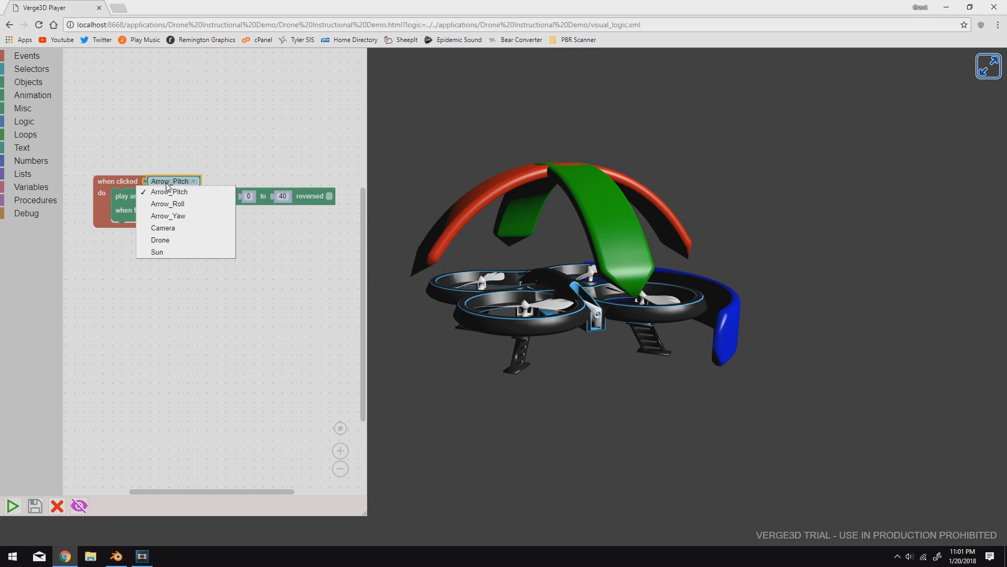
left_click(111, 182)
key("ctrl+v")
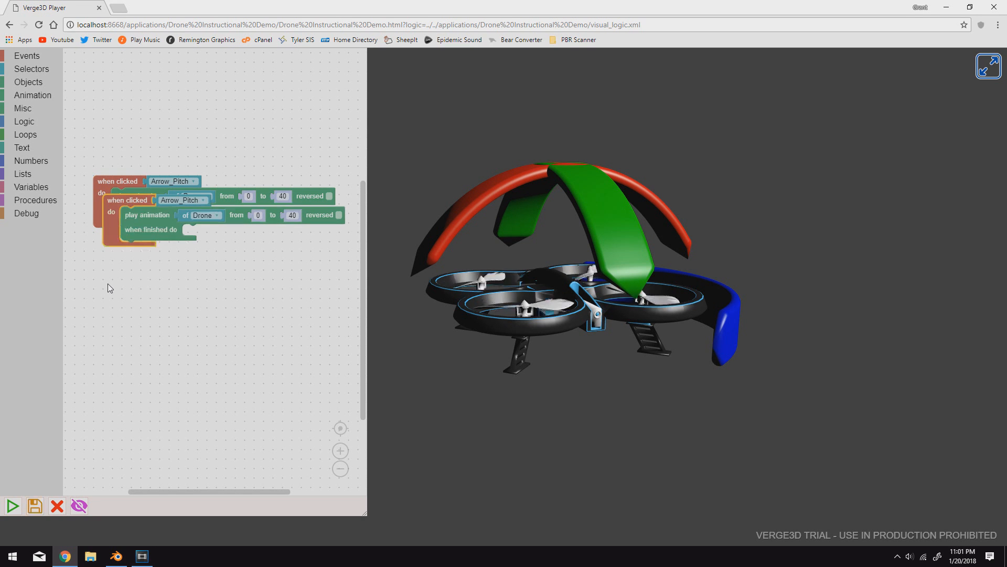
left_click_drag(120, 203, 109, 183)
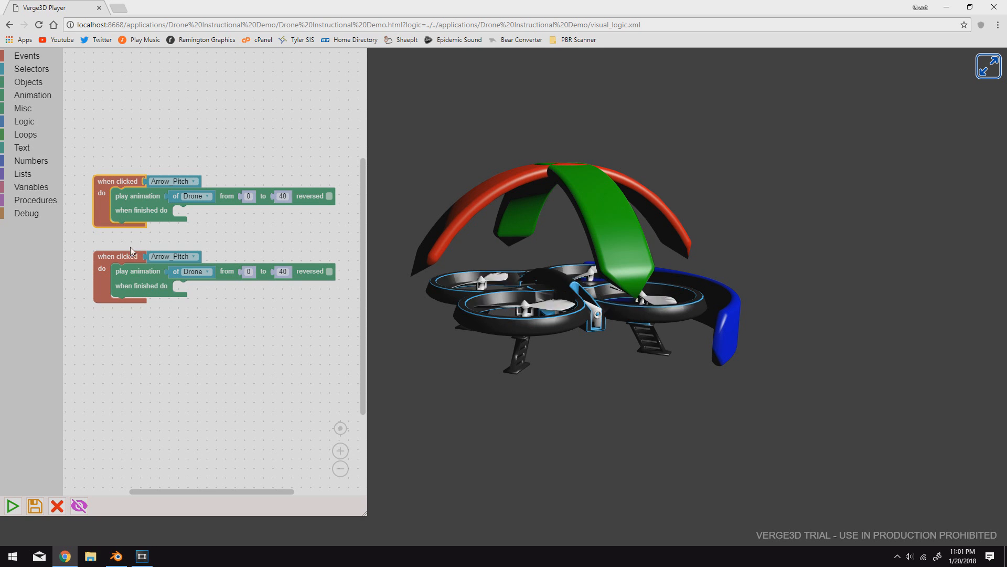
left_click(171, 256)
left_click(168, 279)
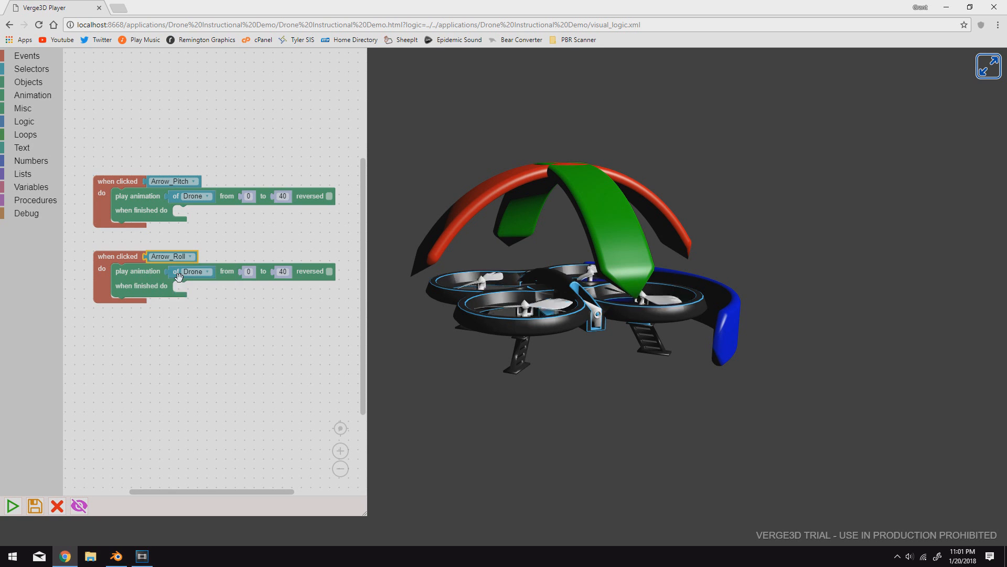
Check the drone's roll keyframes in Blender up to frame 80 and set the Arrow_Roll animation in Puzzles from 40 to 80
left_click(118, 558)
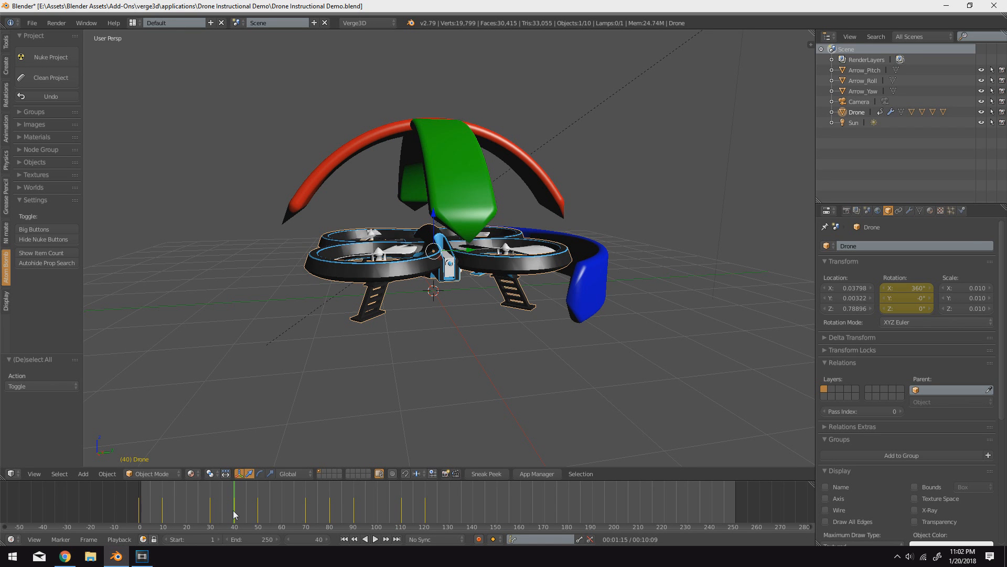
left_click_drag(234, 517, 330, 521)
left_click(58, 564)
left_click(283, 273)
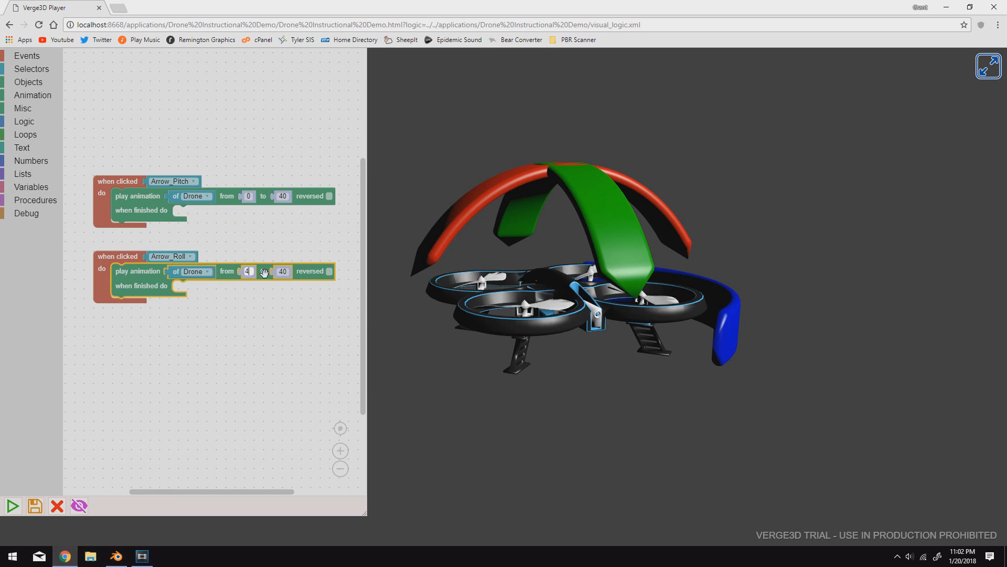
type("80")
left_click(269, 311)
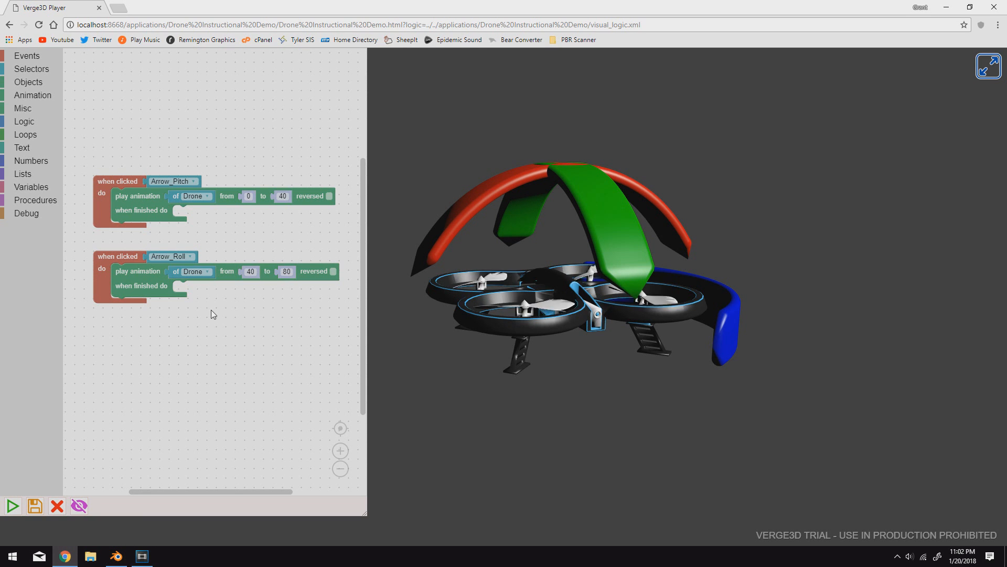
Save and run the puzzles, and test the green pitch arrow and the red roll arrow in the 3D preview
left_click(12, 505)
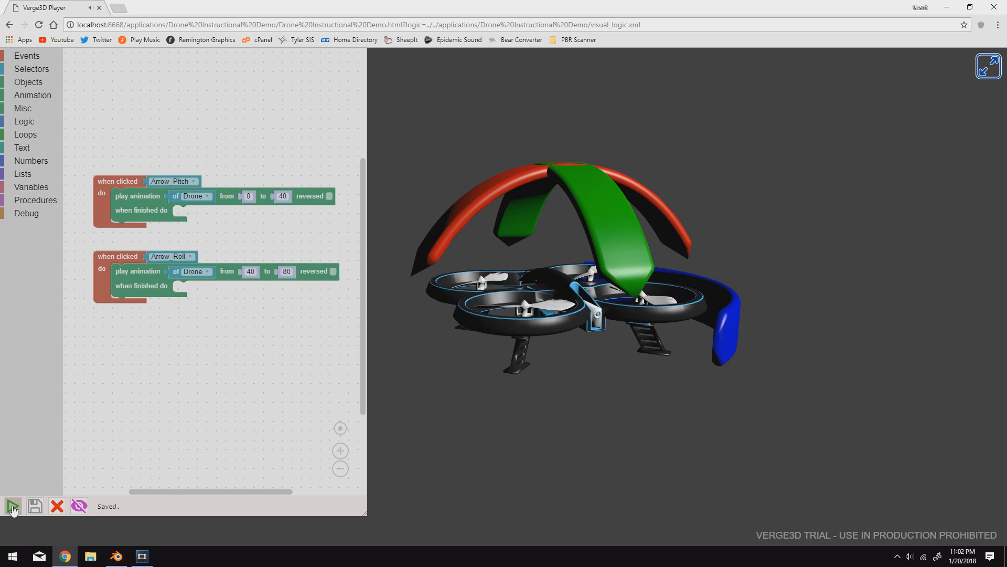
left_click(615, 226)
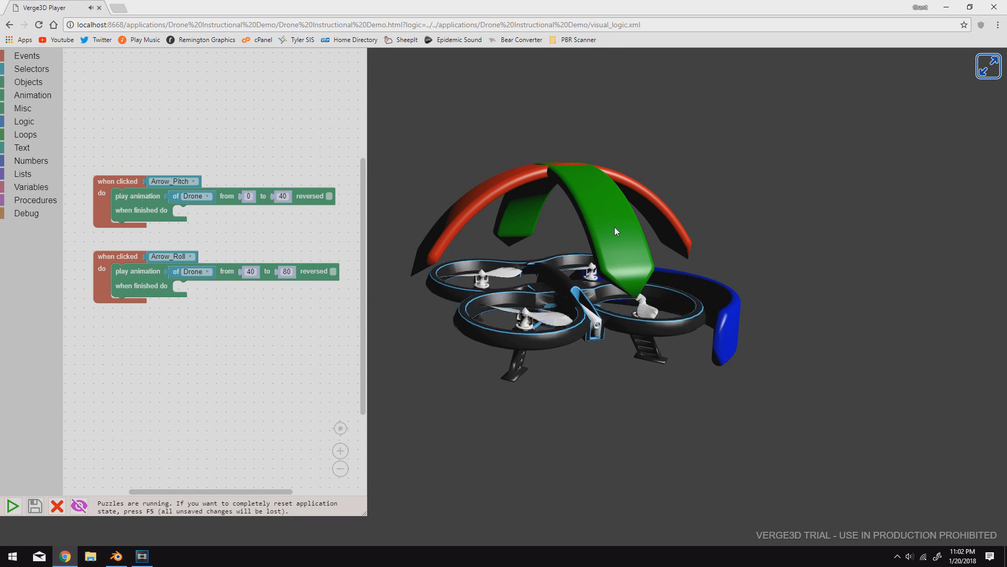
left_click(674, 233)
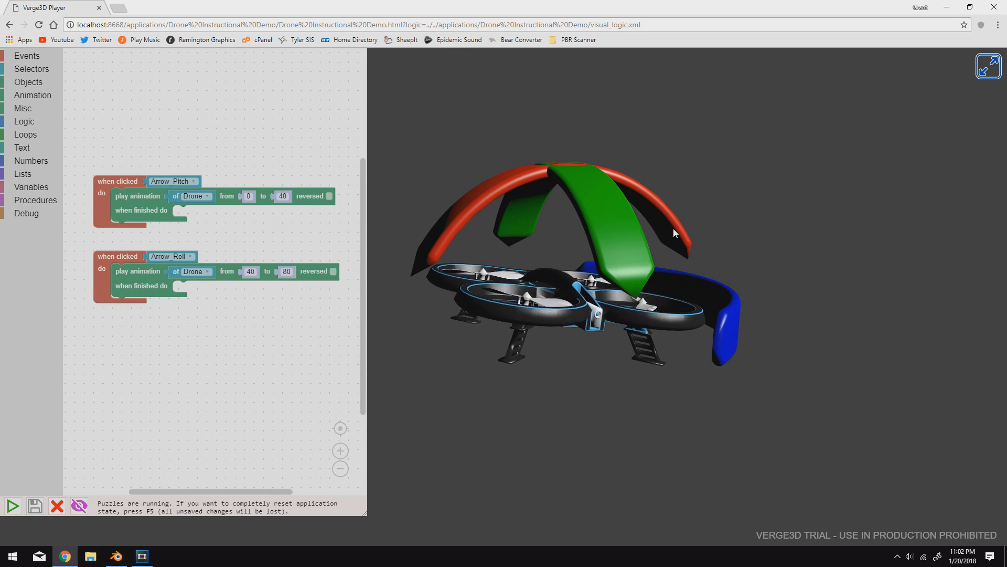
Duplicate the Arrow_Roll "when clicked" puzzle, place the copy below it and set its object to Arrow_Yaw
left_click(113, 256)
key("ctrl+c")
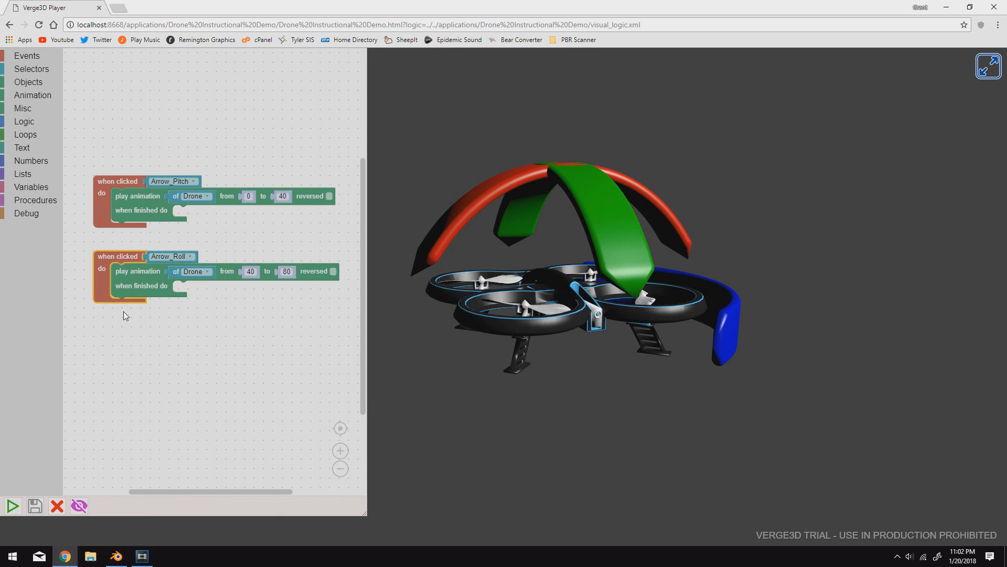
key("ctrl+v")
left_click_drag(126, 276, 125, 324)
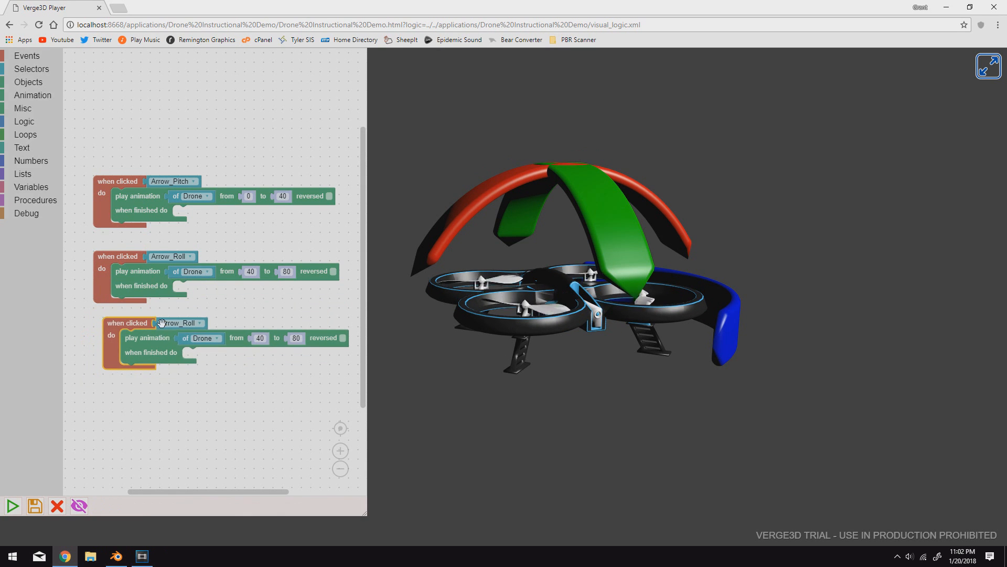
left_click(170, 325)
left_click(177, 358)
Set the Arrow_Yaw animation to play from 80 to 120 and align its puzzle with the two above
left_click(259, 338)
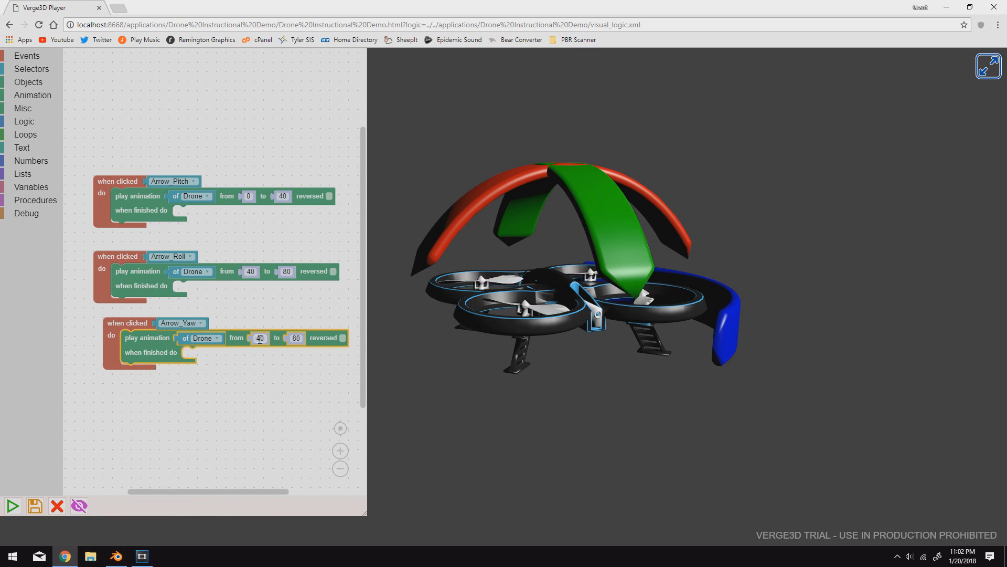
type("80")
left_click(297, 336)
type("120")
left_click(278, 386)
left_click_drag(132, 319, 122, 319)
Save and run the puzzles, and test the green pitch, red roll and blue yaw arrows in the 3D preview
left_click(34, 506)
left_click(12, 506)
left_click(606, 228)
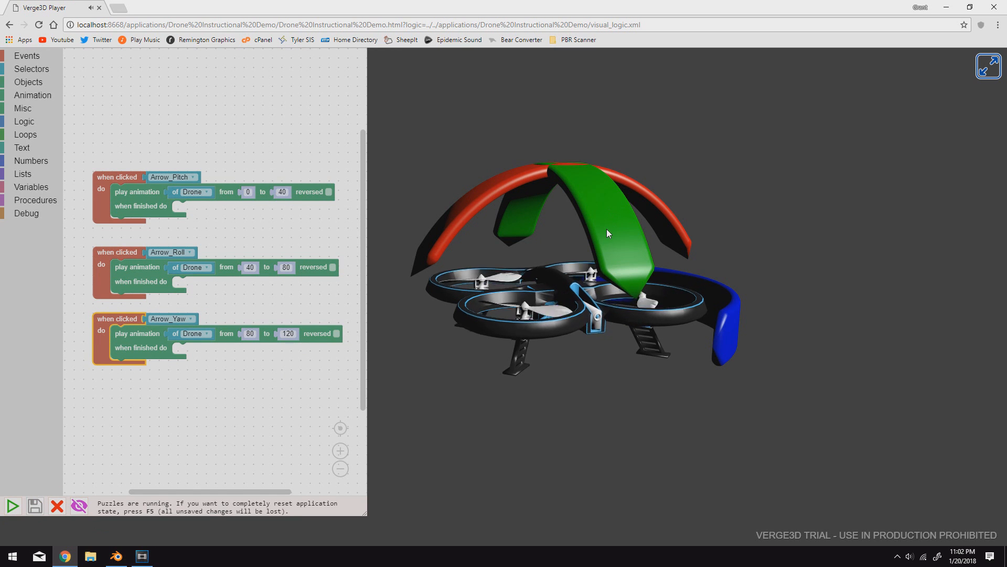
left_click(673, 241)
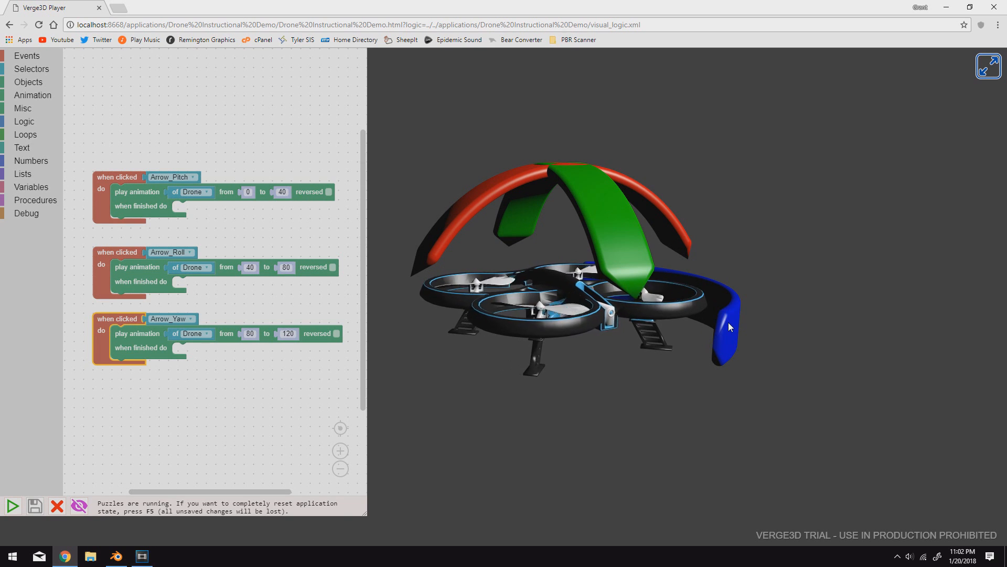
left_click(728, 322)
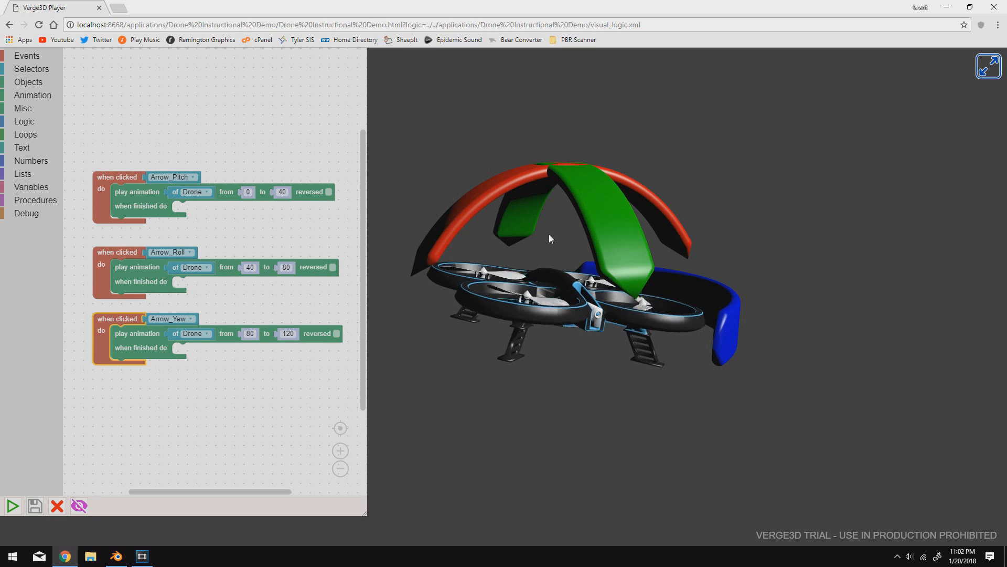
left_click_drag(623, 452, 586, 431)
right_click_drag(564, 432, 628, 404)
mouse_move(626, 400)
left_mouse_down()
mouse_move(698, 411)
mouse_move(653, 370)
mouse_move(643, 393)
left_mouse_up()
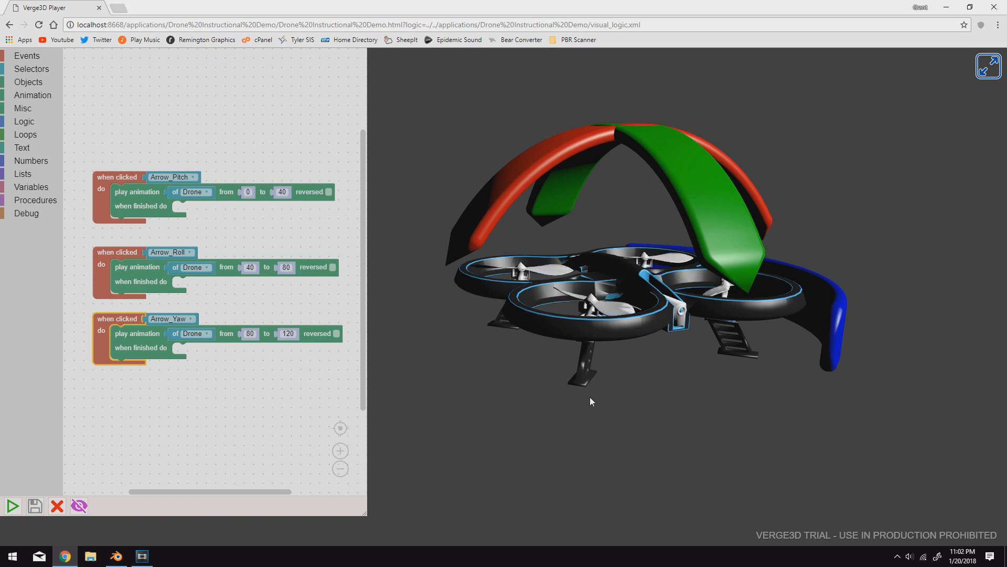
left_click(23, 188)
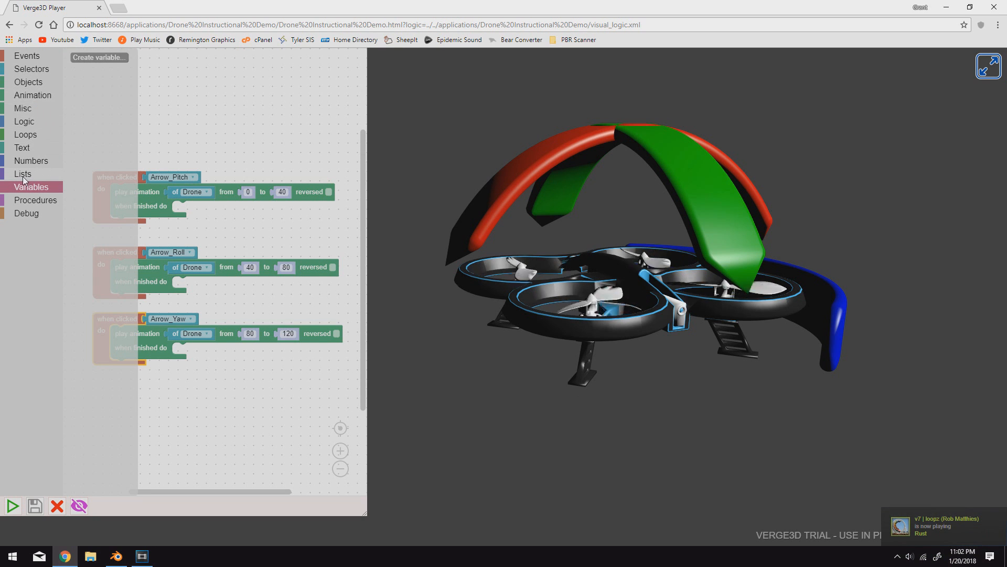
left_click(30, 172)
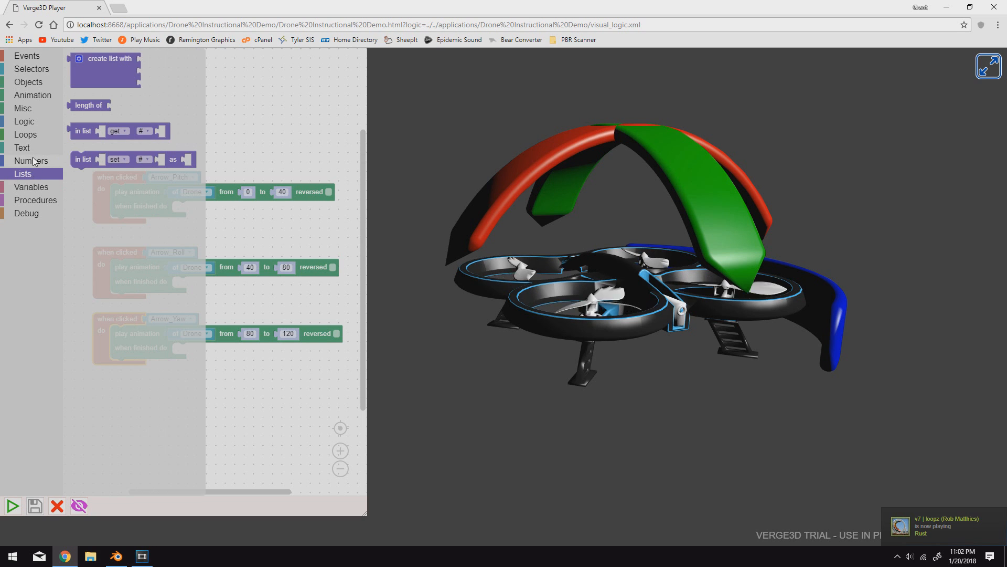
left_click(33, 161)
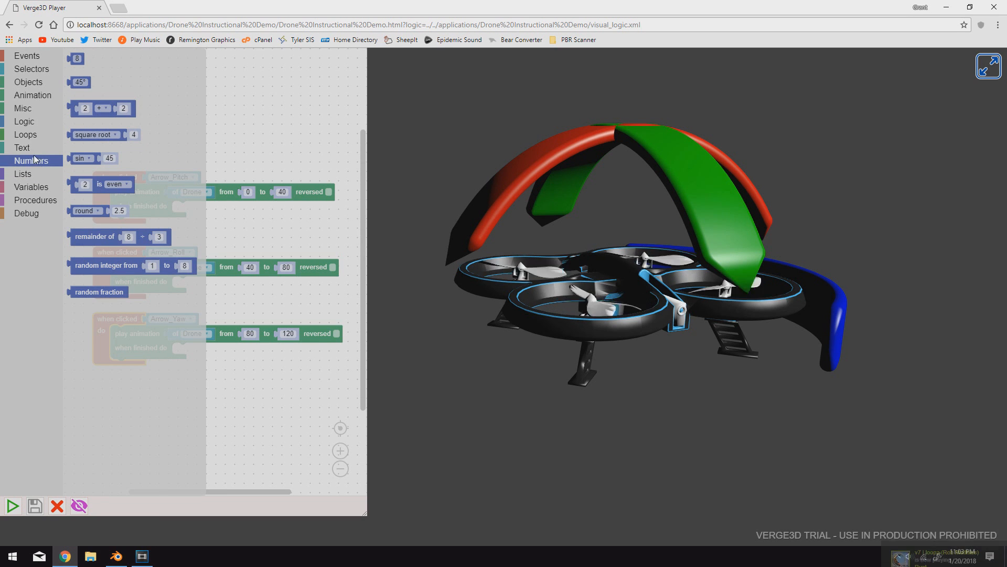
left_click(34, 149)
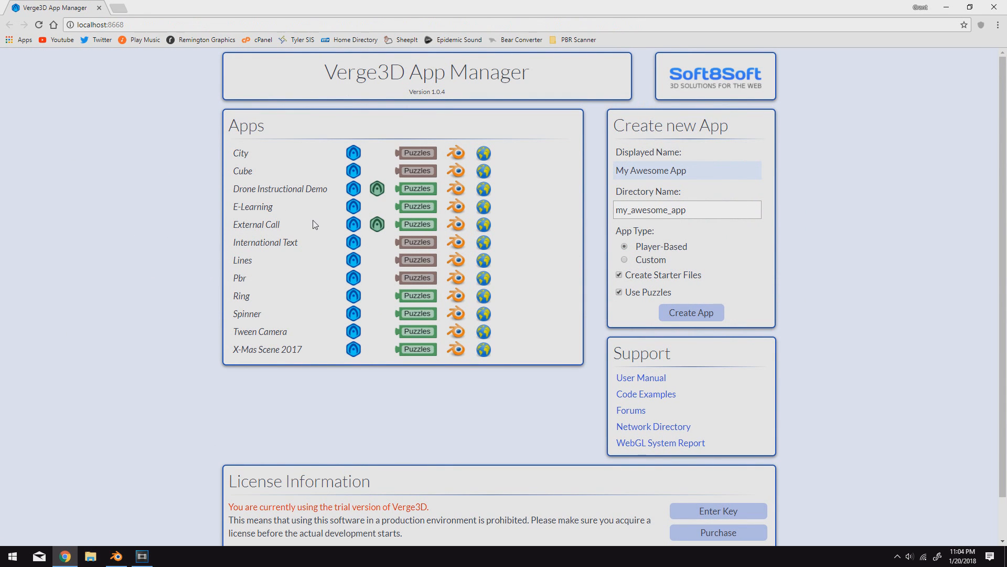
Run the Drone Instructional Demo app from the App Manager, view the drone from another side and return to the app list
left_click(354, 189)
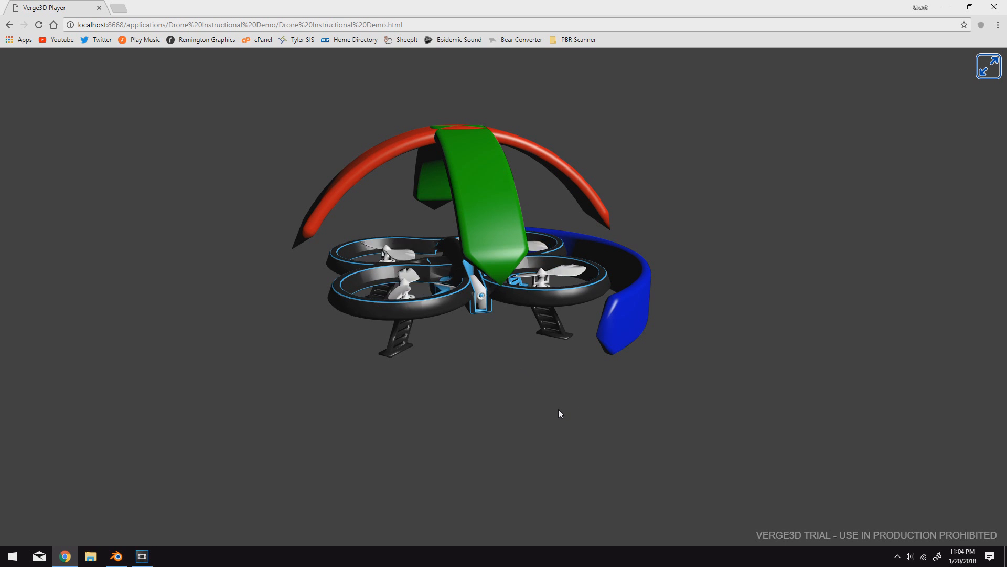
left_click_drag(552, 410, 628, 373)
left_click(9, 25)
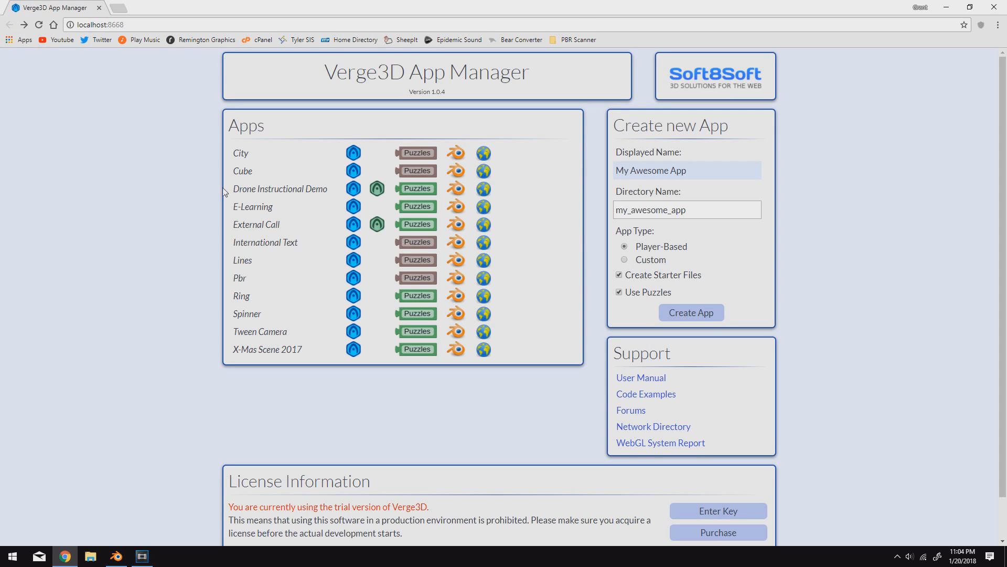
Run the Ring demo app and try the third ring design and the copper-coloured metal while viewing the ring from several sides
left_click(353, 297)
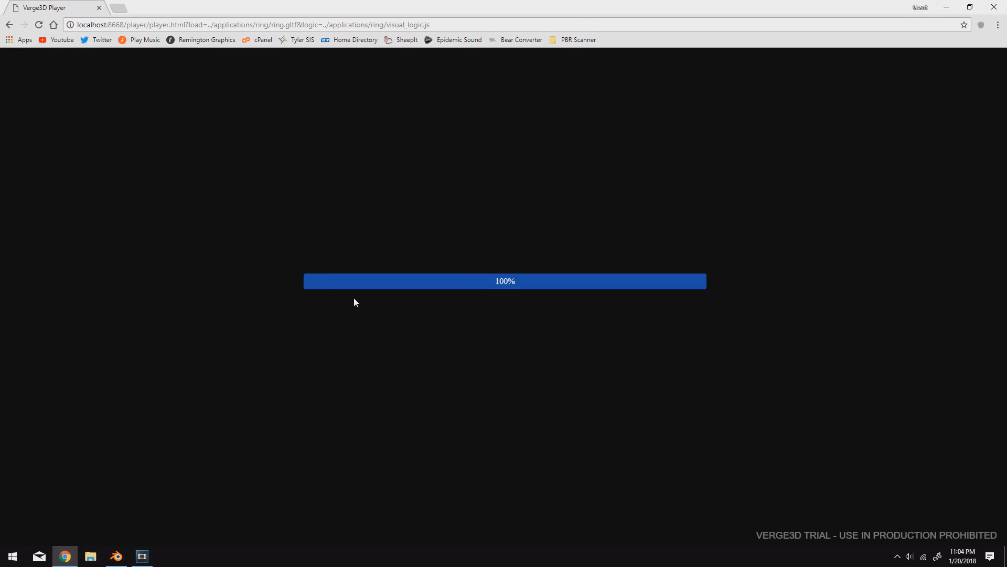
left_click(462, 511)
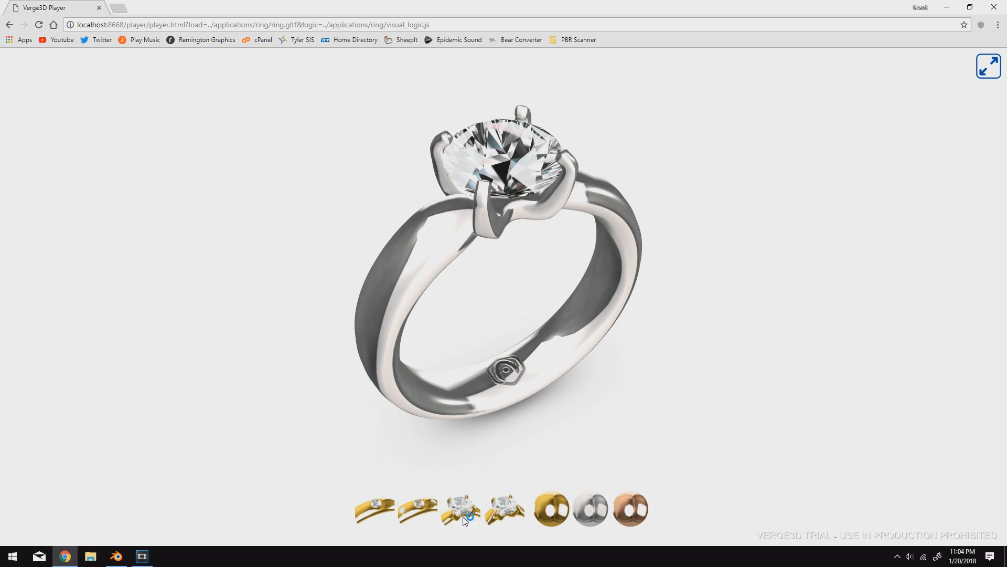
left_click_drag(532, 426, 518, 505)
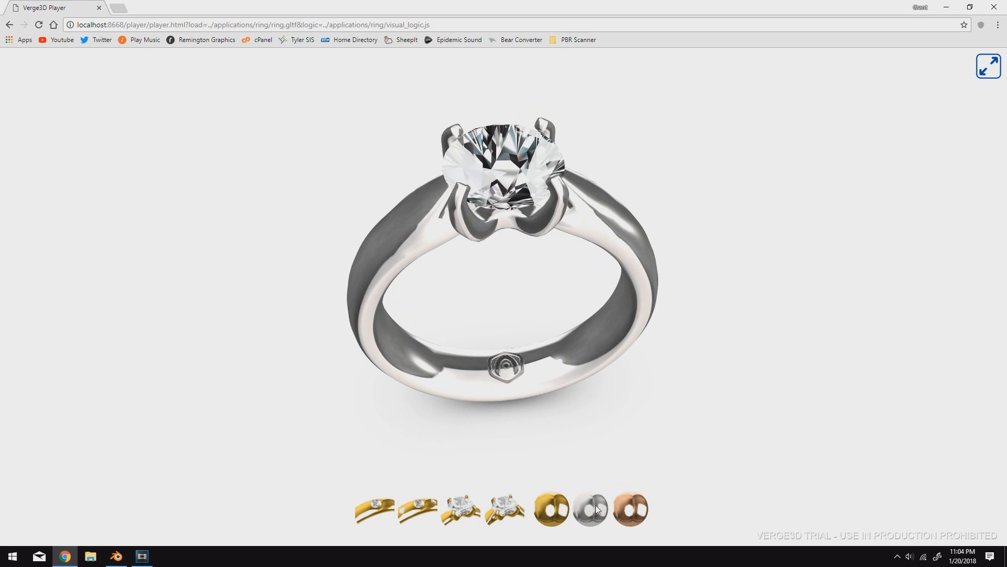
left_click(631, 516)
left_click_drag(609, 446, 571, 340)
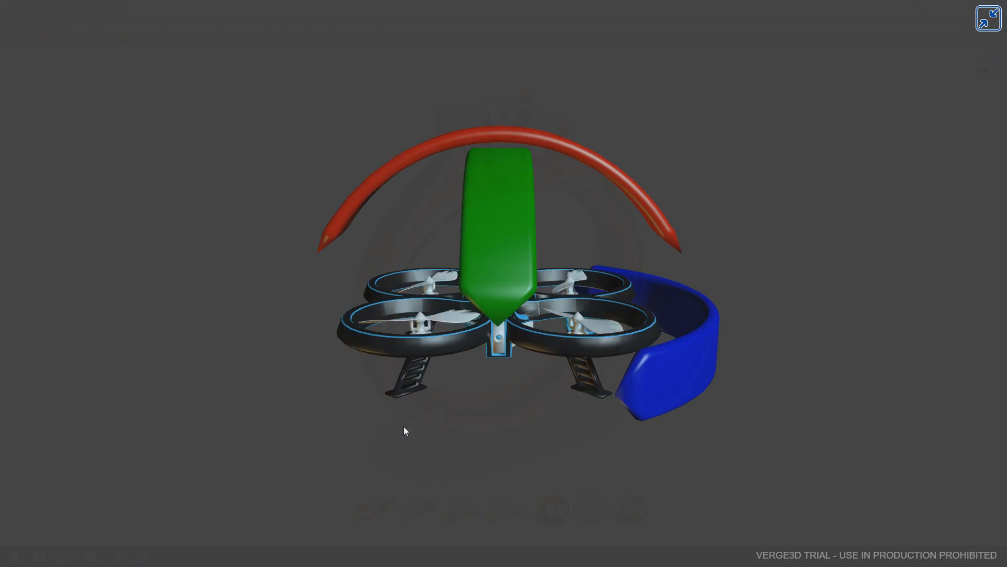
Inspect the drone and its three coloured arrows from another side in the full-screen app
left_click_drag(352, 427, 647, 348)
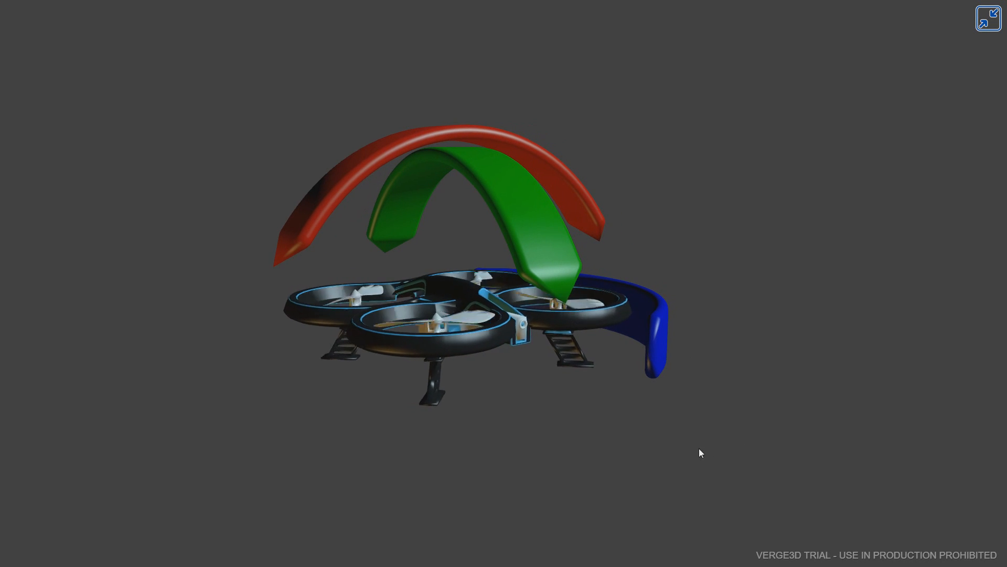